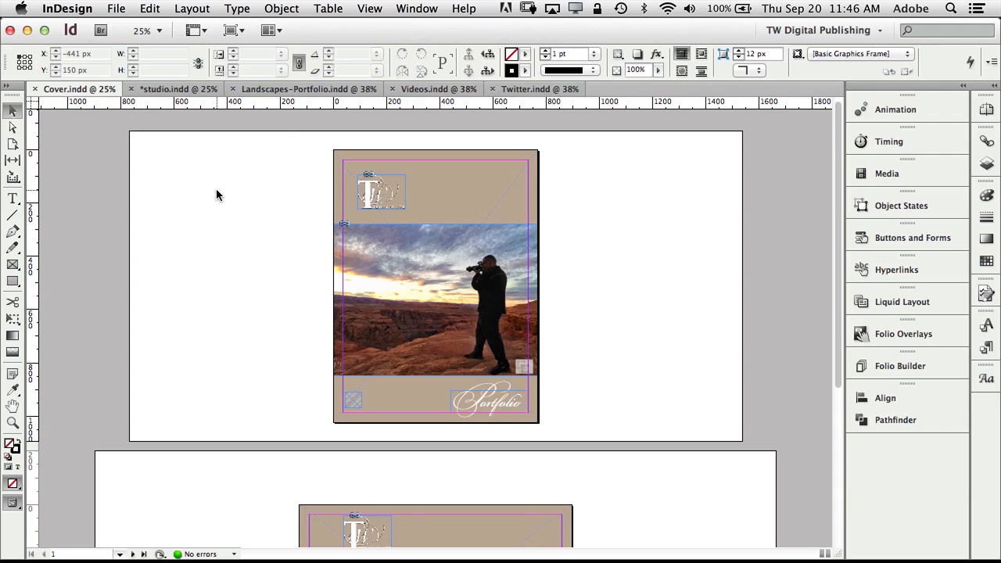
scroll(216, 191, down, 5)
scroll(216, 189, down, 3)
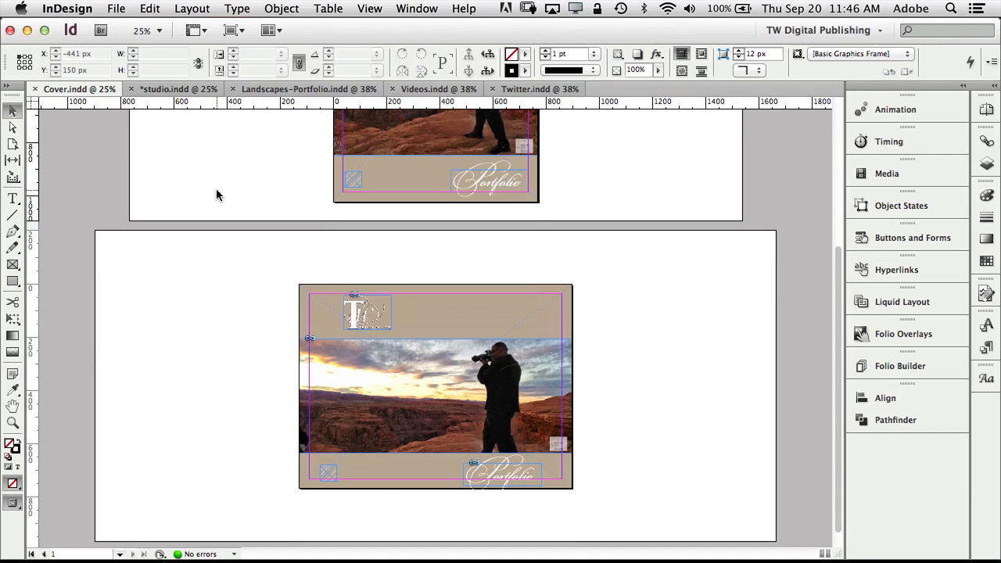
scroll(216, 189, up, 5)
scroll(217, 194, up, 2)
scroll(217, 194, down, 5)
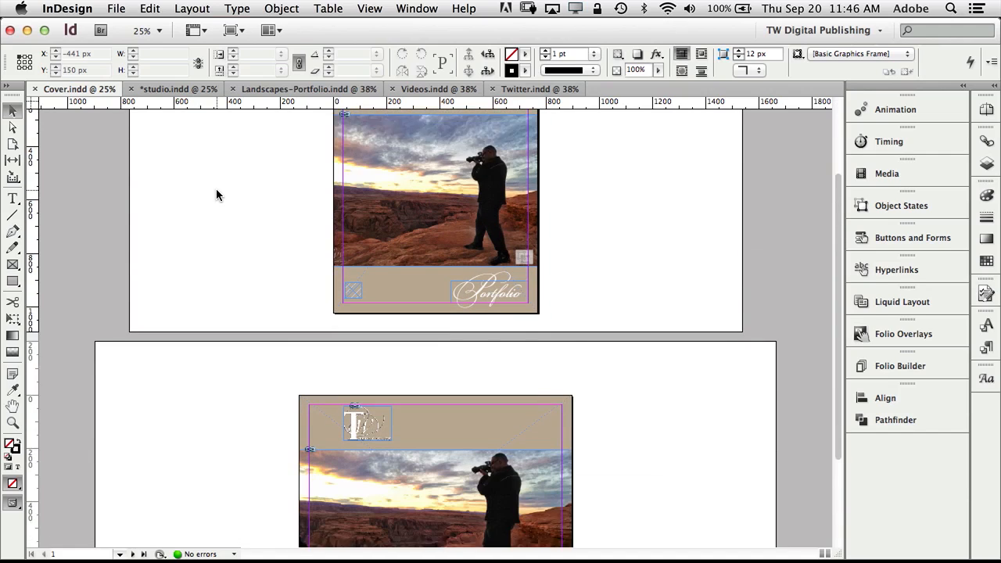
scroll(216, 191, up, 5)
scroll(216, 195, up, 1)
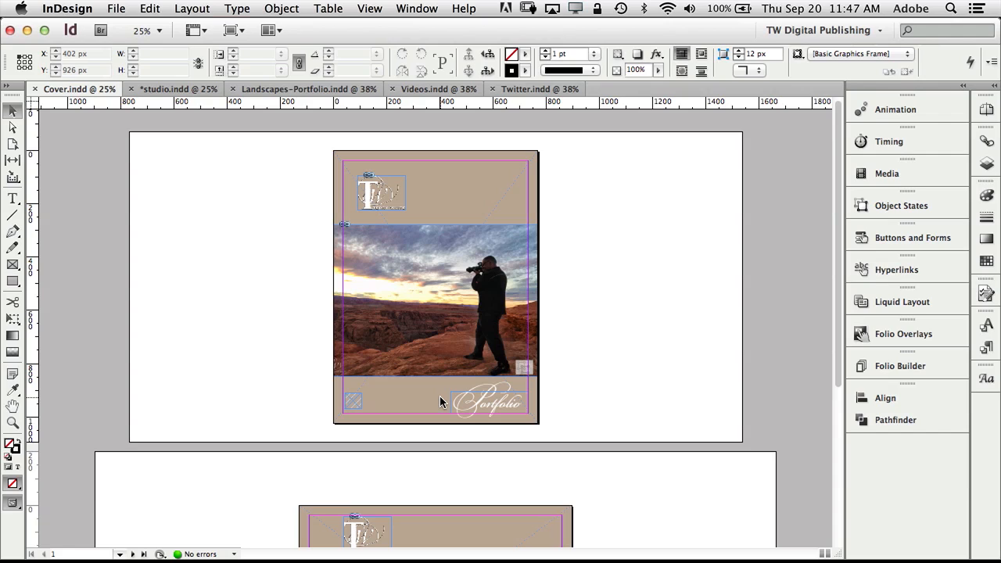
Switch to the studio.indd document tab.
click(166, 89)
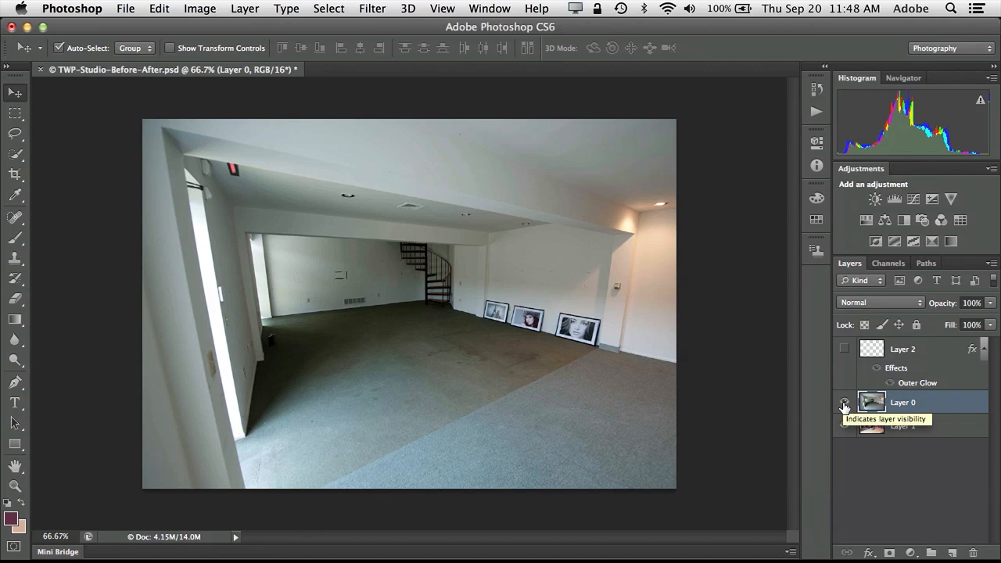
Compare the empty and furnished rooms by toggling Layer 0, leave it visible, and select all.
click(844, 403)
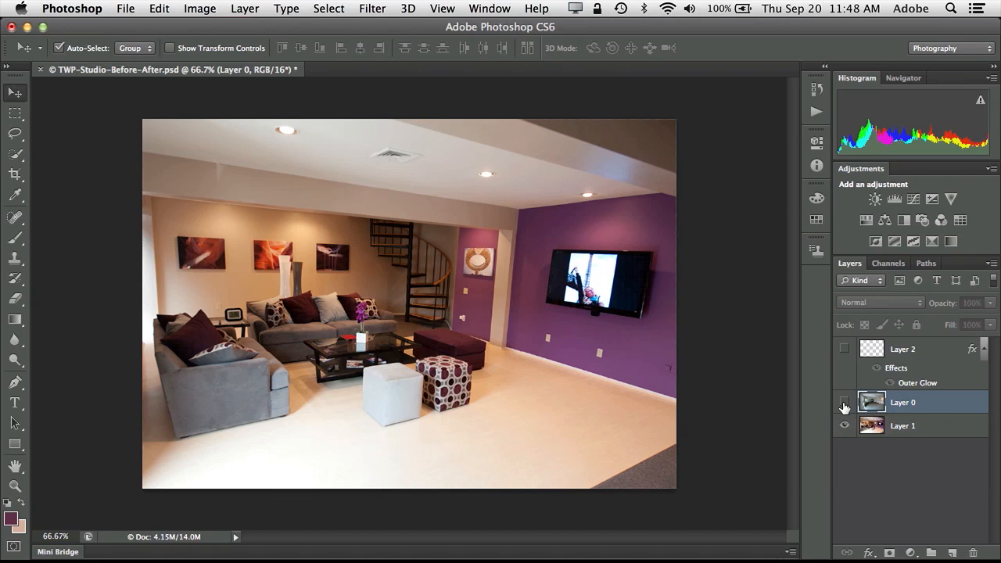
click(844, 403)
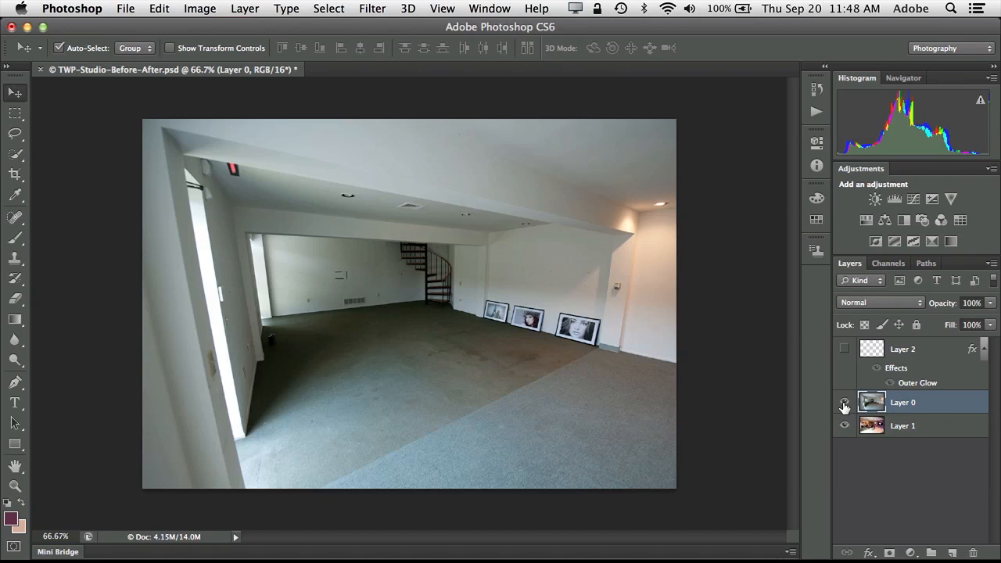
click(844, 403)
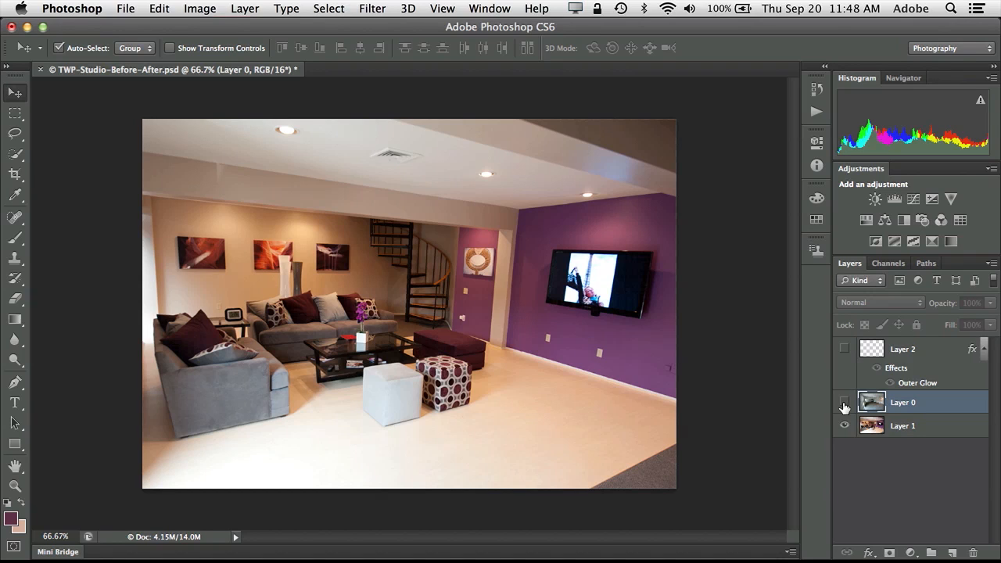
click(845, 403)
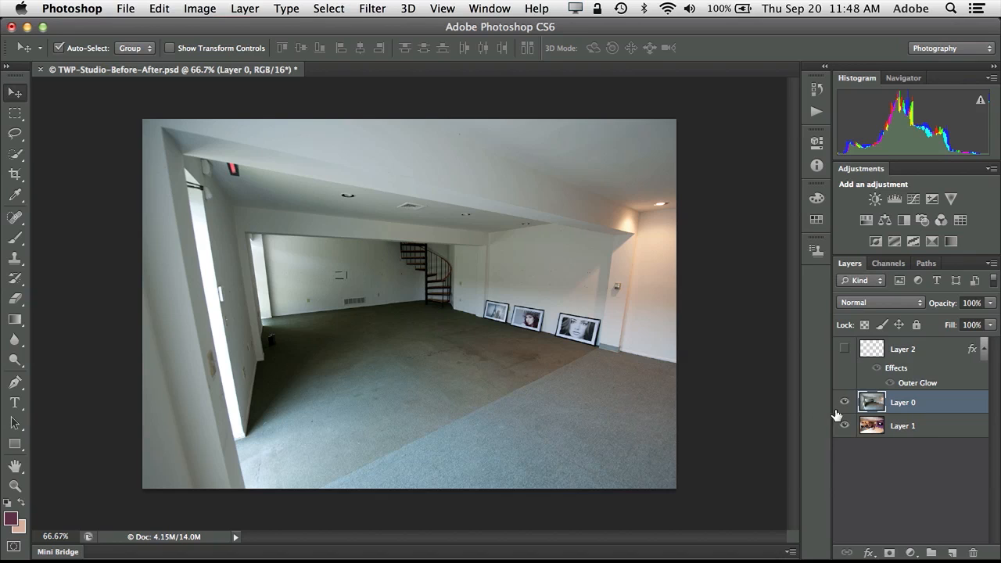
click(845, 403)
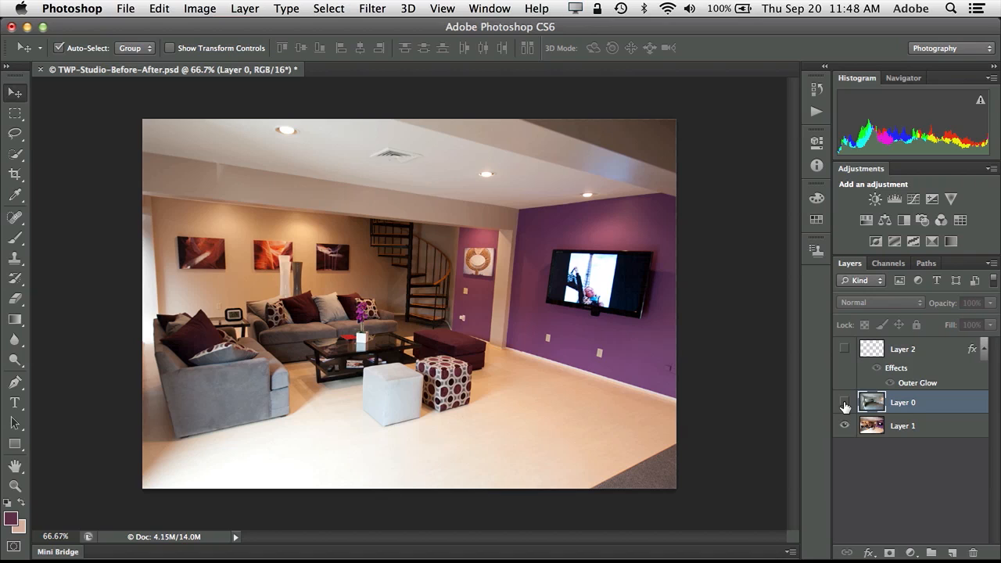
click(845, 403)
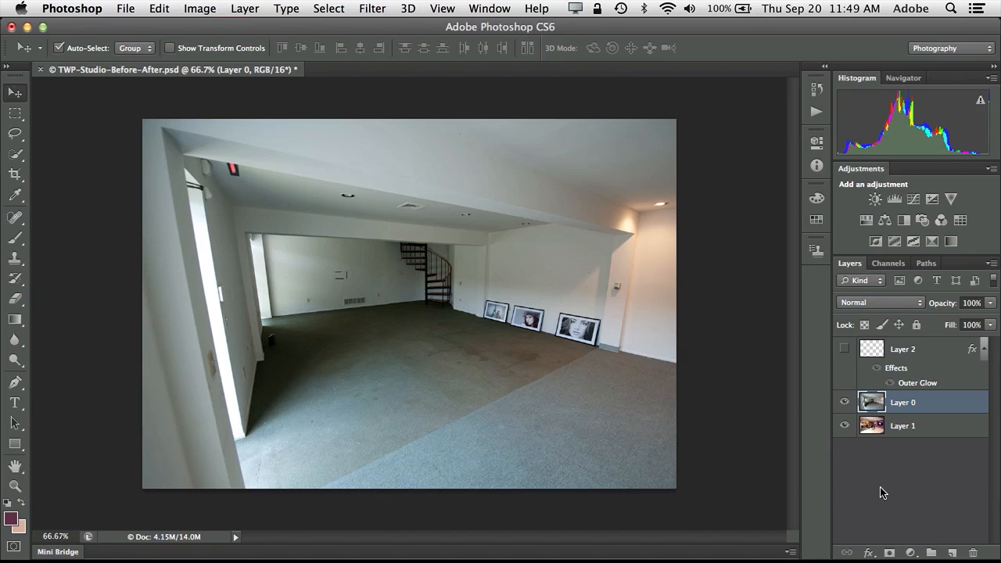
key(super+a)
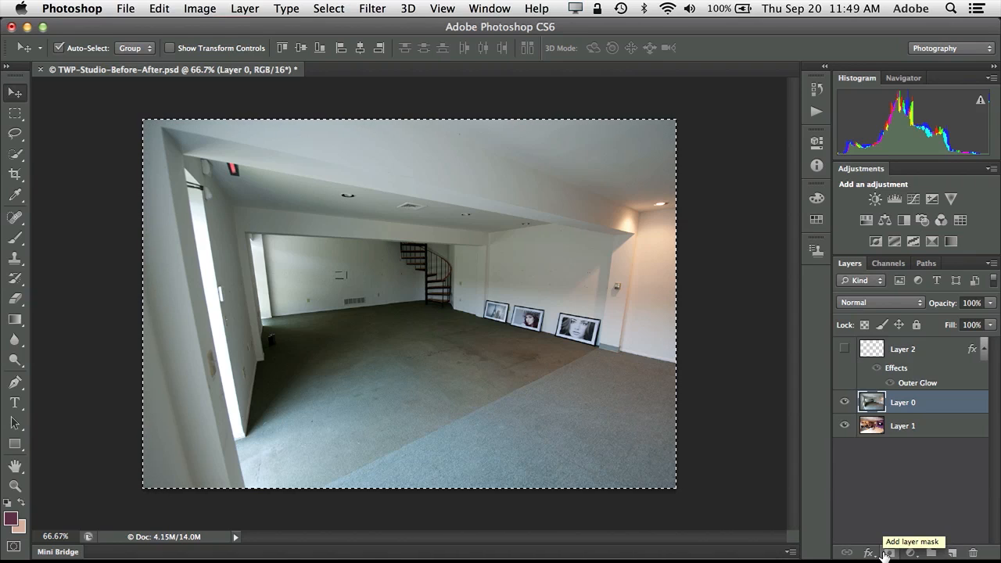
Add a black layer mask to Layer 0 so the furnished room shows.
alt+click(890, 554)
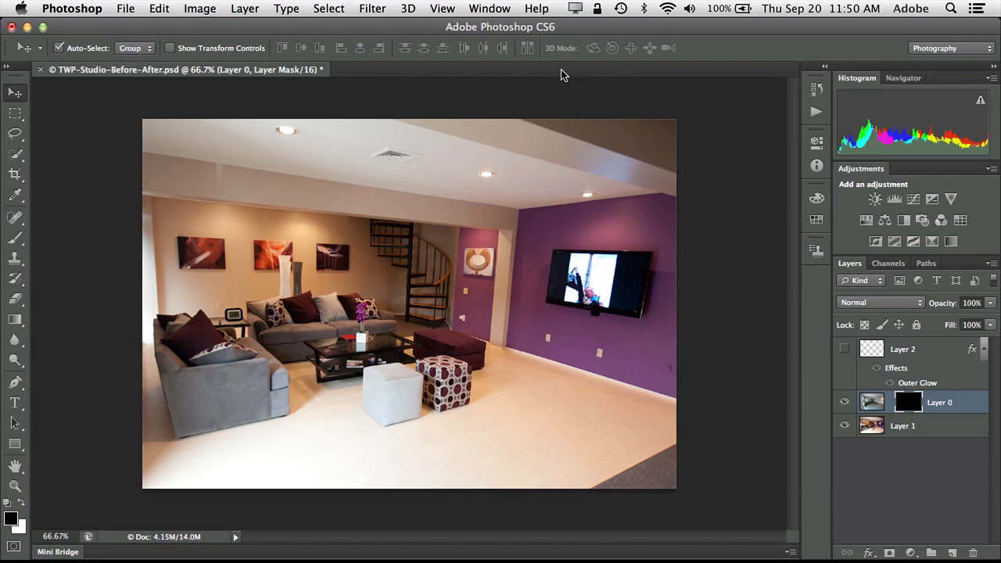
click(490, 8)
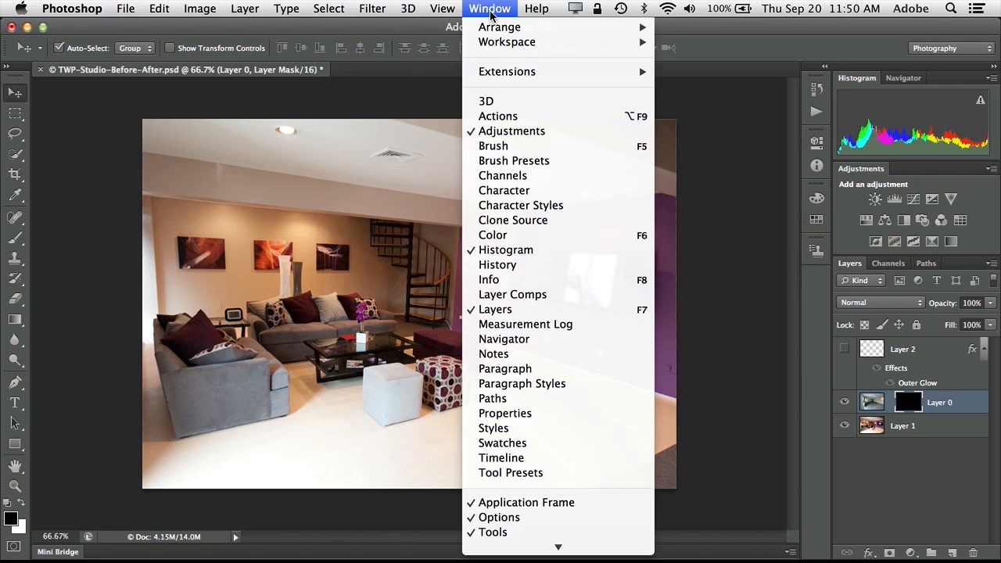
Create a video timeline from the layers and enlarge the panel to show all tracks.
click(538, 460)
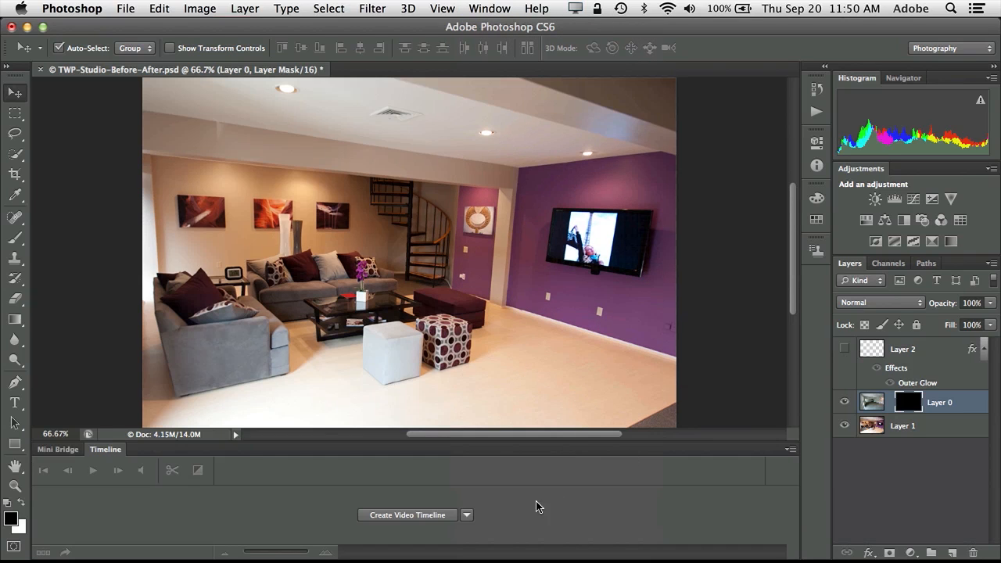
click(420, 523)
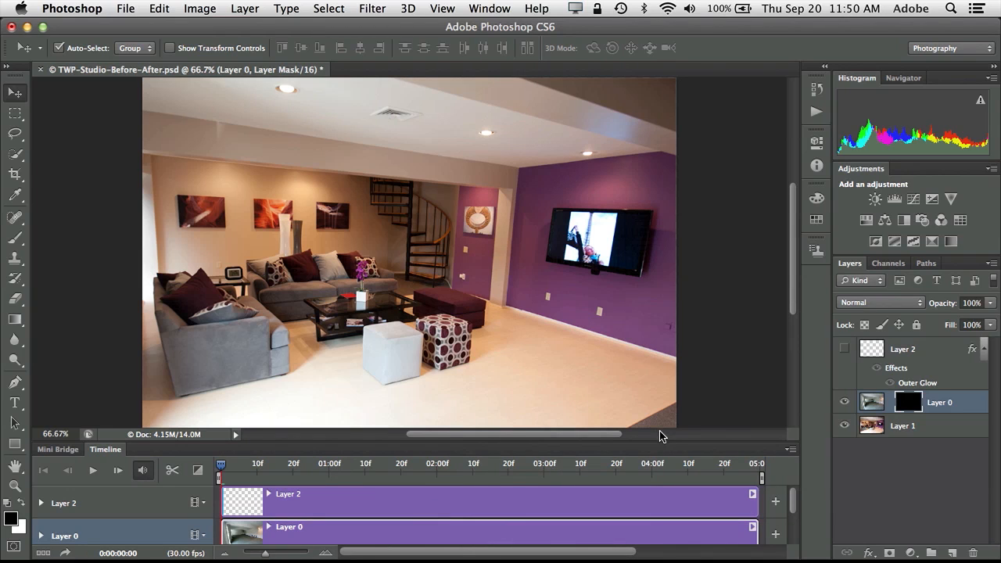
drag(659, 438, 658, 397)
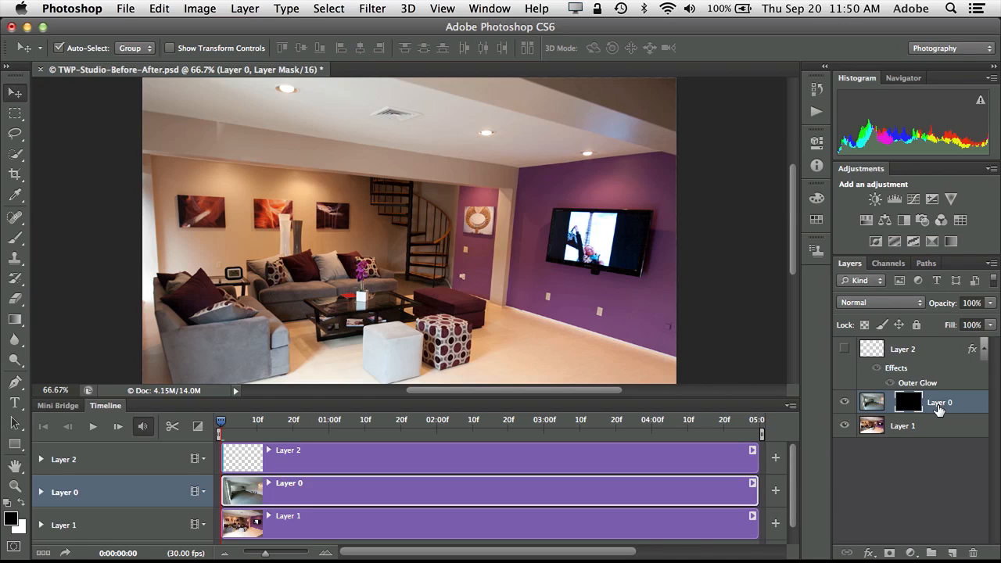
Rename Layer 0 to Before, Layer 1 to AFter, and Layer 2 to scan line.
click(939, 405)
double_click(938, 405)
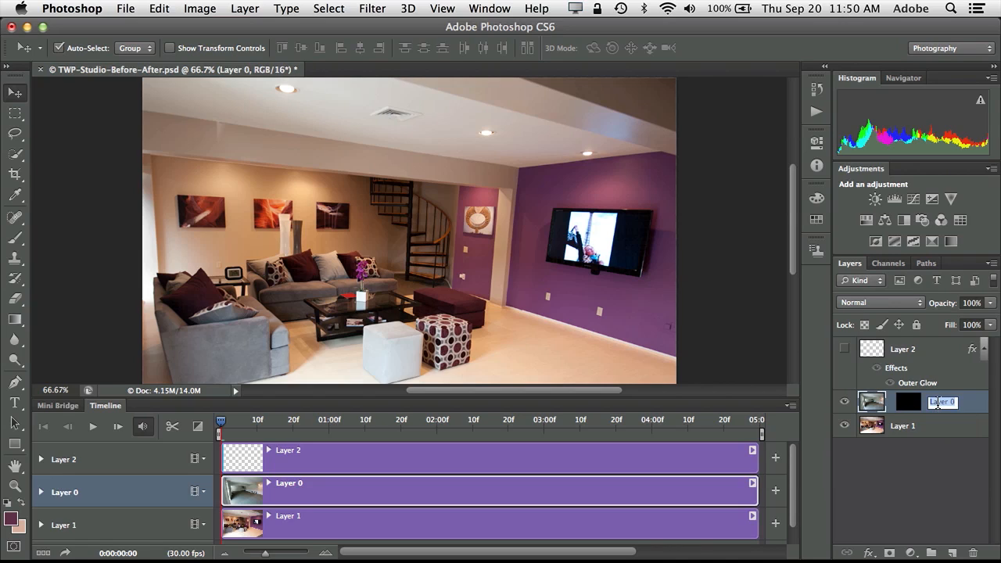
text(Before)
key(Return)
double_click(904, 426)
text(AFter)
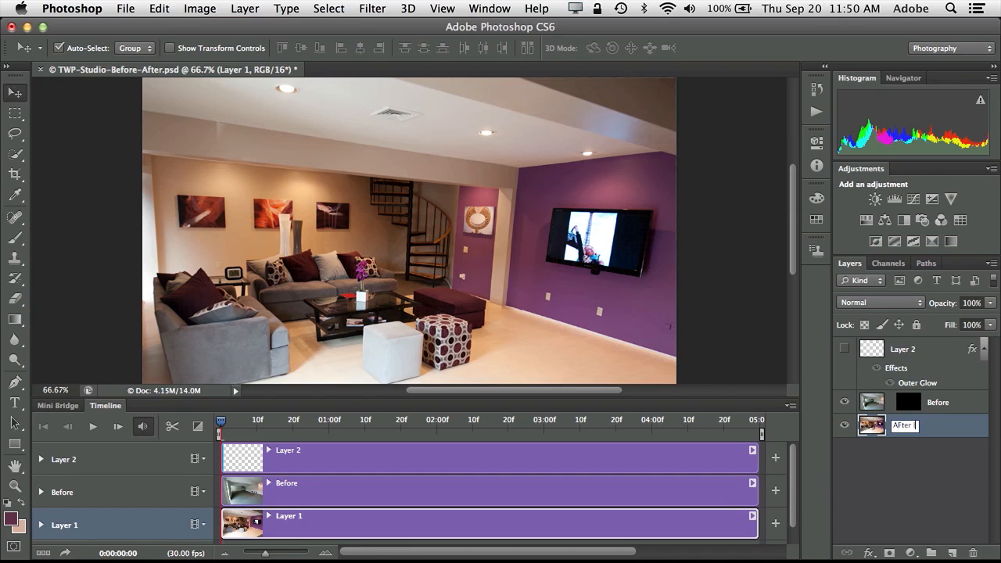
click(955, 446)
double_click(904, 349)
text(scan line)
key(Return)
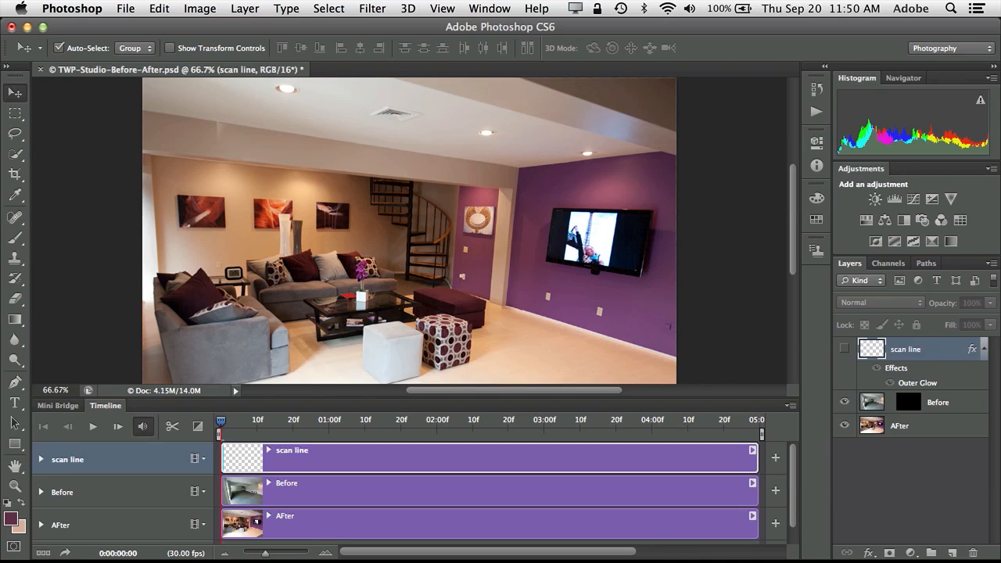
Target the Before layer's mask and set a Layer Mask Position keyframe at the start.
click(937, 409)
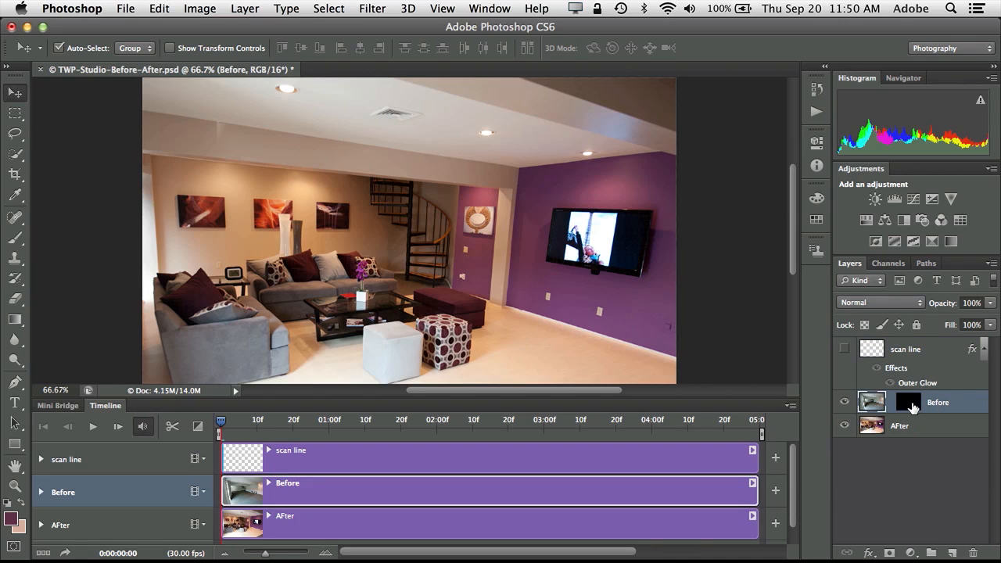
click(911, 403)
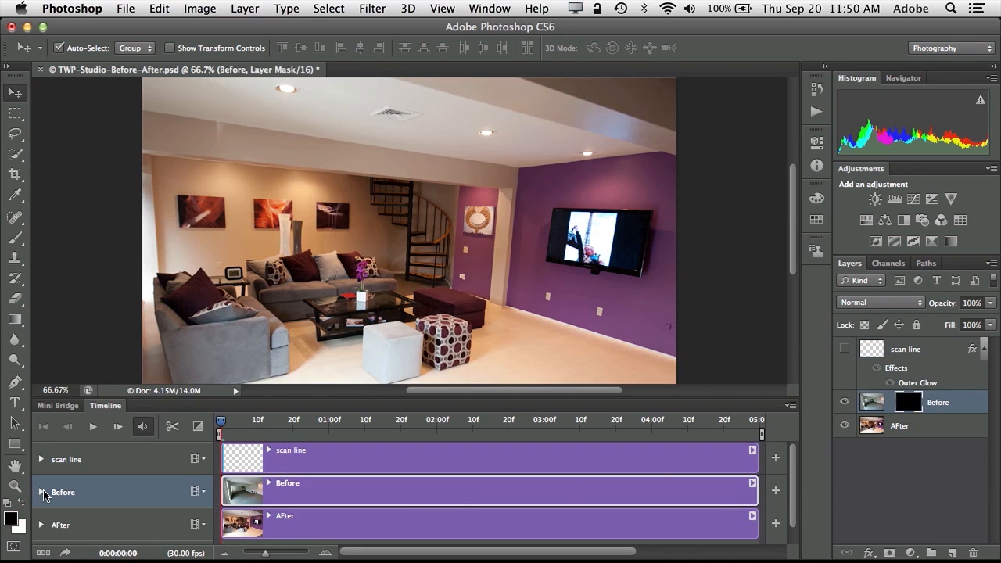
click(40, 493)
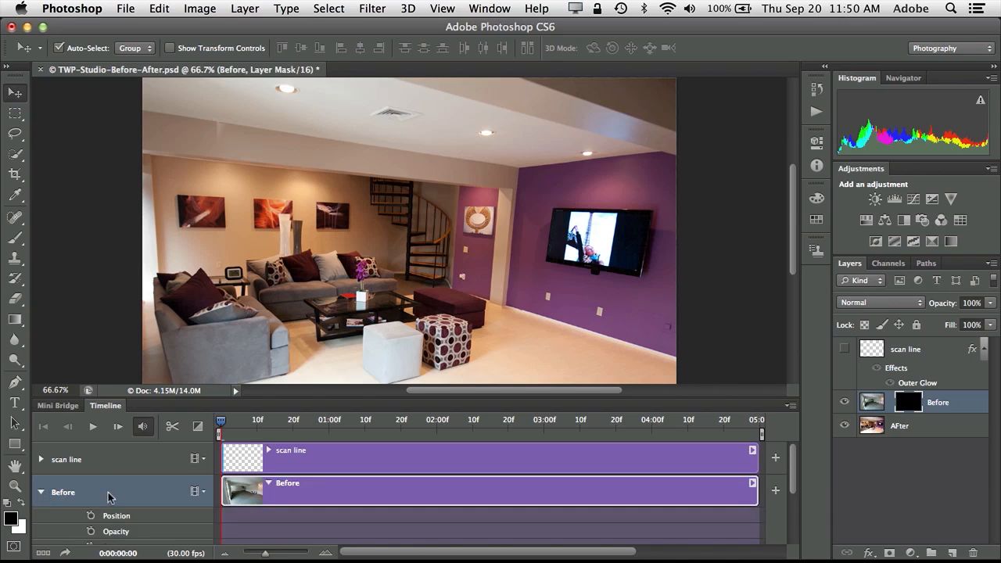
scroll(109, 499, down, 3)
scroll(110, 498, up, 1)
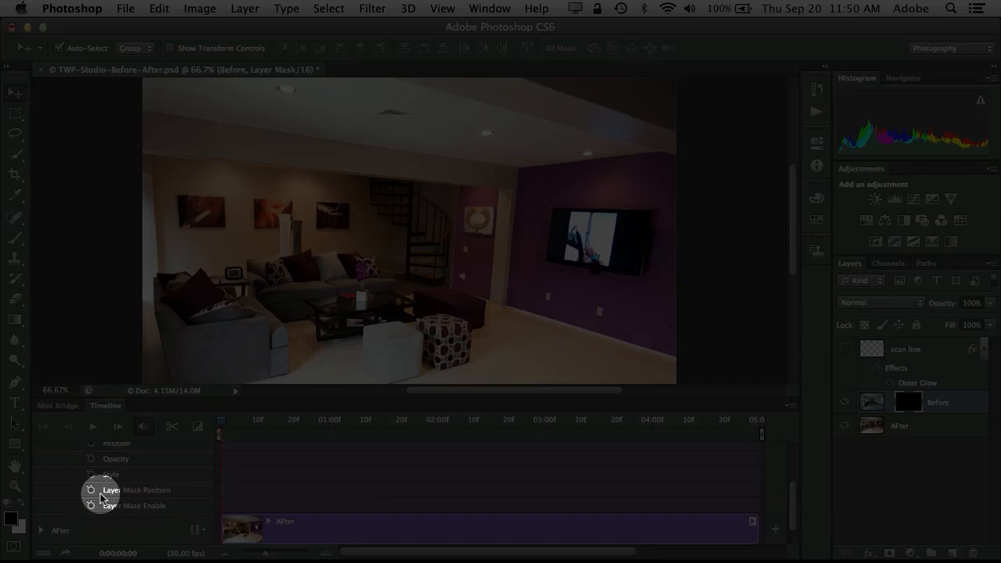
click(92, 491)
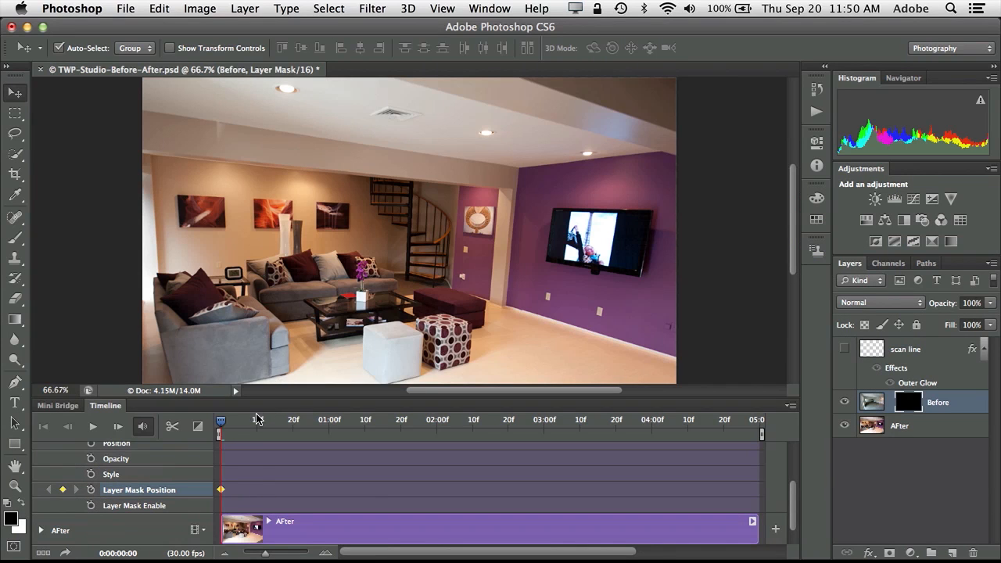
At the clip's end, shift the mask to reveal the empty room, then scrub to preview.
drag(223, 426, 767, 424)
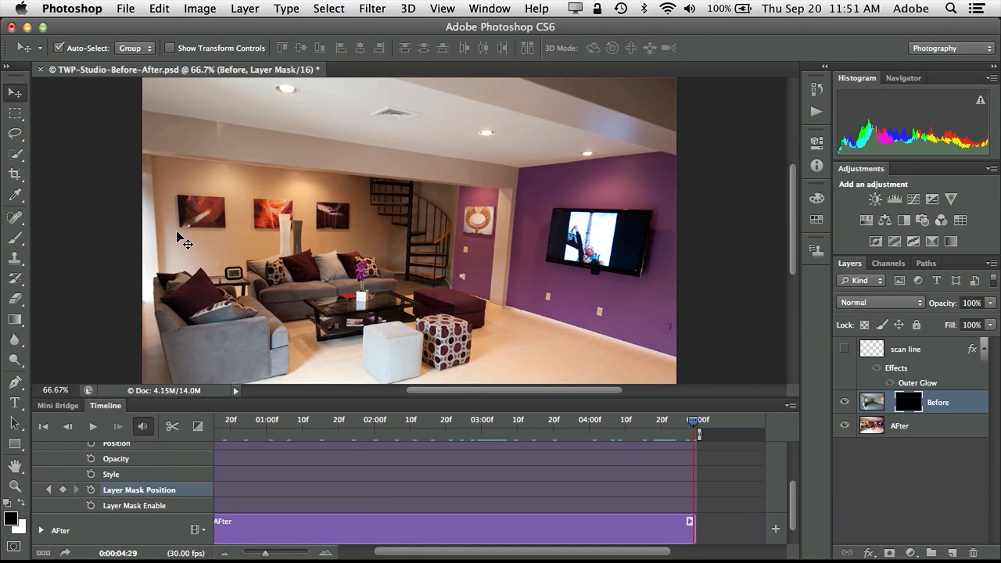
drag(181, 236, 710, 268)
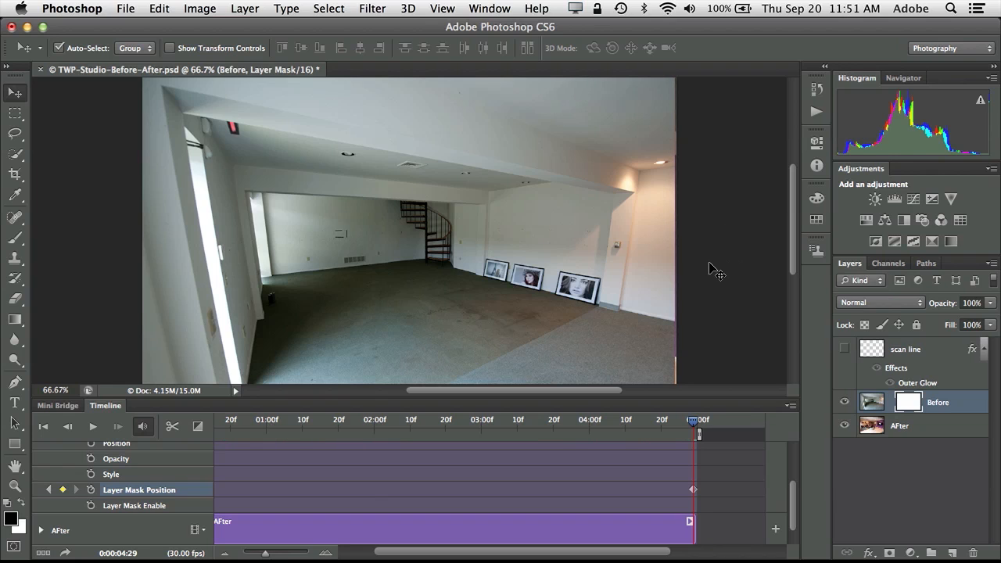
drag(693, 421, 186, 453)
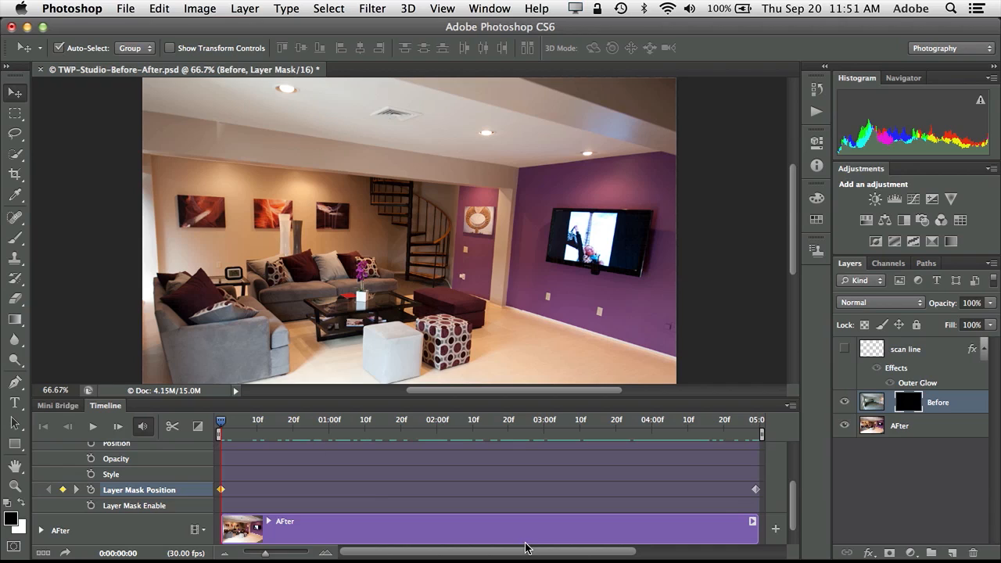
Show the scan line layer and record a Position keyframe at the first frame.
click(845, 353)
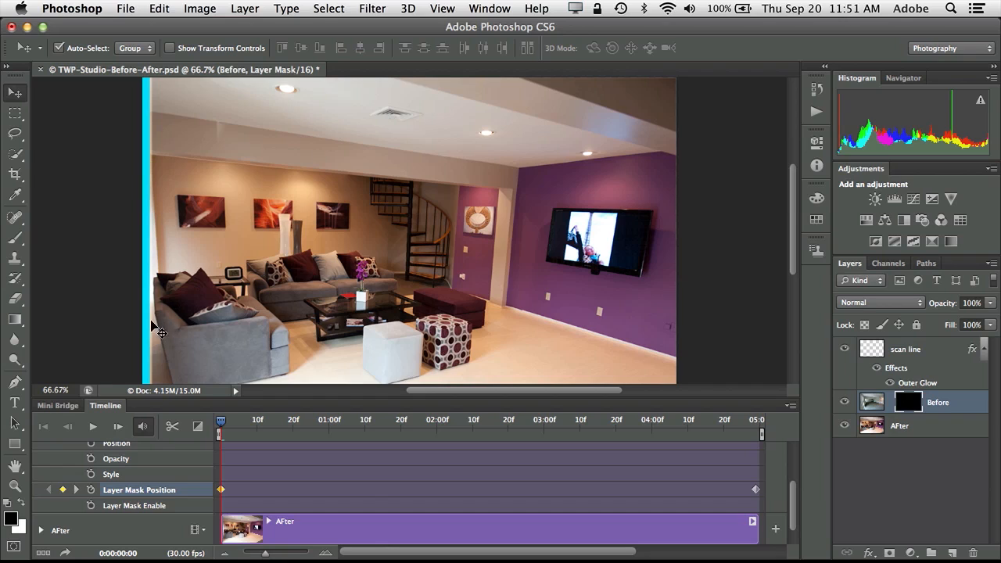
scroll(136, 478, up, 3)
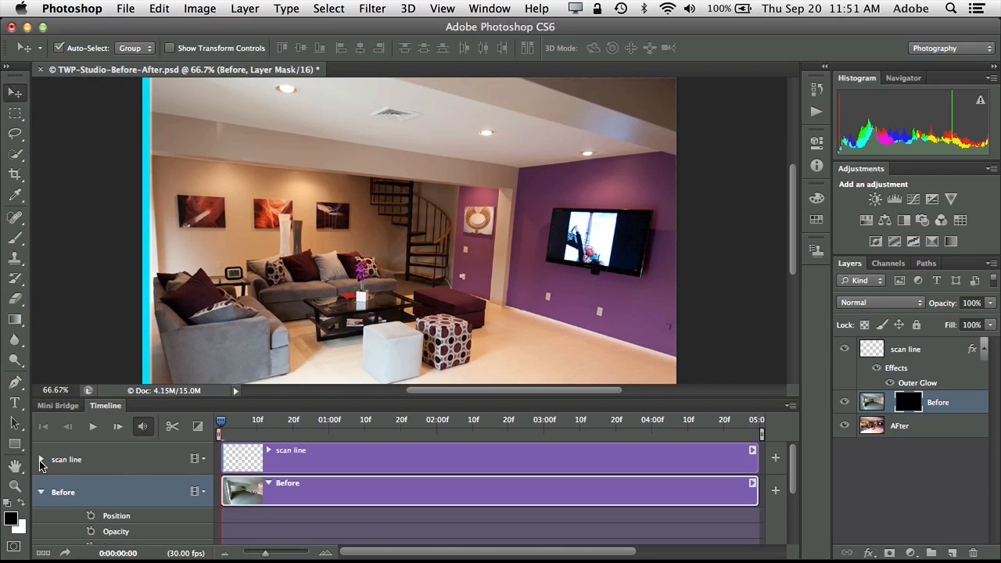
click(41, 460)
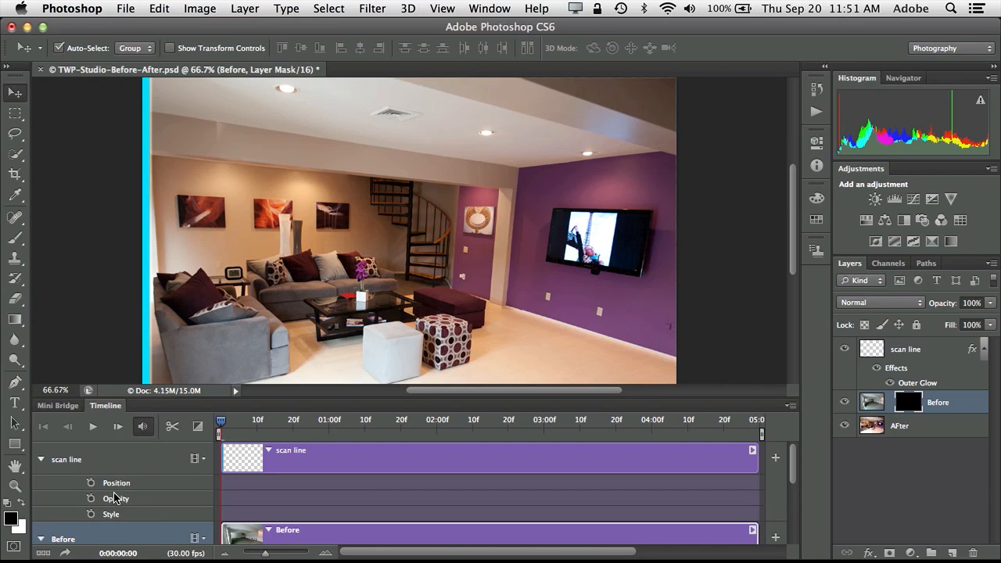
click(91, 484)
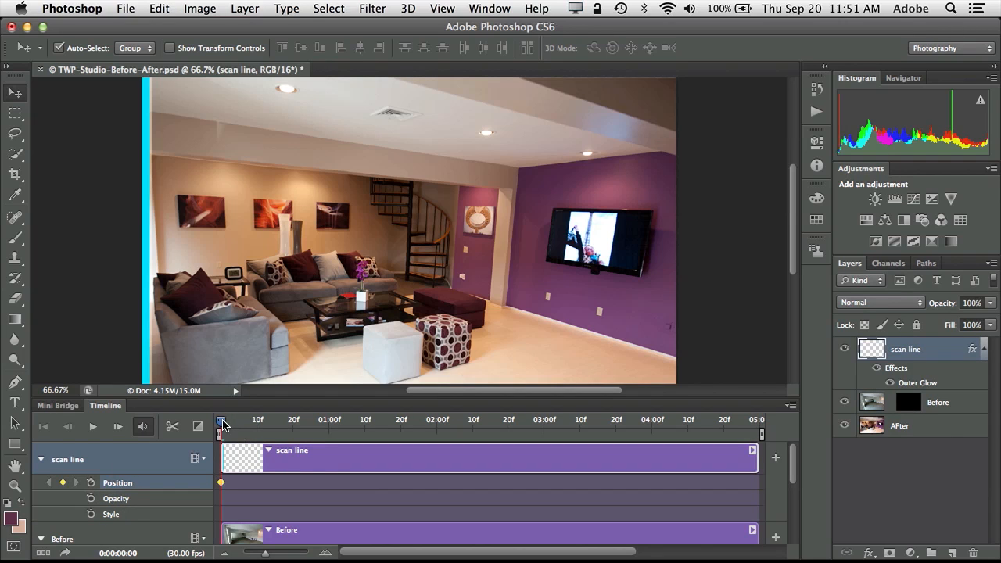
At the end frame, move the scan line to the image's right edge and preview the sweep.
drag(221, 426, 757, 440)
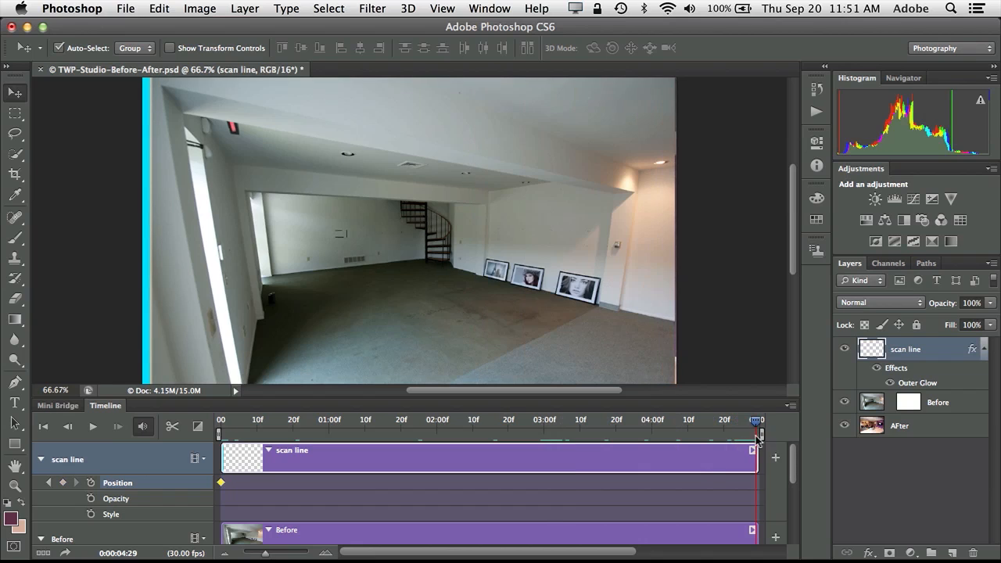
drag(147, 287, 592, 306)
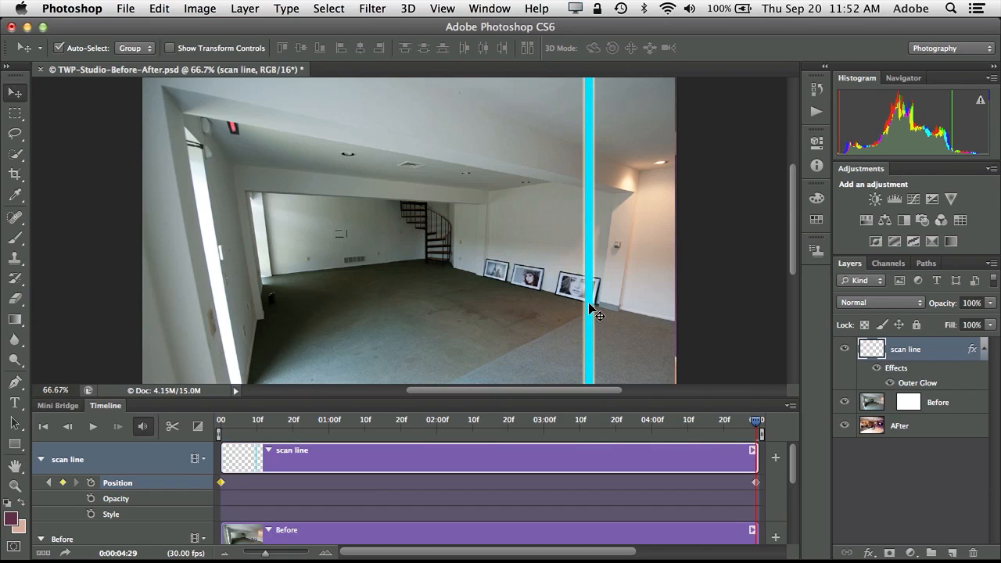
click(610, 303)
click(619, 220)
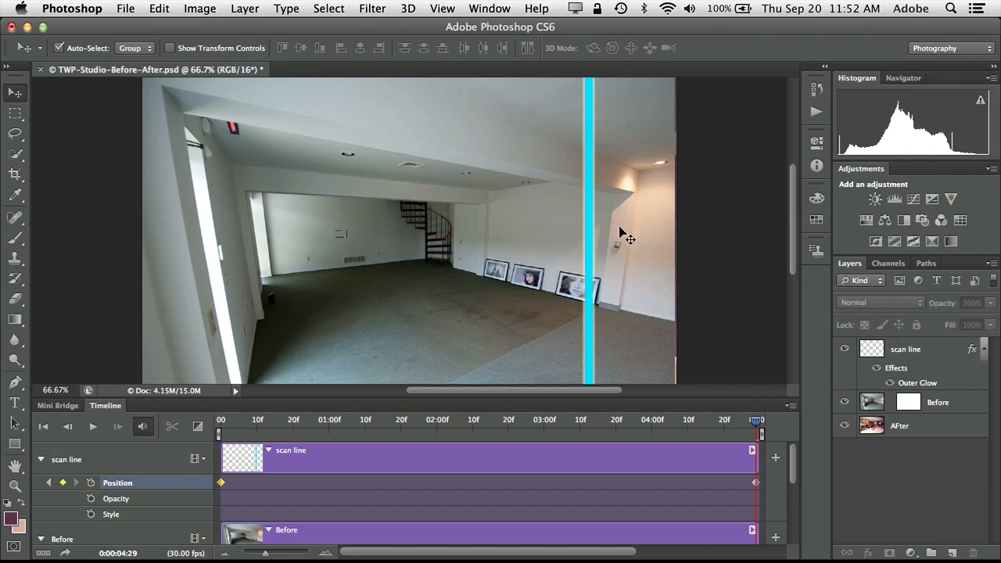
key(super+alt+a)
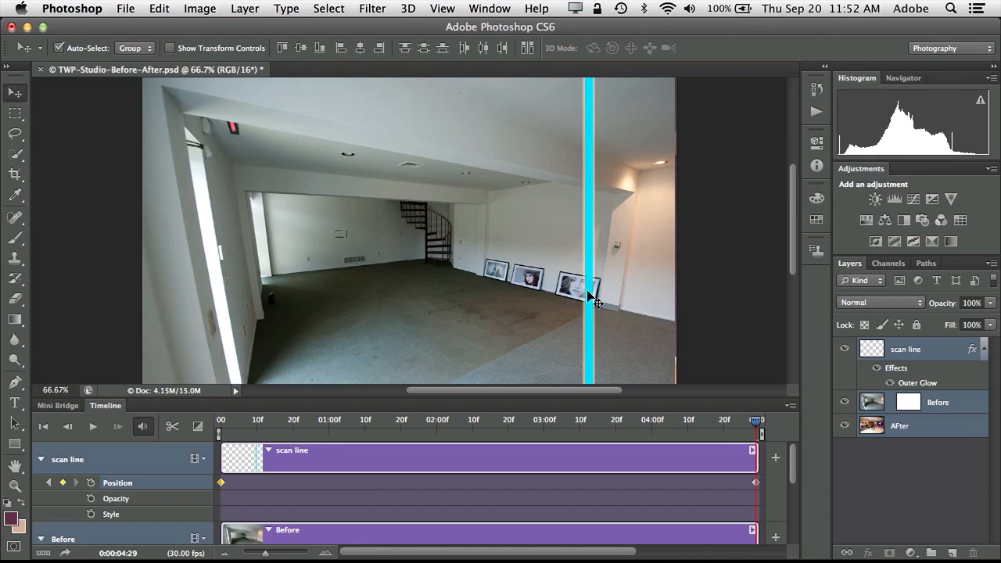
click(737, 368)
drag(593, 336, 670, 338)
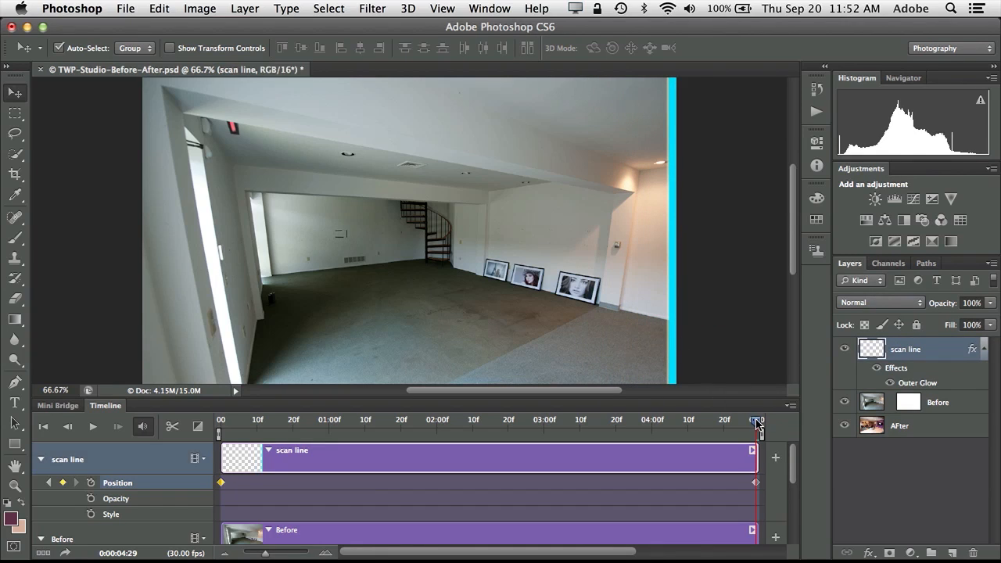
drag(754, 423, 216, 427)
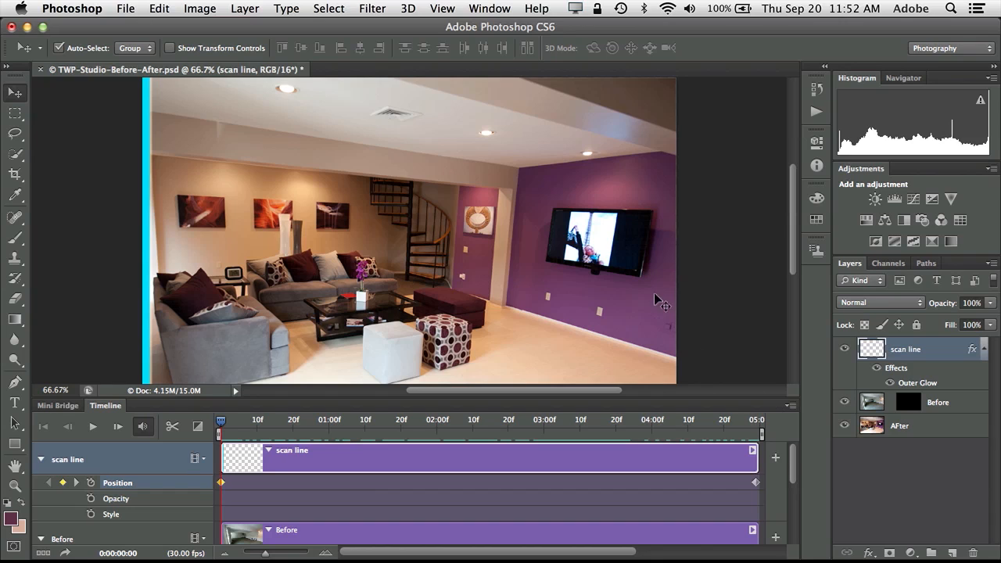
Set Render Video to a Photoshop Image Sequence named TWP-Studio-Before-After.jpg.
click(126, 8)
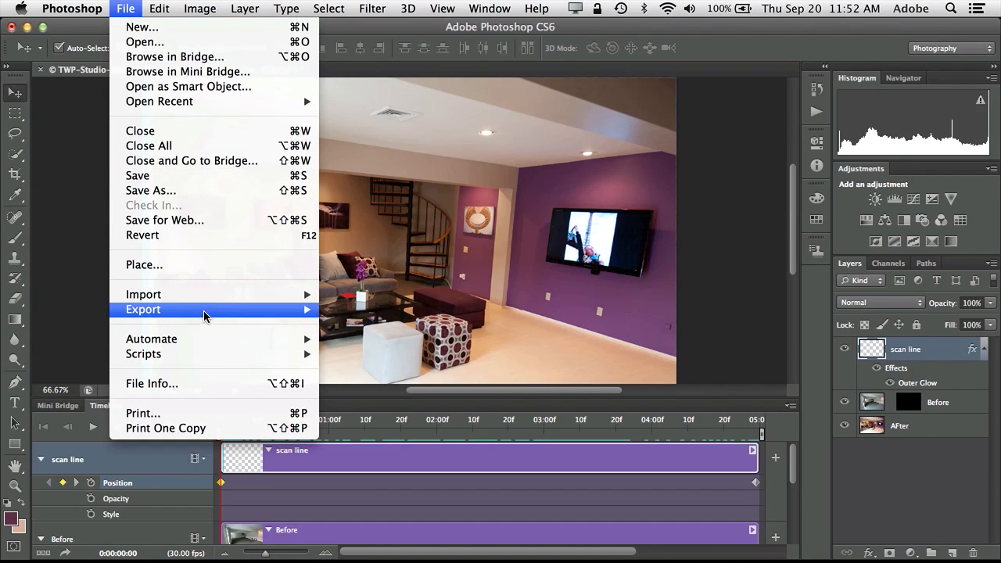
mouse_move(203, 313)
click(385, 353)
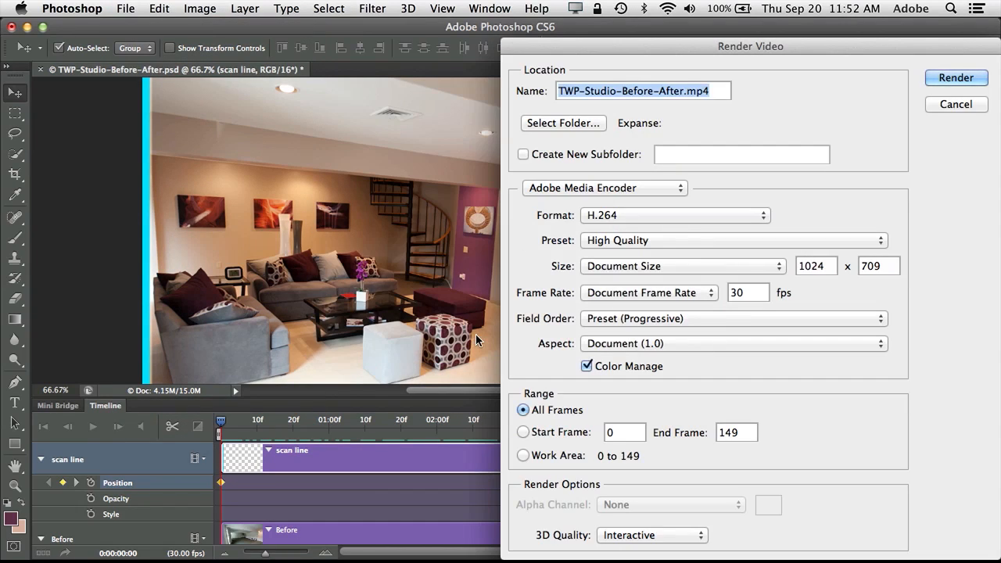
drag(647, 46, 388, 33)
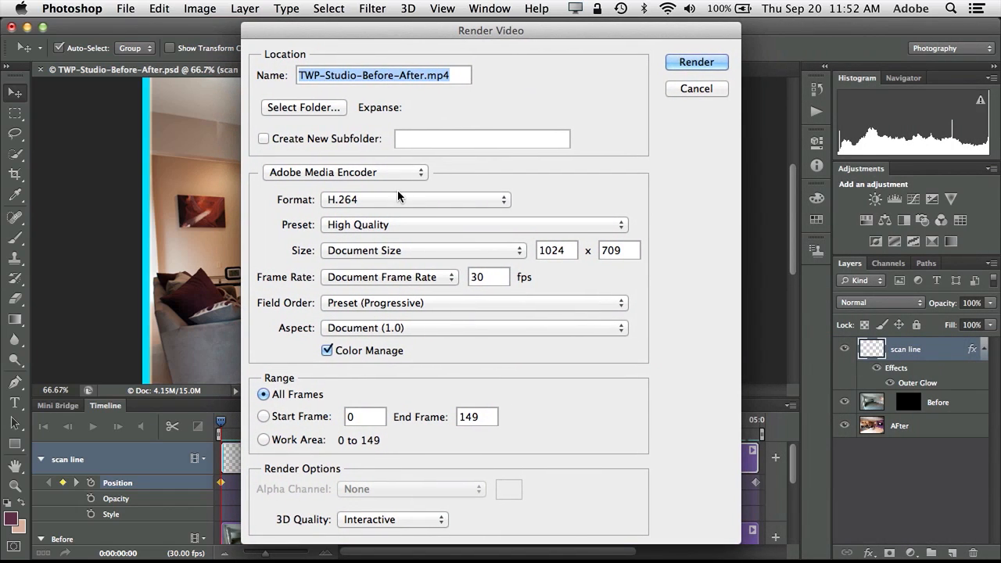
click(385, 172)
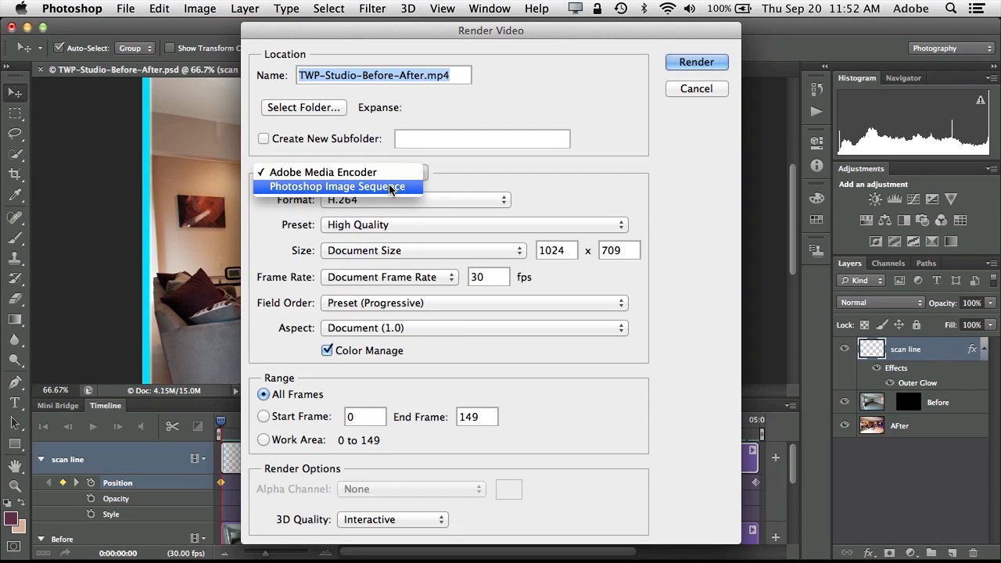
click(391, 187)
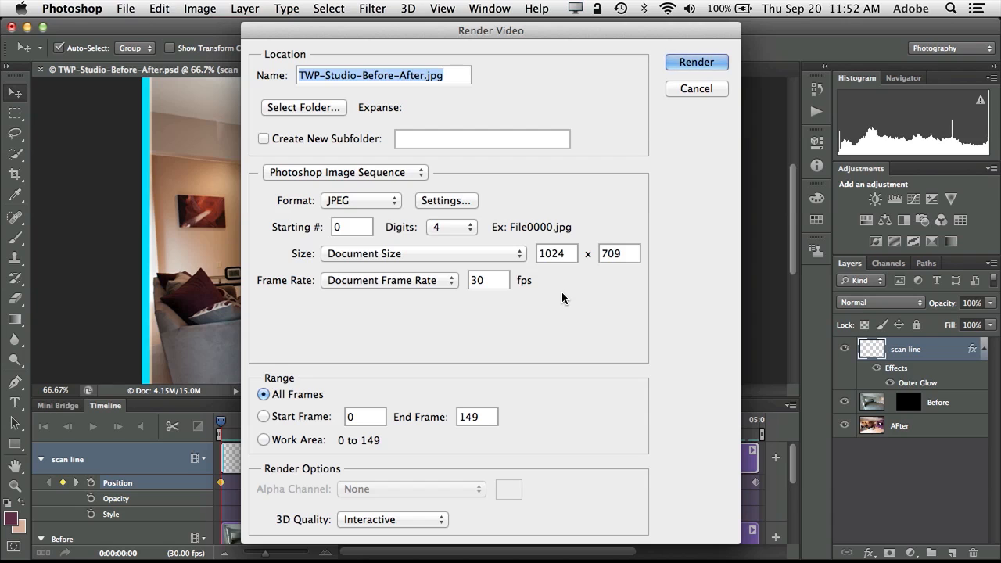
click(312, 108)
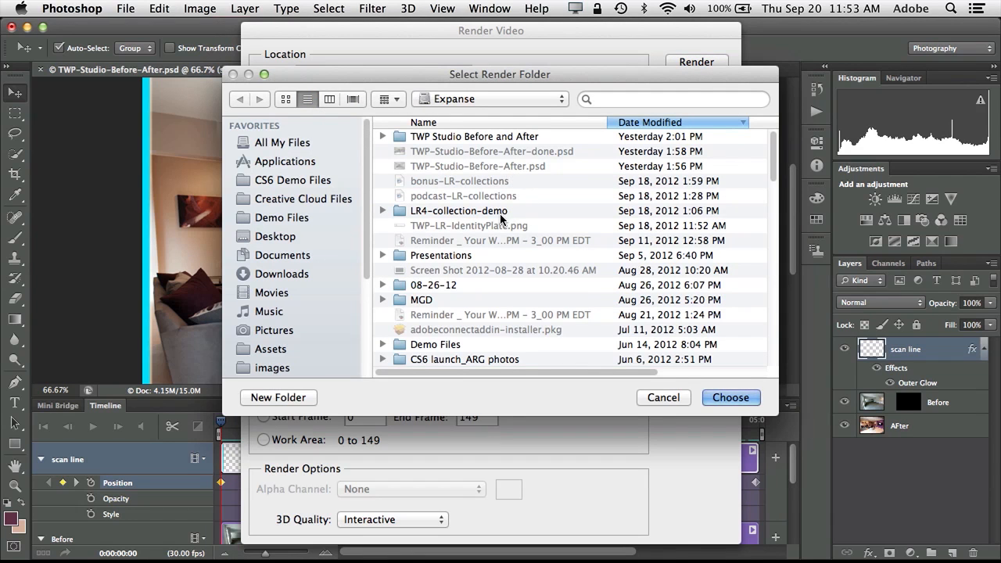
Create a Studio Before After folder inside Expanse and choose it as the render destination.
click(302, 218)
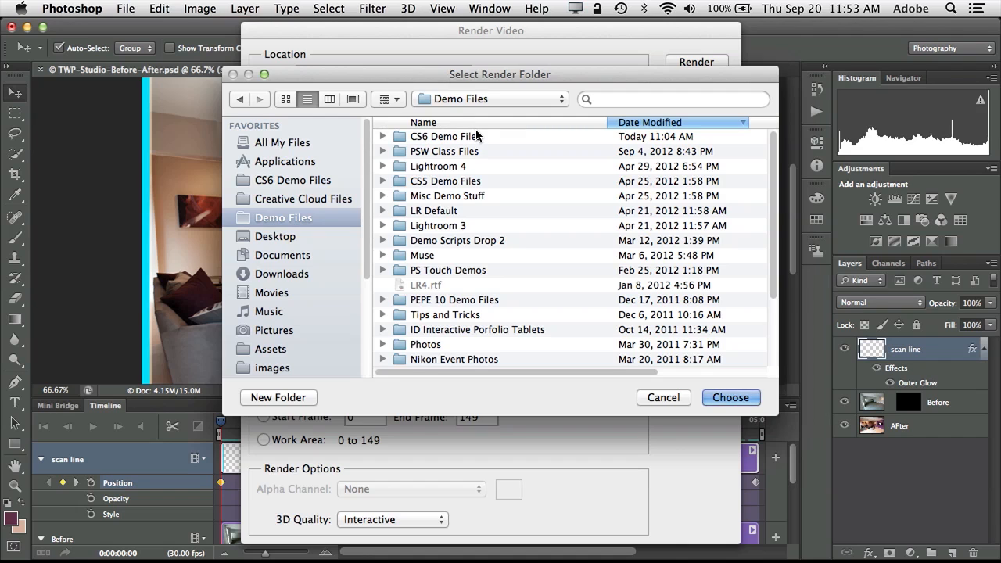
click(480, 100)
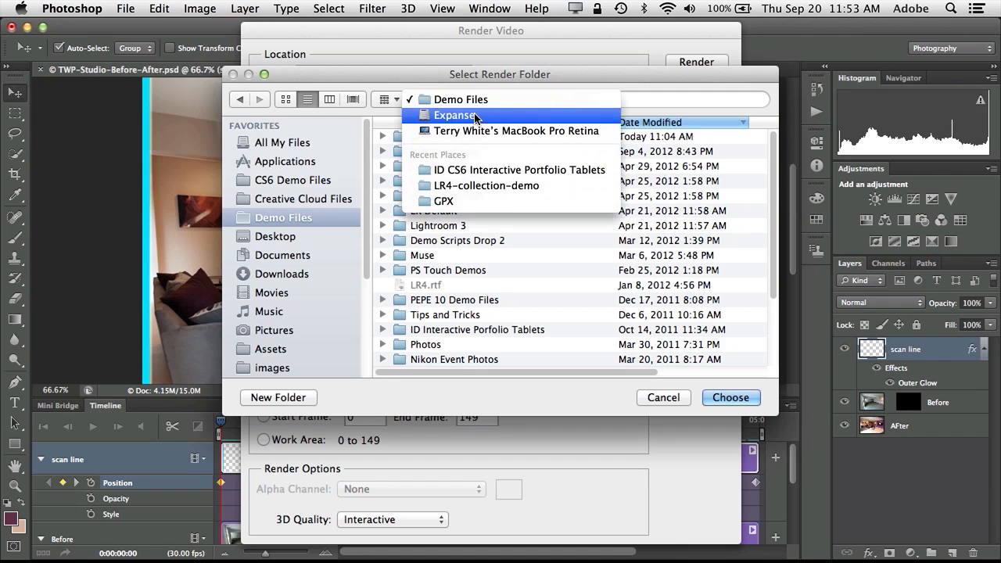
click(477, 116)
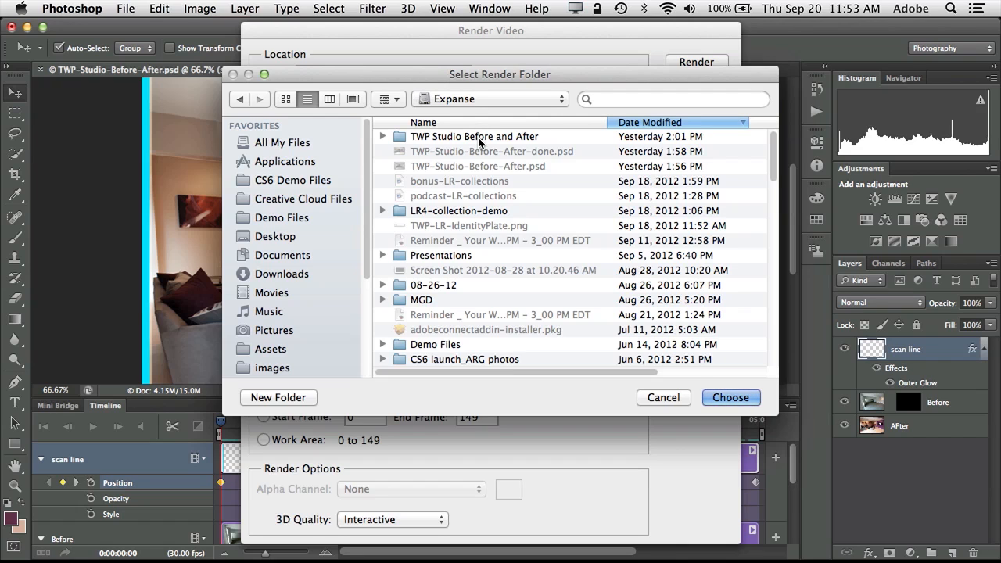
click(278, 397)
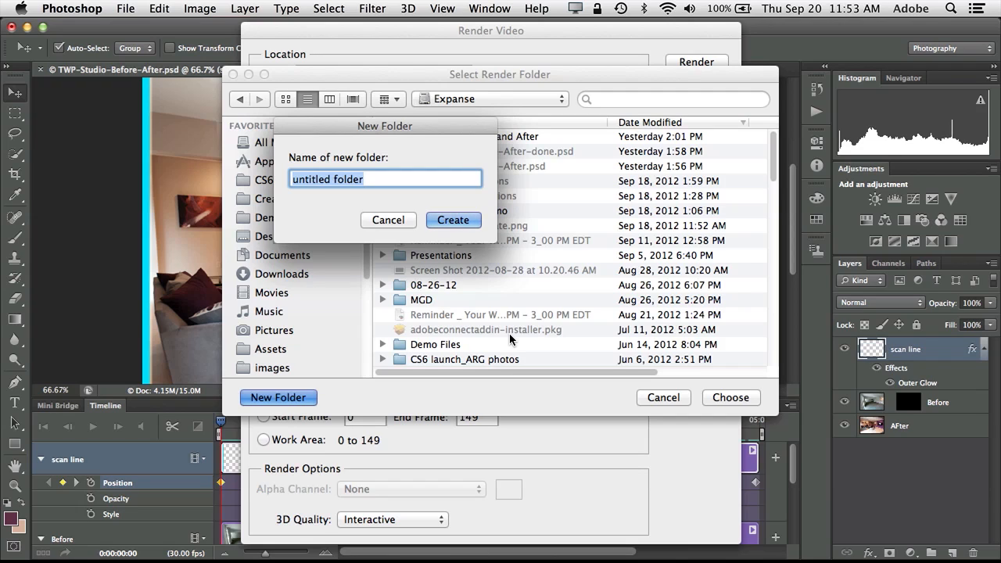
text(Studi)
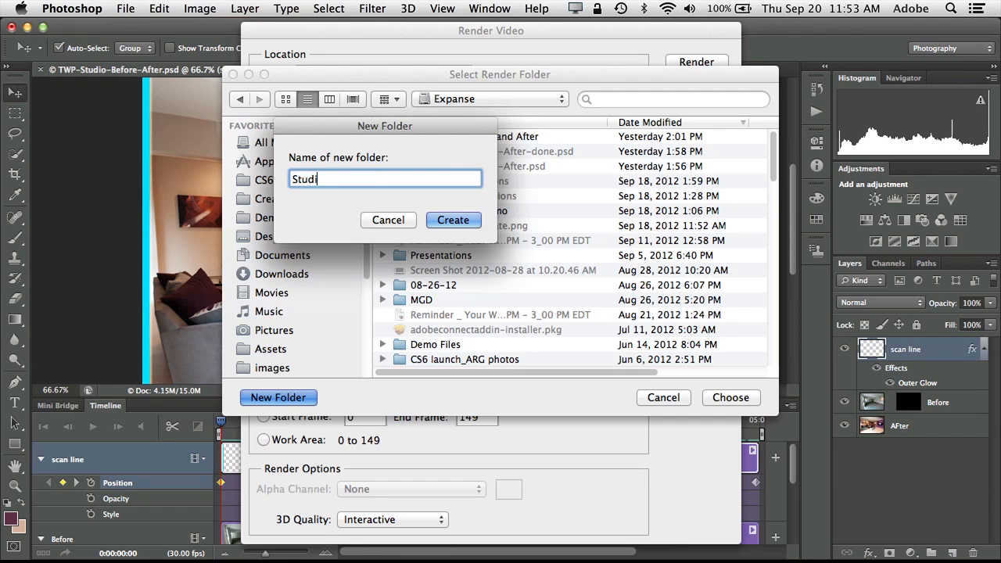
text(o Before After)
click(462, 219)
click(722, 398)
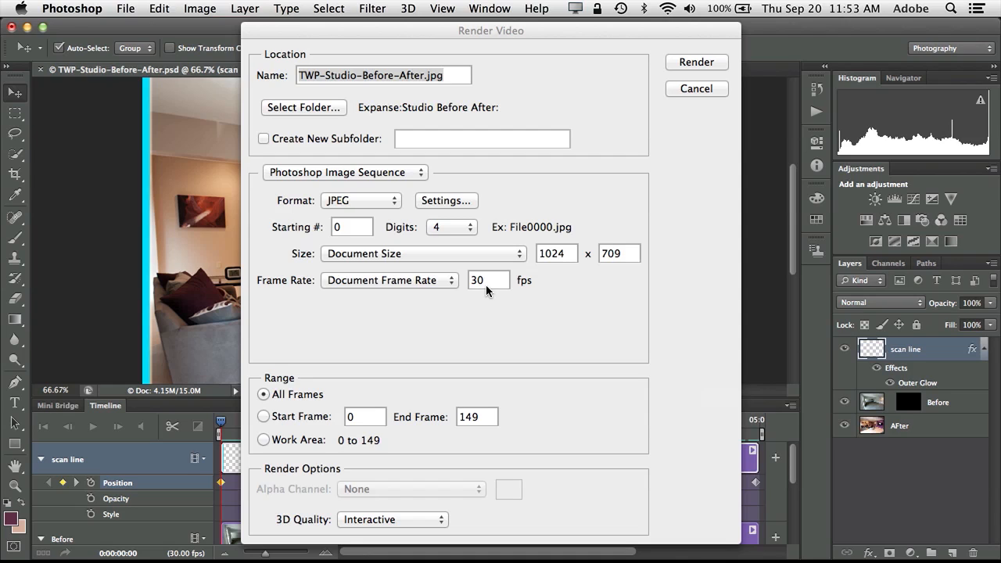
Set the render to 10 fps, 512 × 355 pixels, with JPEG quality 6 (Medium).
drag(486, 287, 473, 282)
text(10)
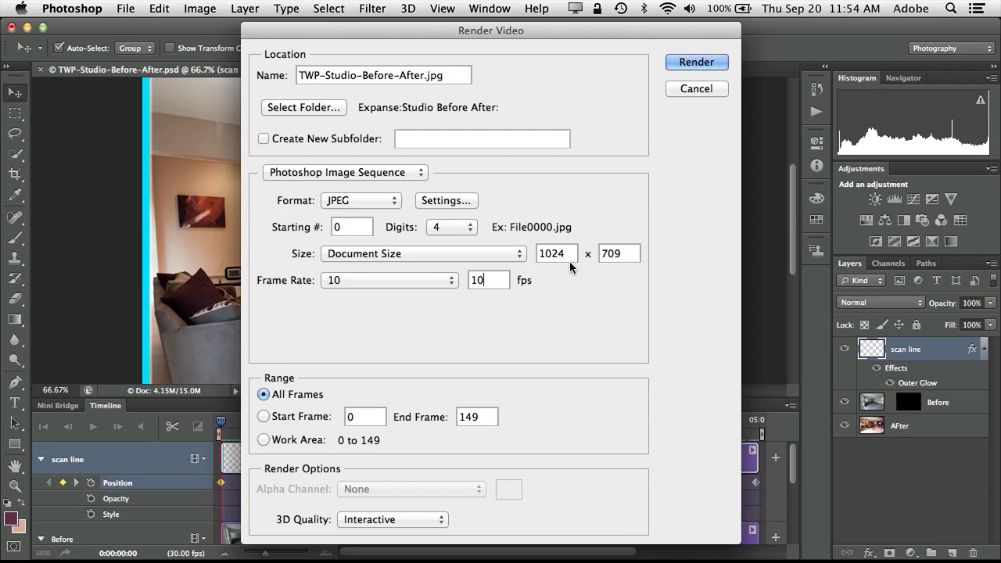
drag(567, 259, 509, 259)
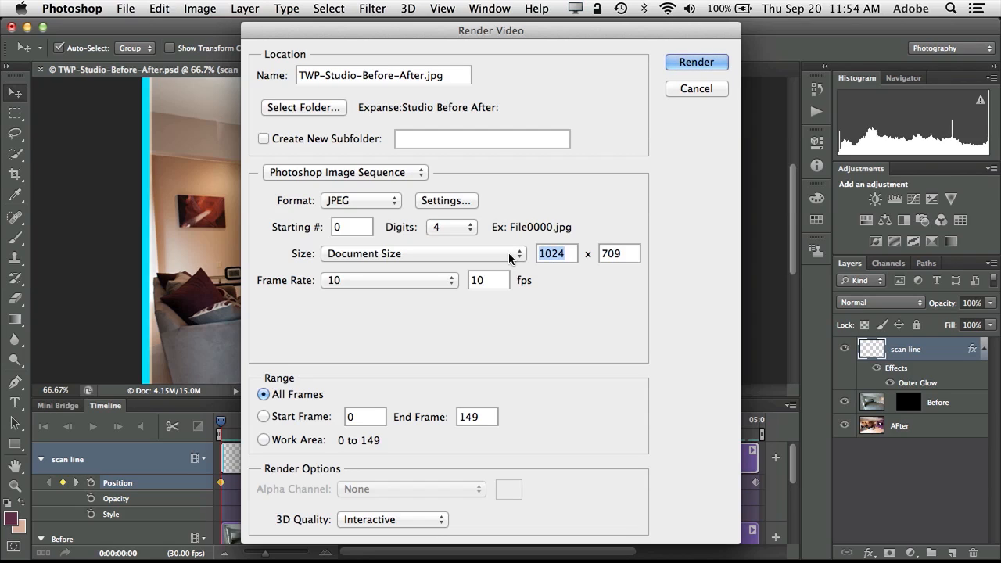
text(512)
key(Tab)
text(3)
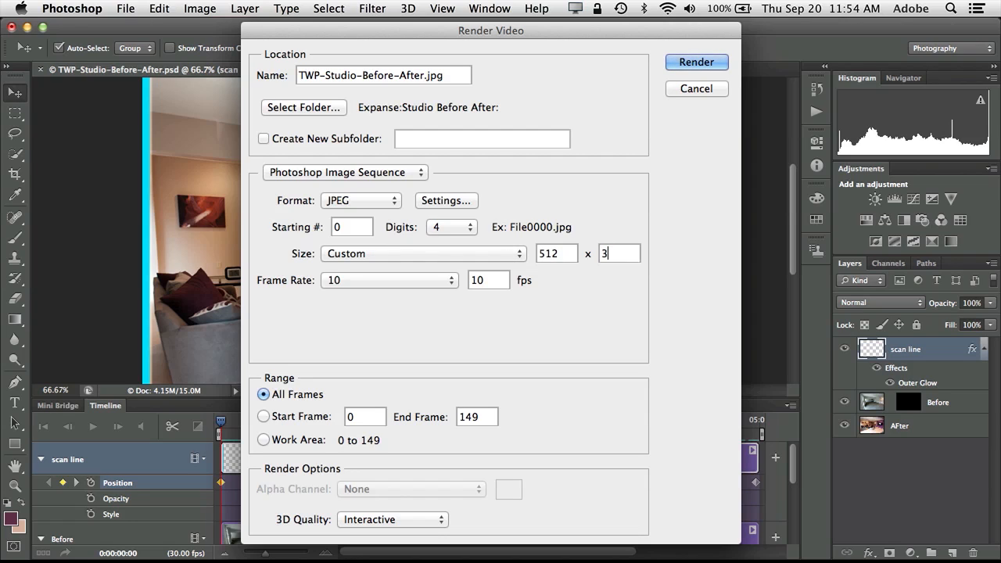
text(55)
click(438, 202)
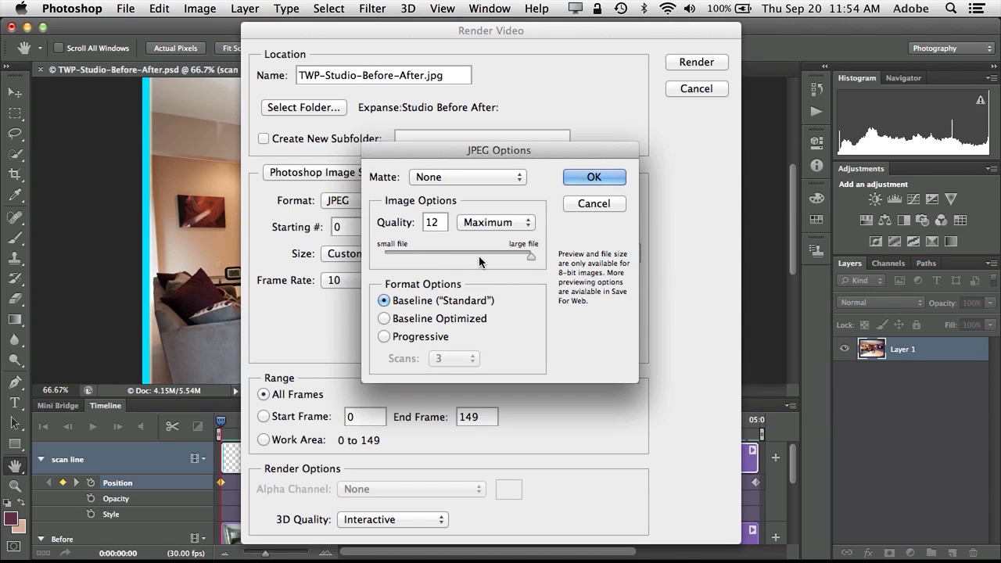
drag(531, 256, 468, 256)
click(594, 178)
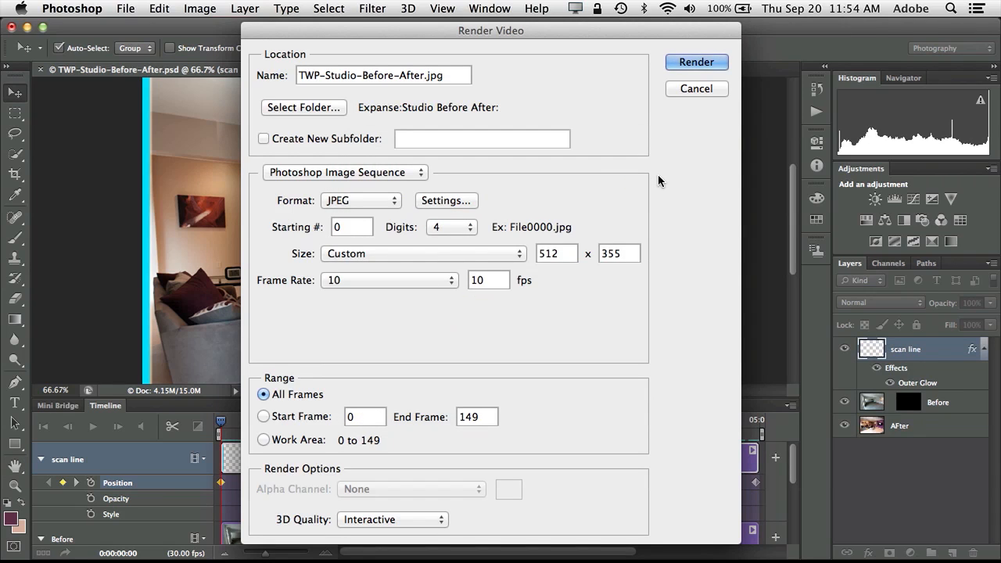
Render the frames as a JPEG sequence, then draw an empty 544×356 px frame below the swipe caption.
click(689, 63)
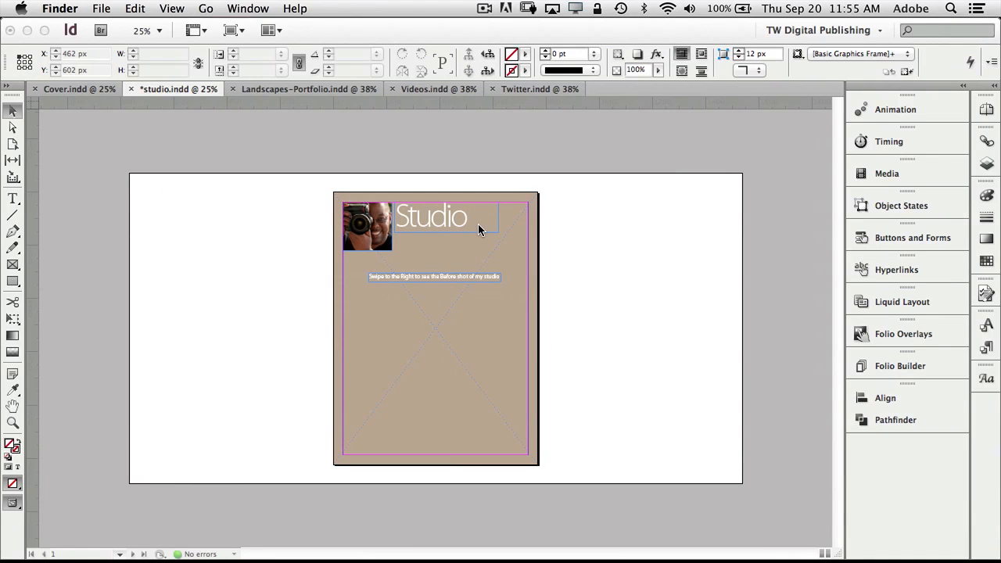
click(480, 163)
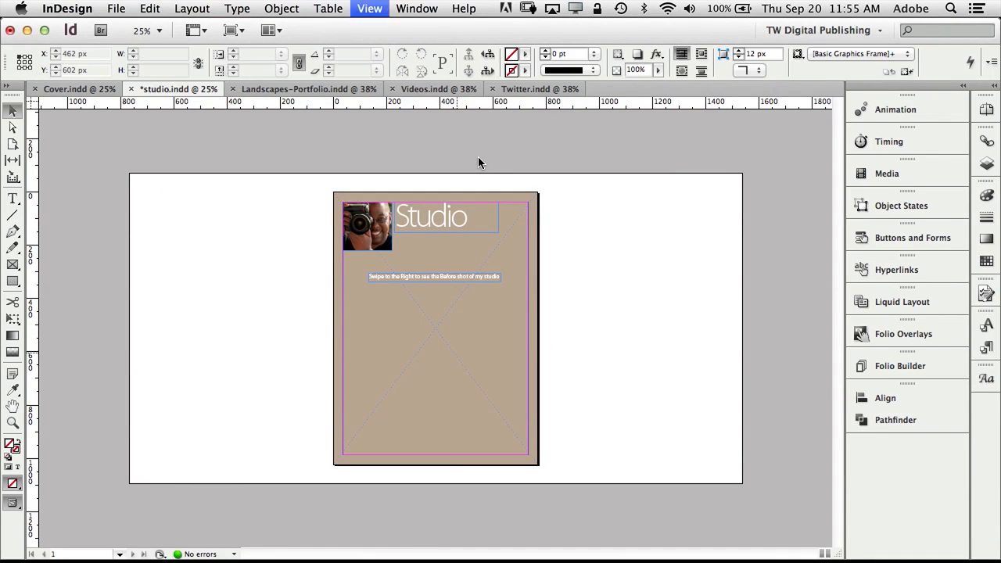
key(super+minus)
key(super+equal)
key(super+equal)
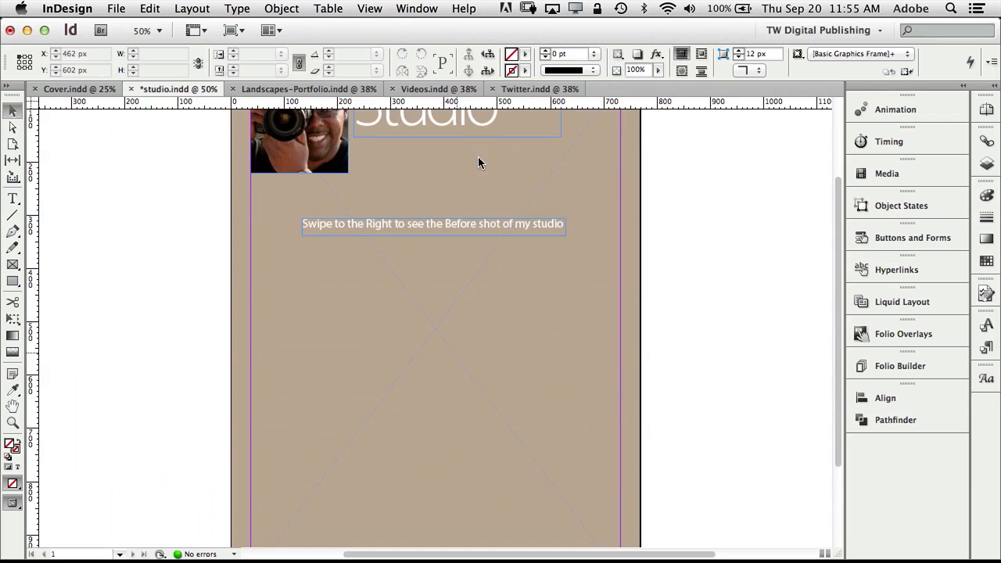
click(12, 264)
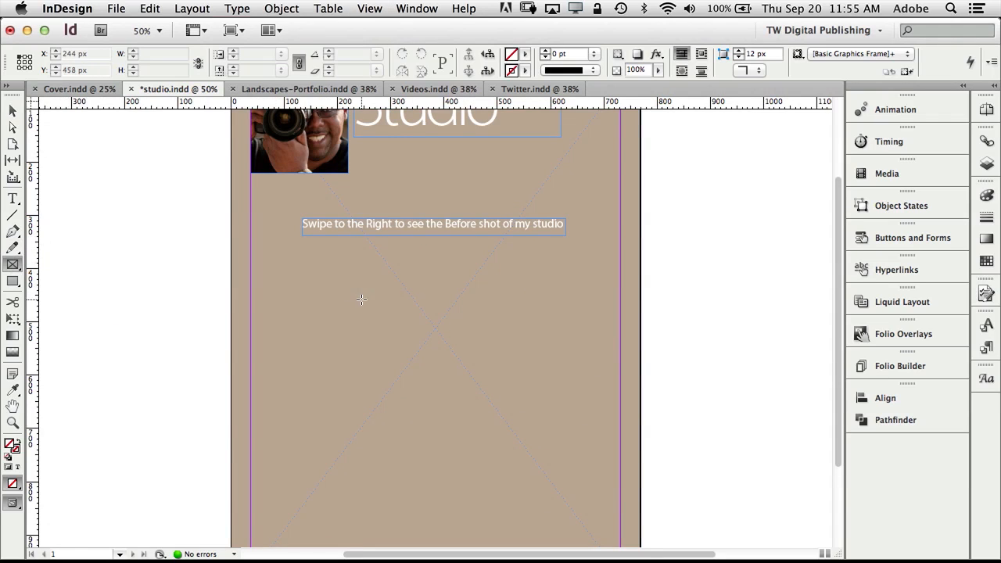
drag(299, 273, 589, 461)
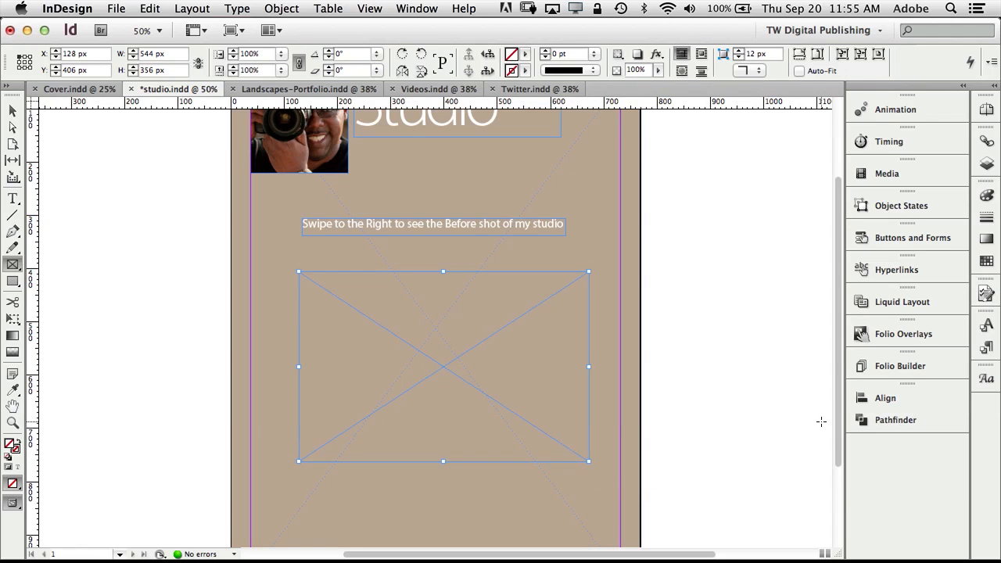
Make the frame an Image Sequence overlay loaded from the Studio Before After folder.
click(897, 337)
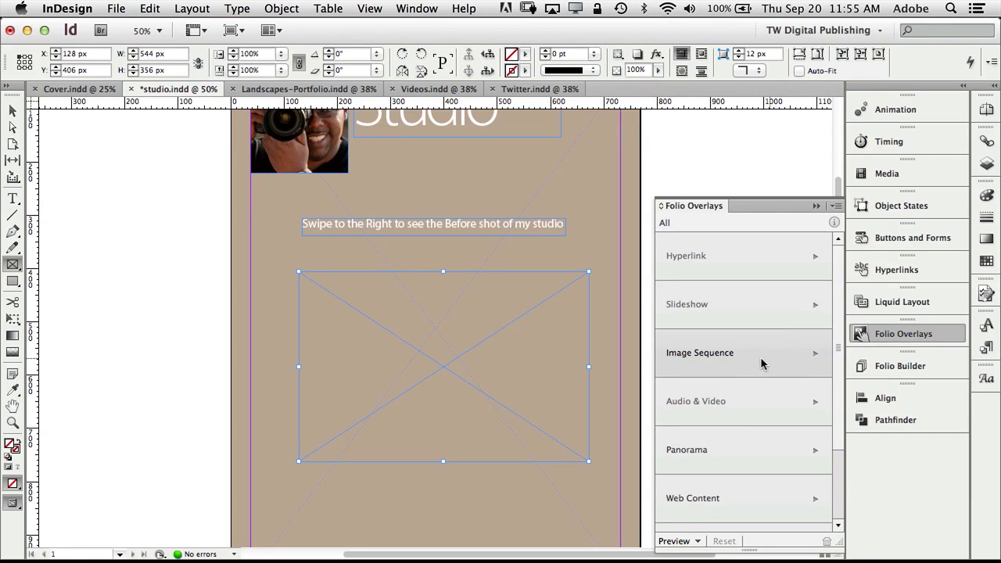
click(728, 362)
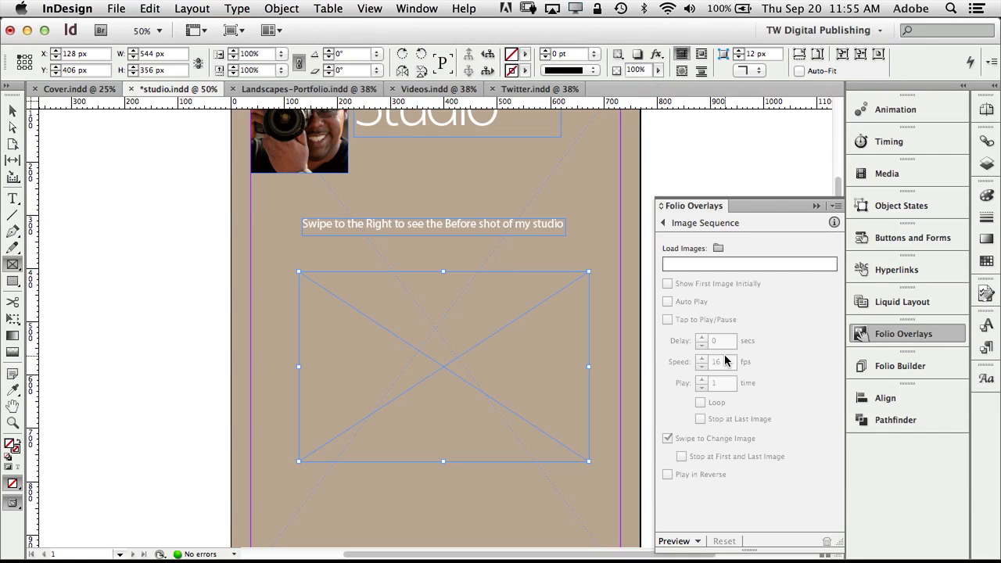
click(718, 248)
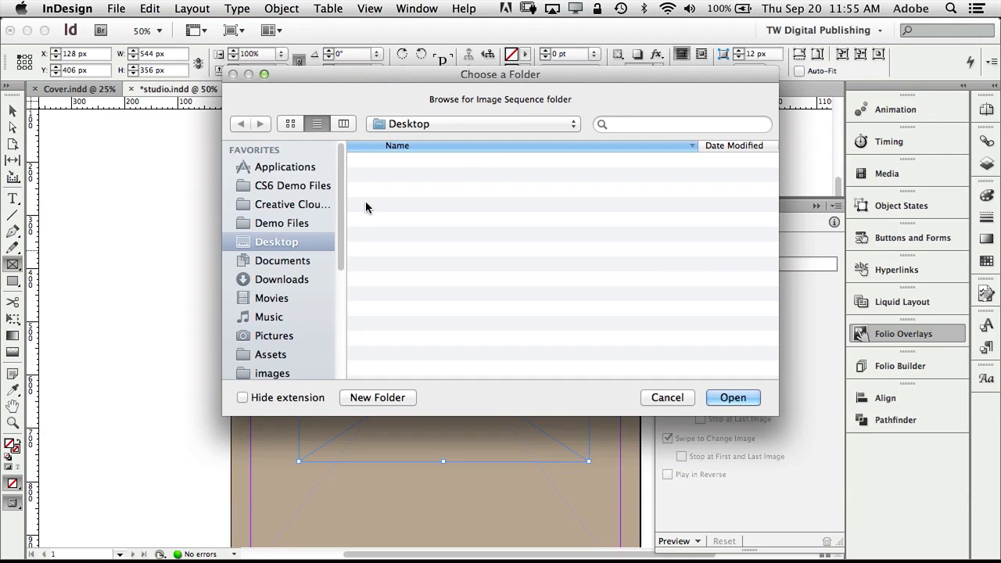
scroll(309, 264, down, 5)
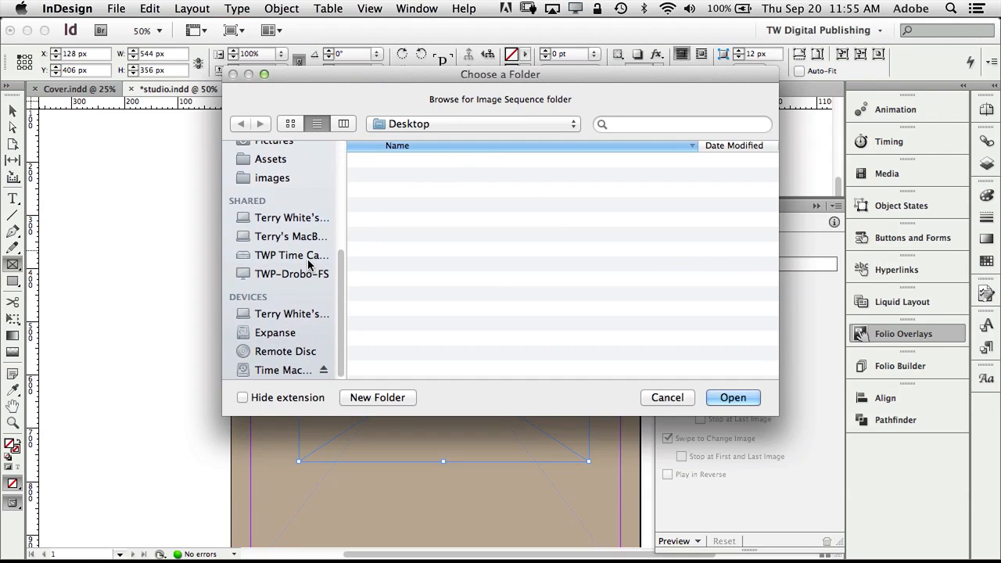
click(294, 334)
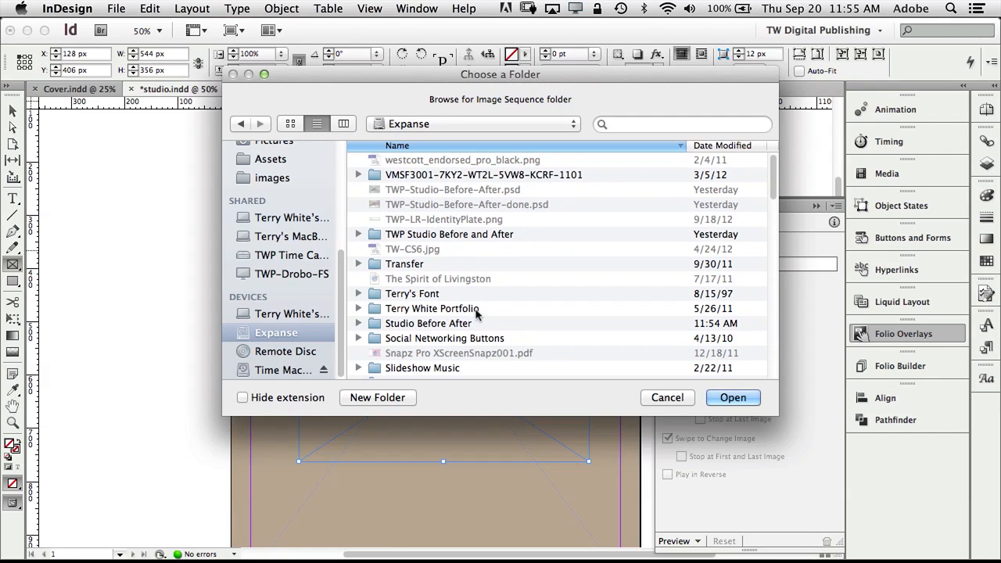
double_click(458, 325)
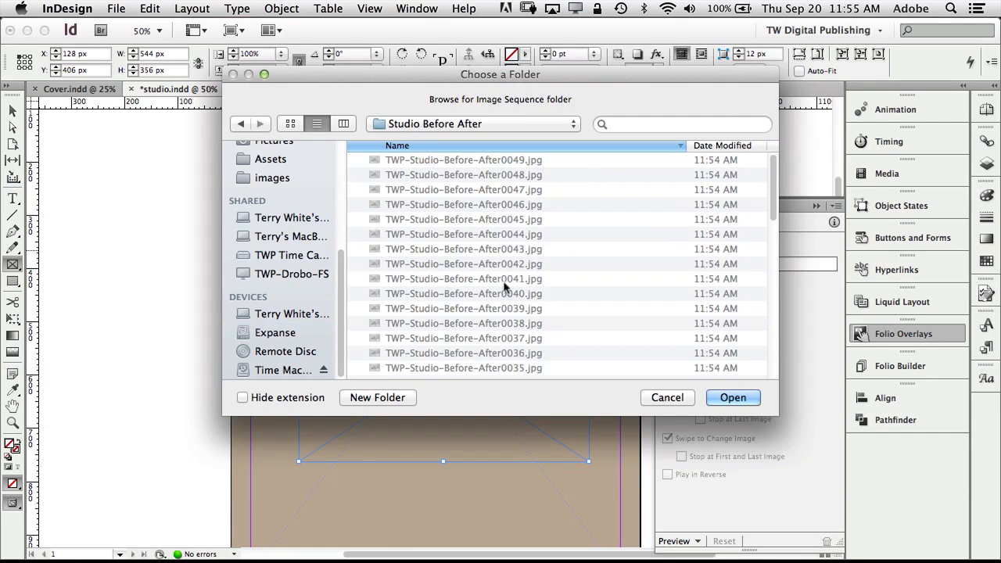
click(729, 398)
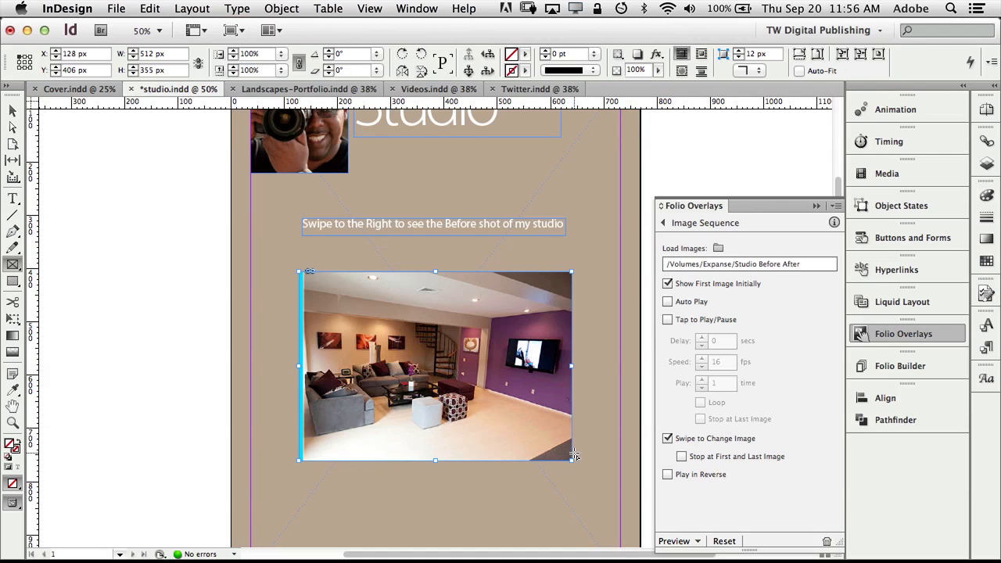
Make the sequence stop at its first and last image, and preview it on the desktop.
click(682, 457)
click(692, 543)
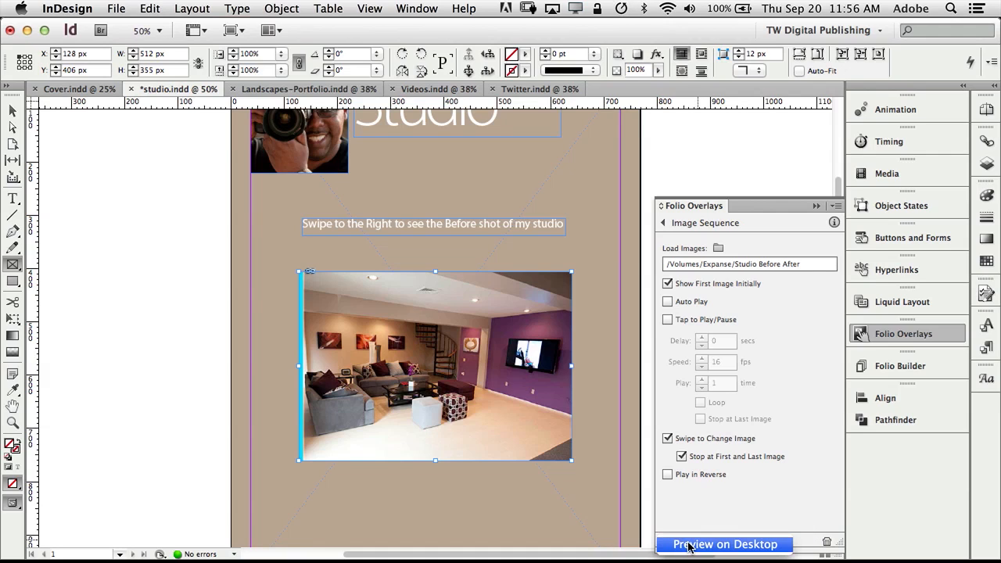
click(689, 544)
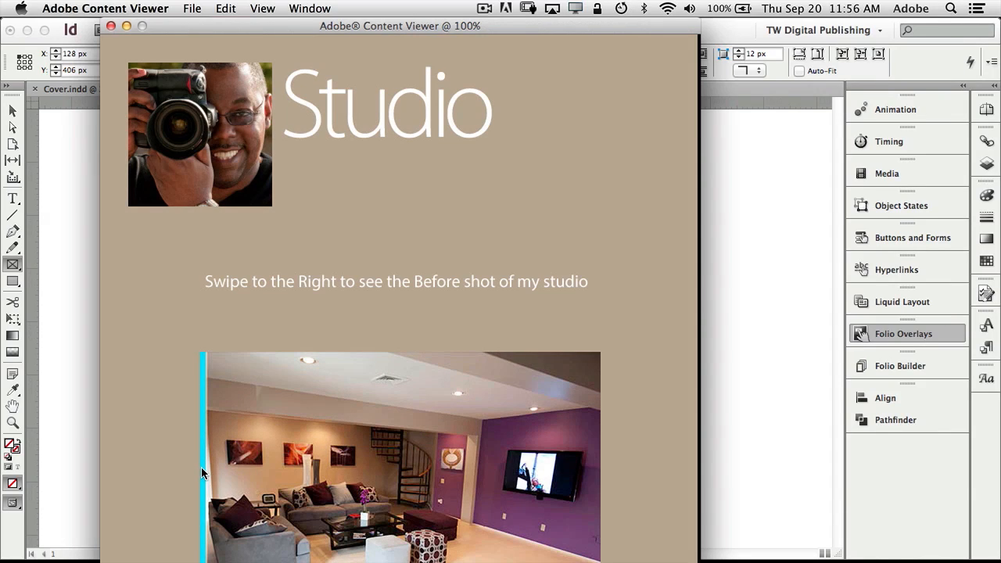
Swipe across the studio photo to reveal the before shot, then close the Content Viewer.
drag(201, 467, 619, 492)
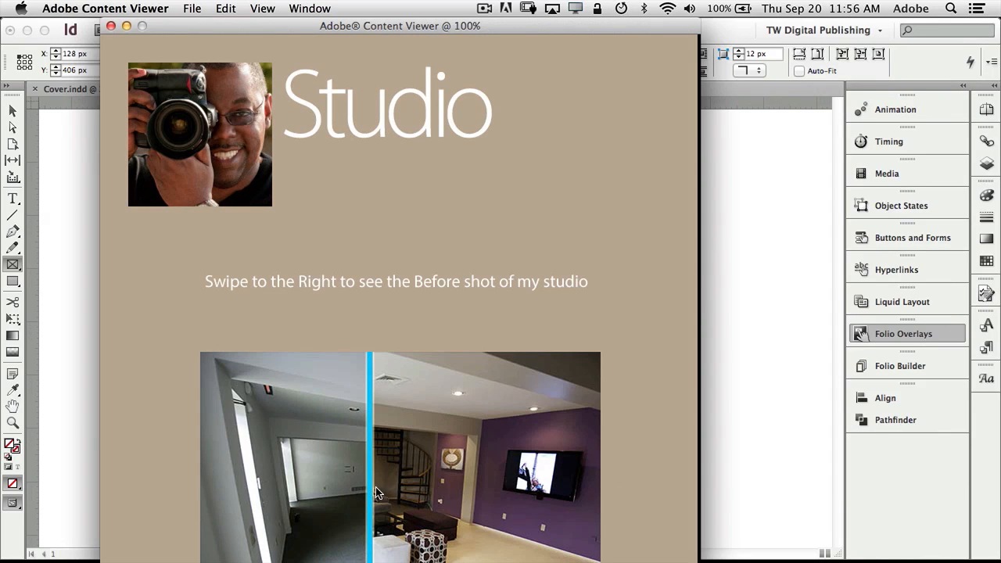
drag(406, 494, 340, 532)
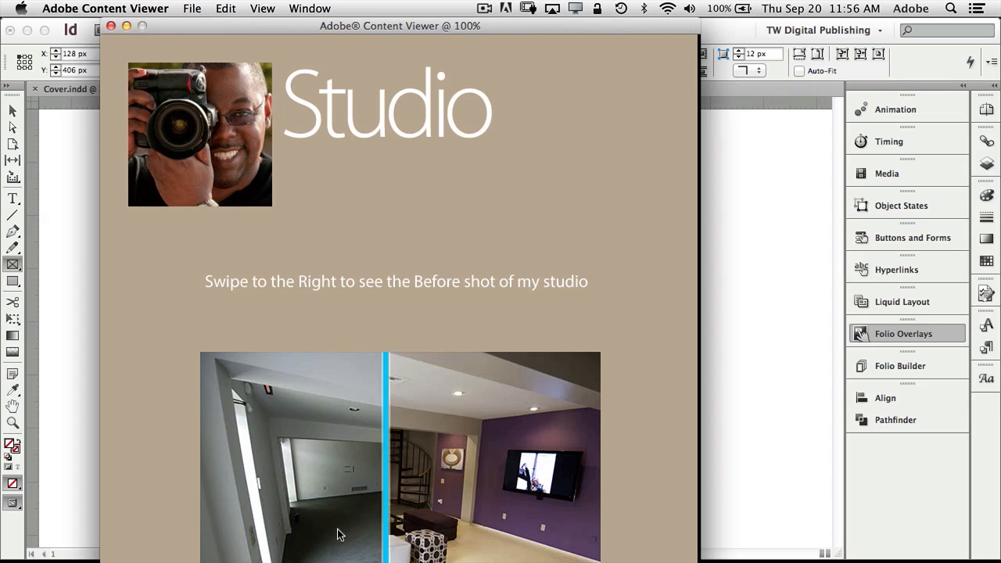
click(110, 25)
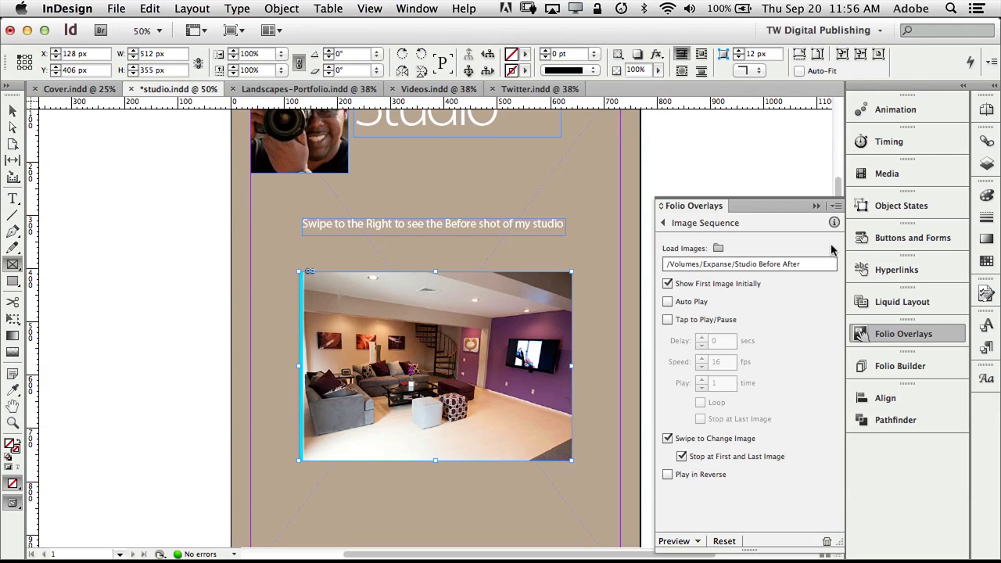
Close the image sequence settings, zoom out to the whole Studio page, and check the Pages panel.
click(817, 207)
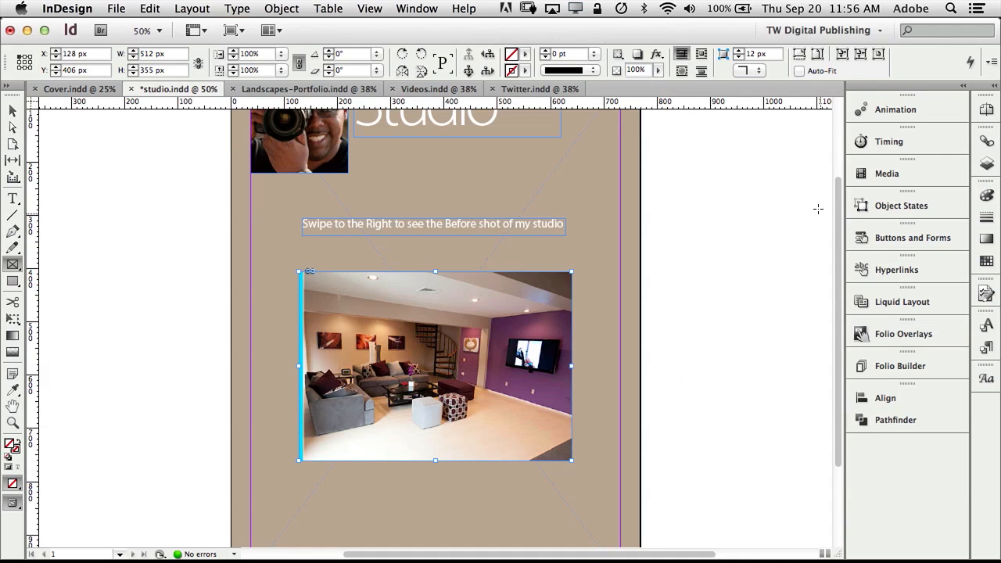
key(super+minus)
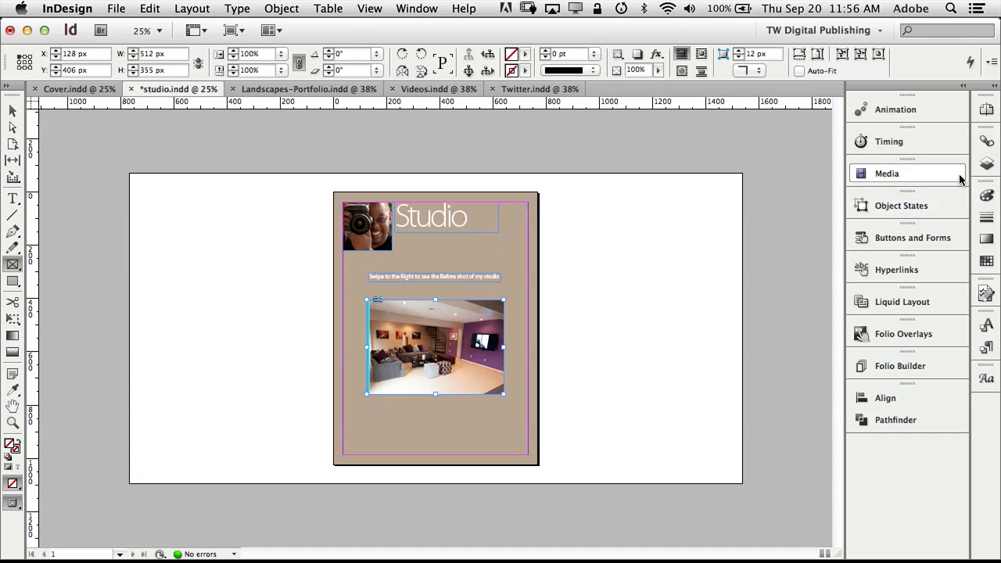
click(985, 111)
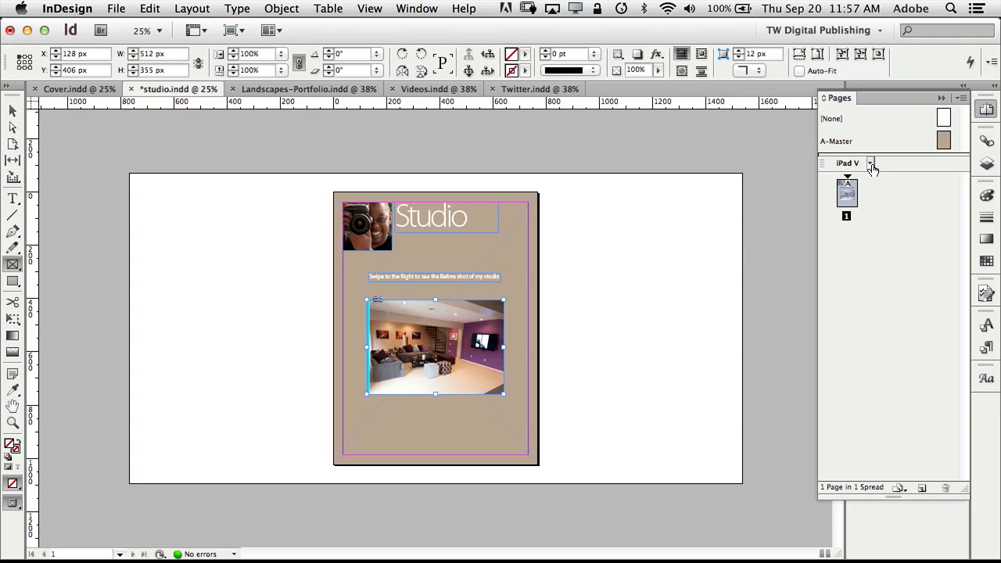
click(871, 165)
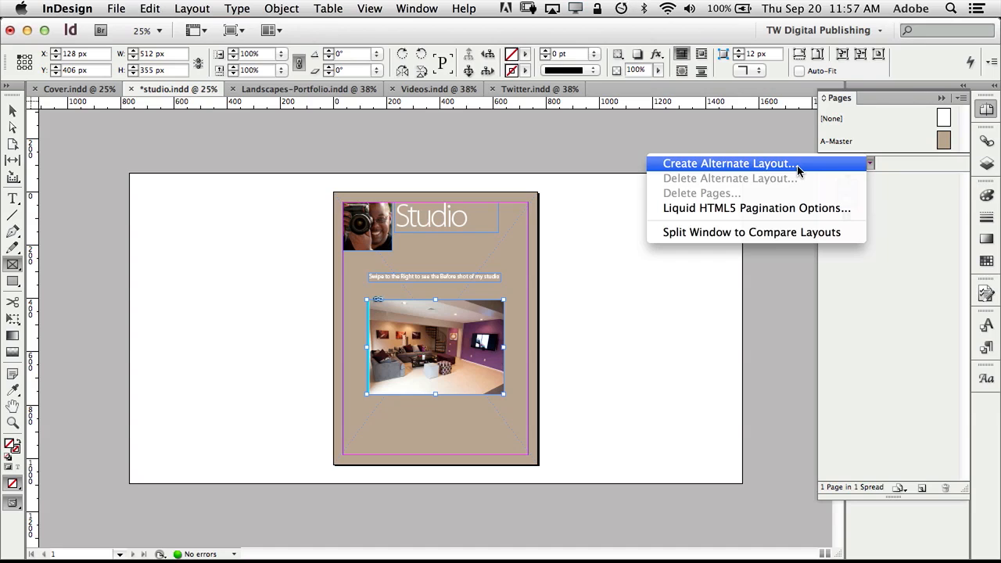
click(900, 223)
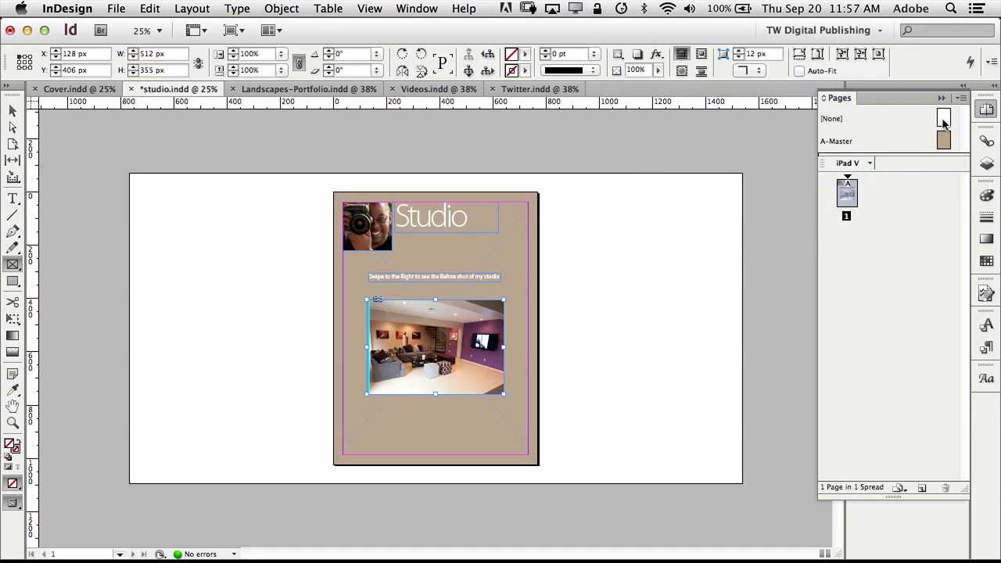
click(943, 98)
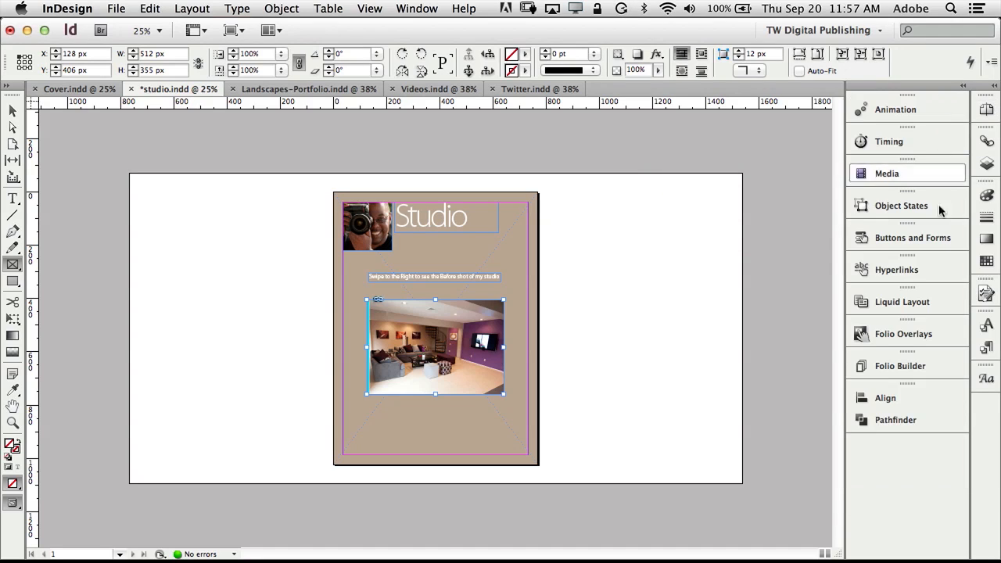
Show the Liquid Layout settings and bring up the iPad V page's alternate layout options.
click(924, 311)
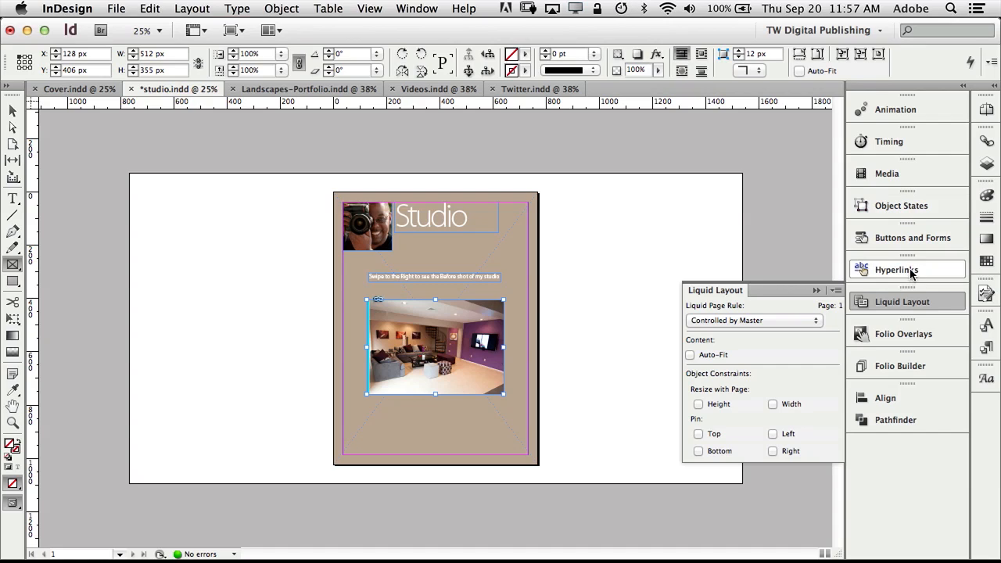
click(987, 109)
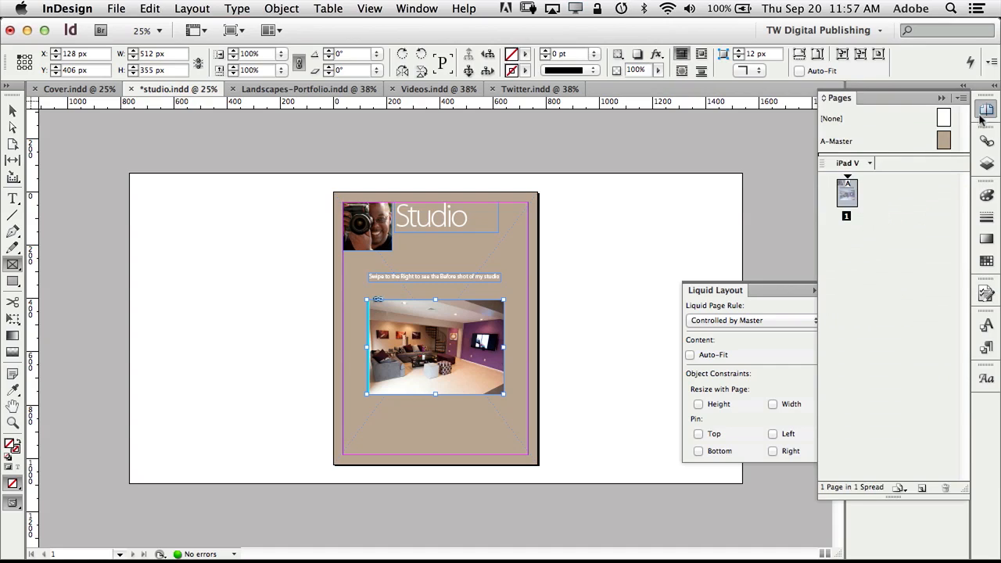
click(870, 163)
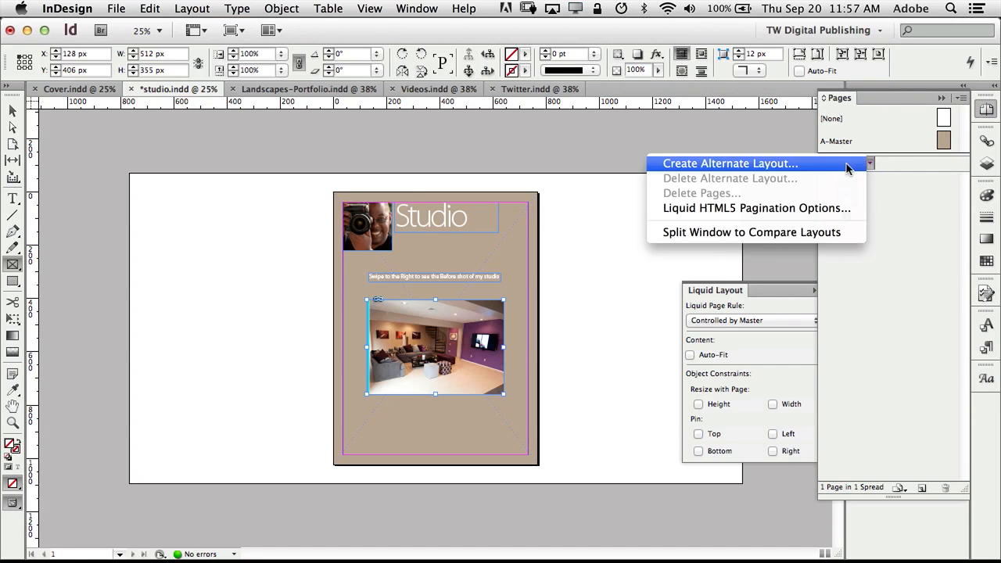
Create a horizontal iPad H alternate layout and go to its page.
click(842, 165)
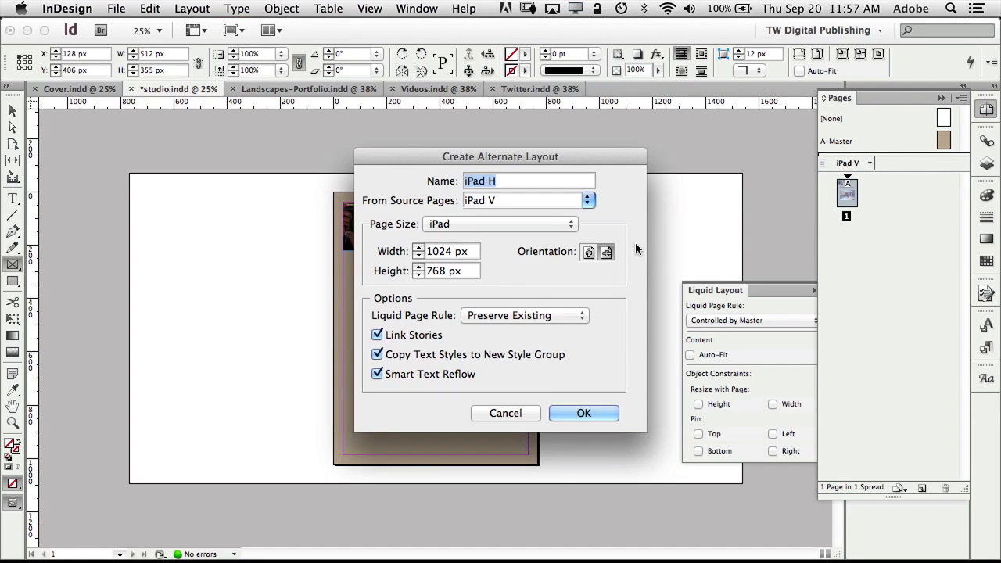
click(594, 414)
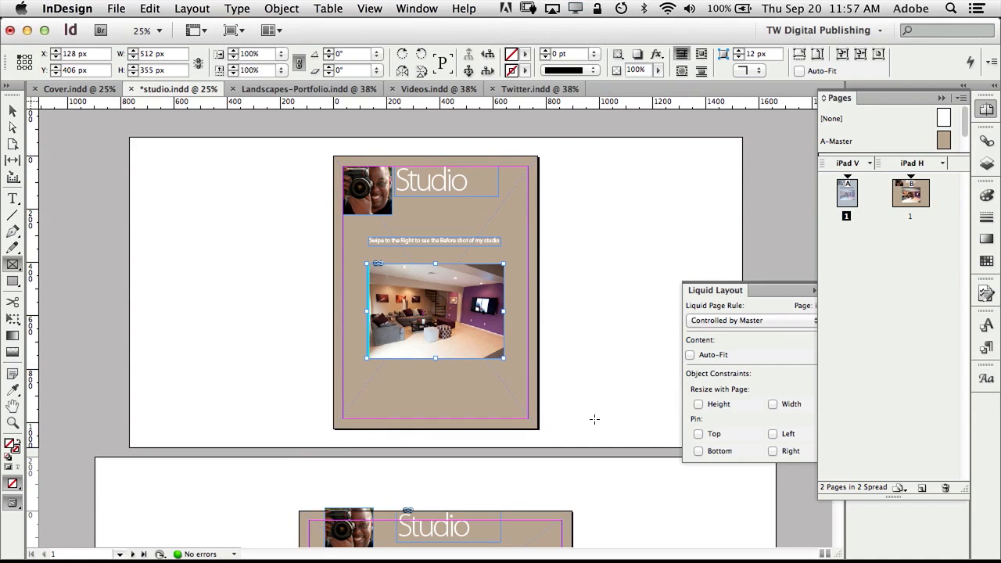
double_click(910, 192)
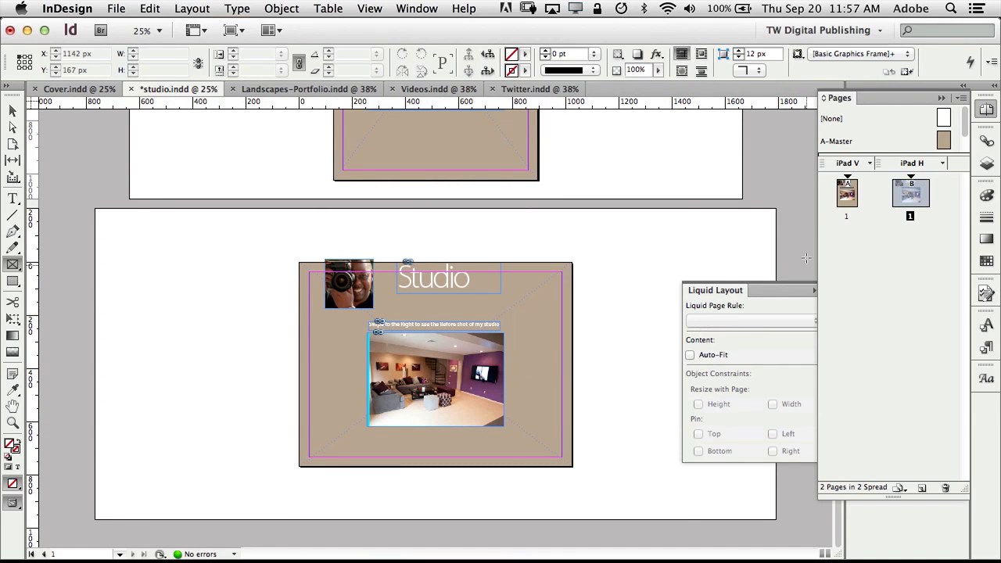
Rearrange the iPad H page: portrait photo top-left, Studio title beside it, room photo lower.
key(v)
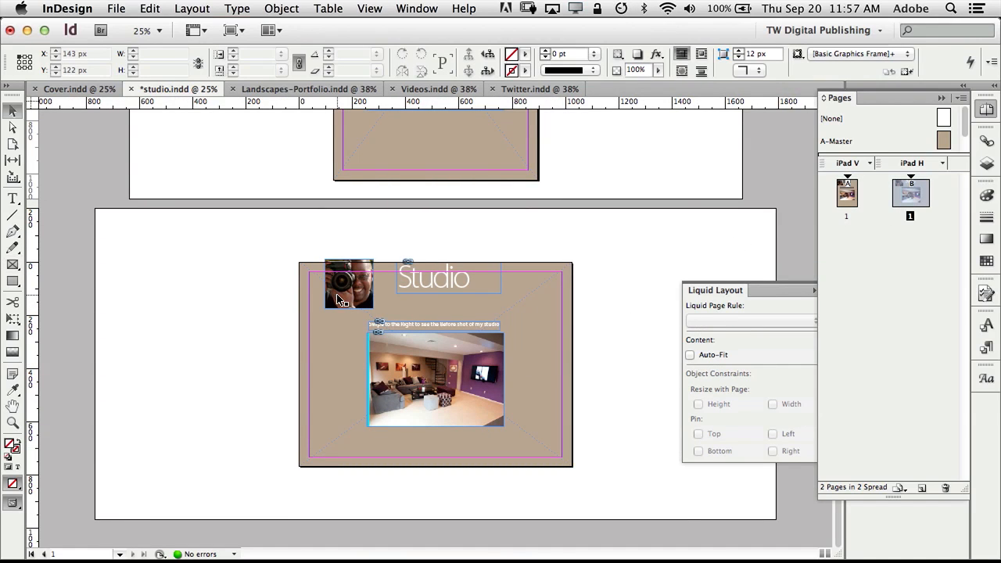
drag(338, 299, 324, 309)
drag(436, 282, 403, 292)
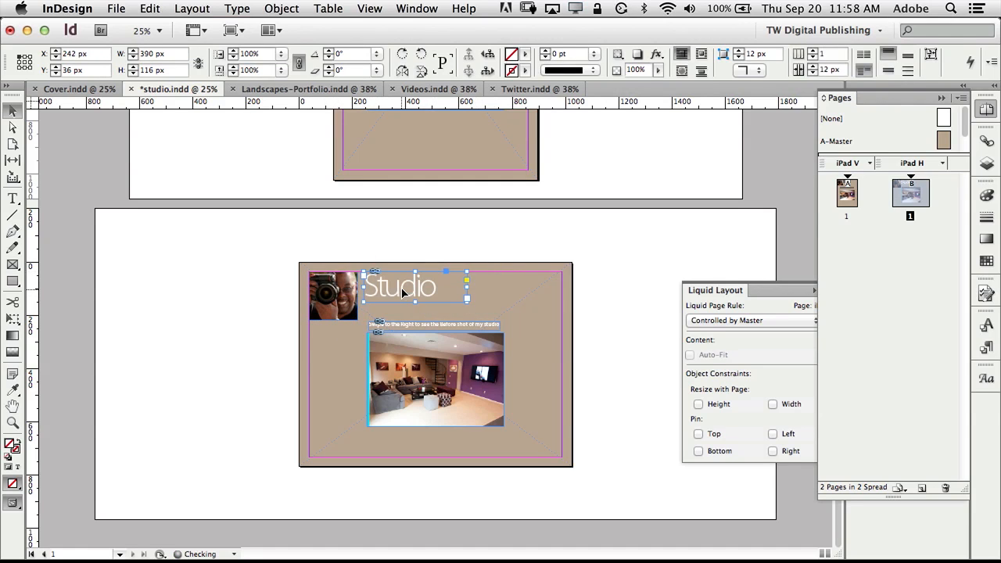
click(462, 332)
drag(465, 357, 468, 370)
click(612, 331)
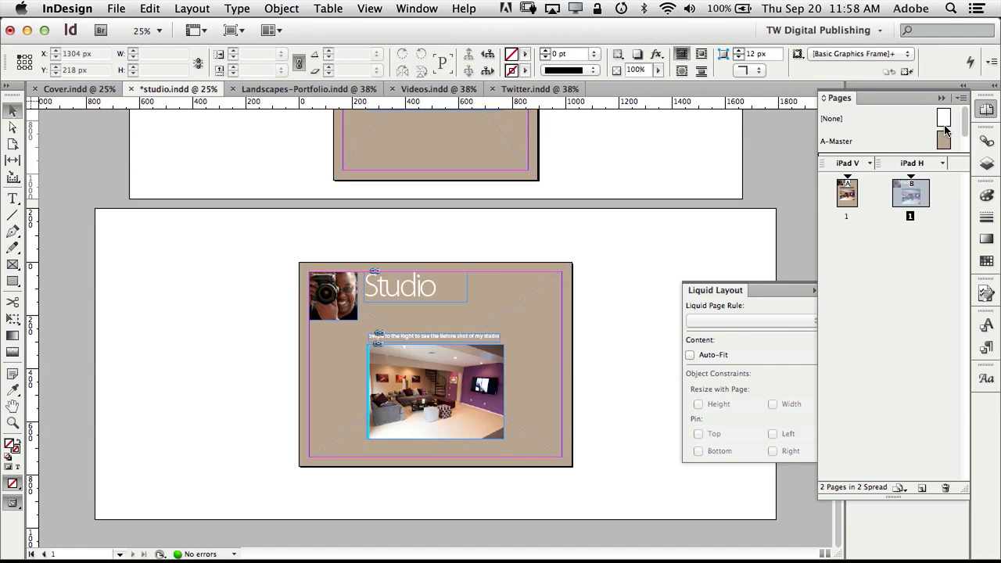
Collapse the Pages panel and the Liquid Layout panel out of the way.
click(942, 98)
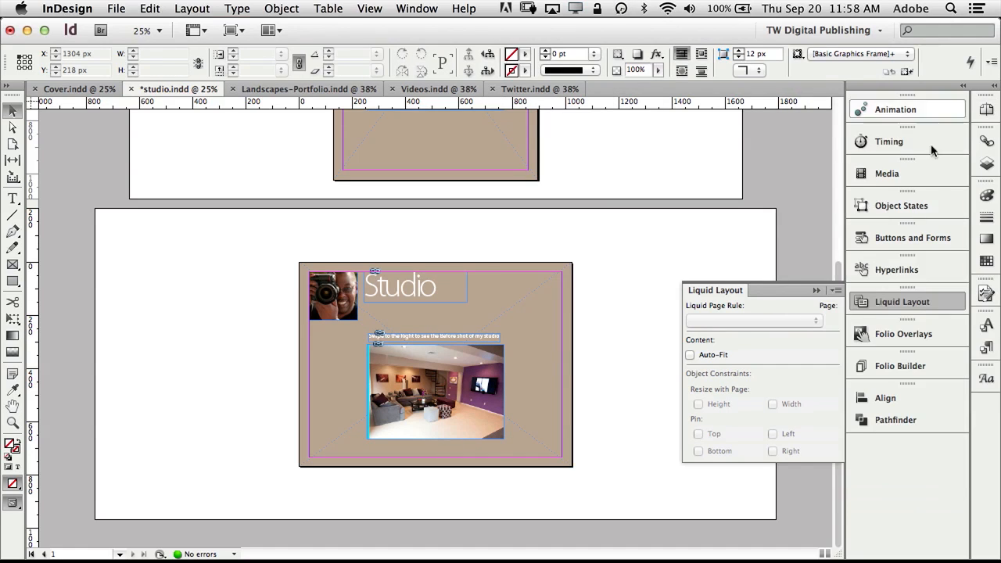
click(817, 291)
scroll(719, 316, up, 5)
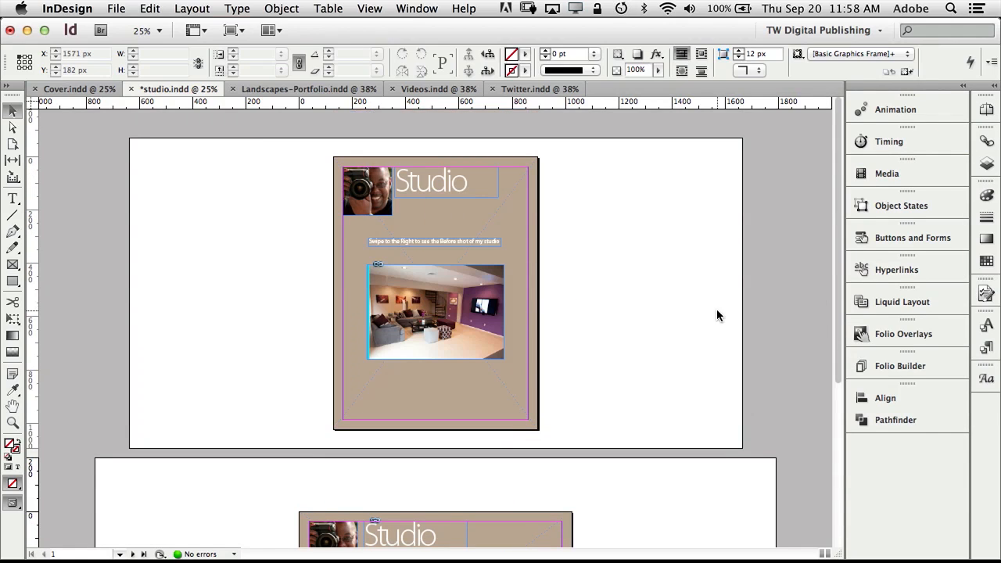
Look through the Landscapes-Portfolio, Videos and Twitter documents, then return to Cover.indd.
click(307, 89)
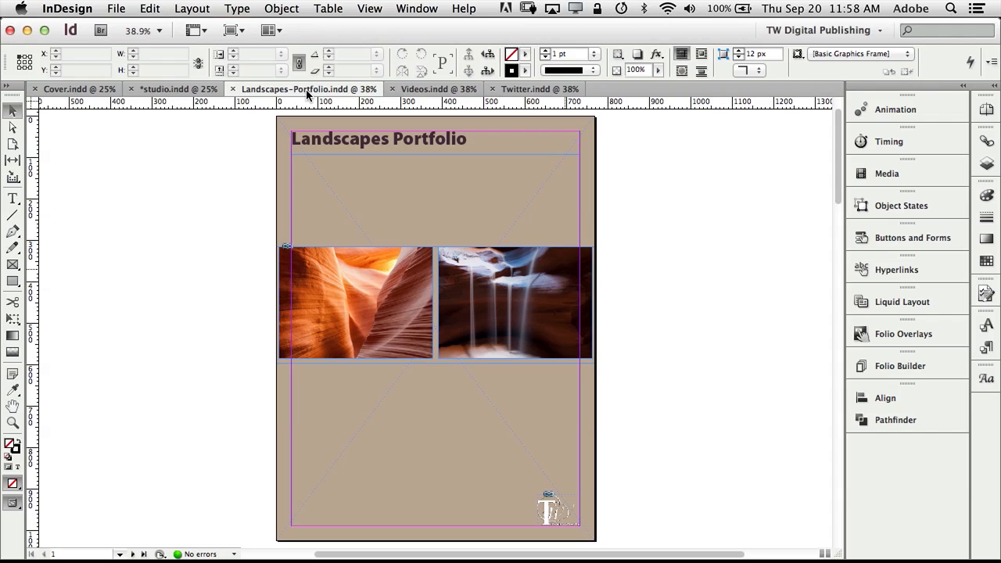
click(417, 90)
scroll(664, 291, down, 5)
scroll(664, 294, up, 5)
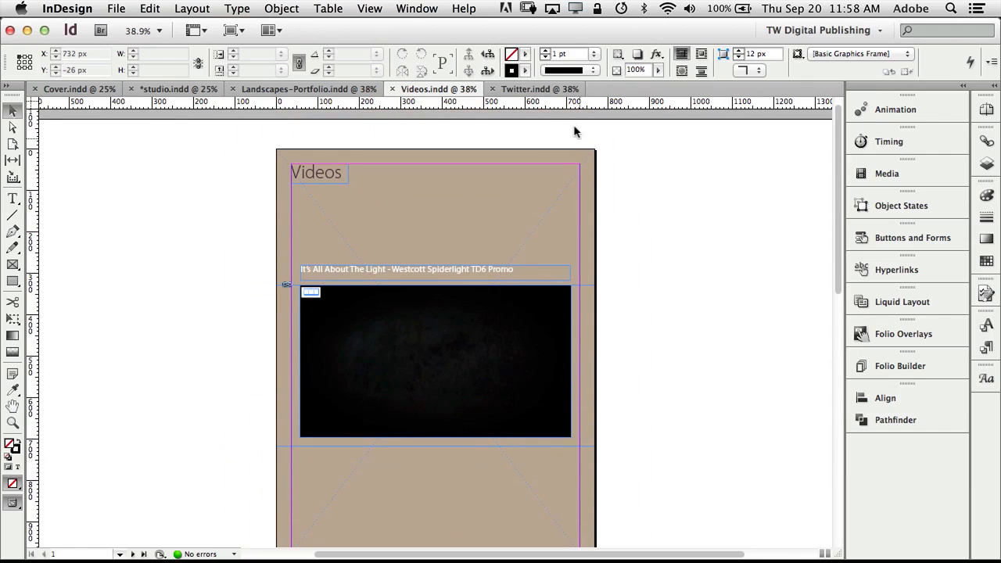
click(551, 90)
scroll(661, 206, down, 5)
scroll(662, 206, up, 5)
scroll(661, 210, up, 2)
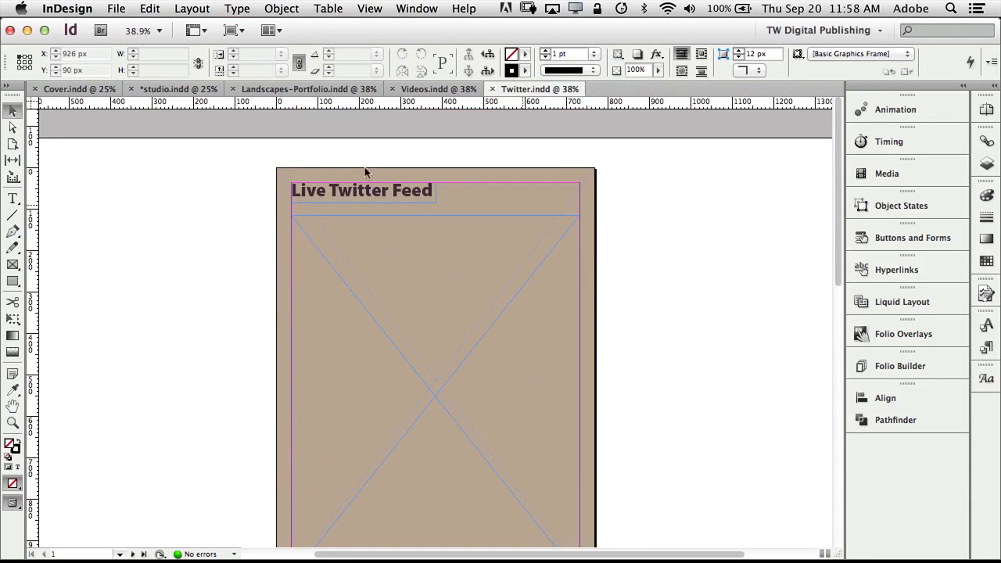
click(86, 91)
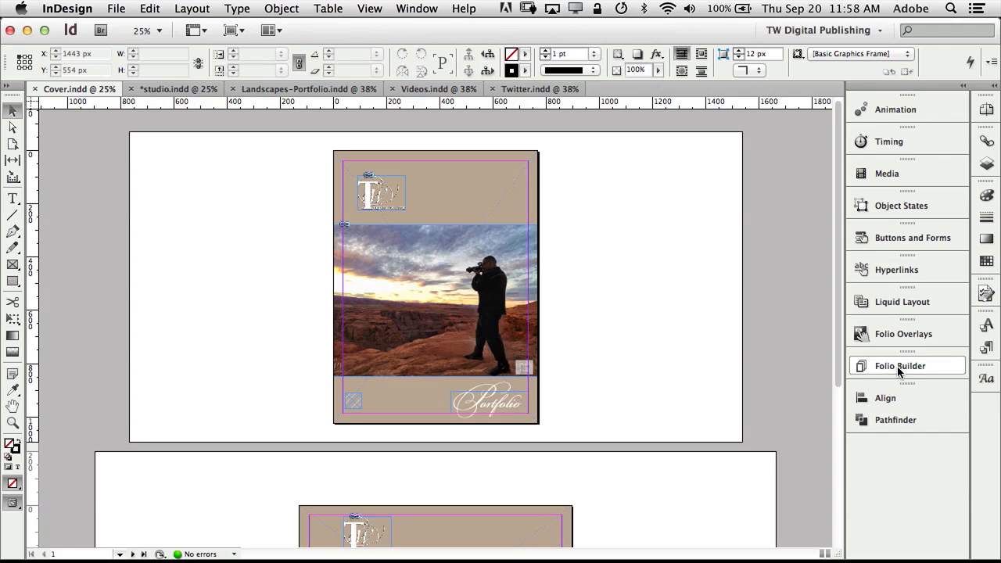
Sign out of the publishing account from the Folio Builder panel menu.
click(897, 368)
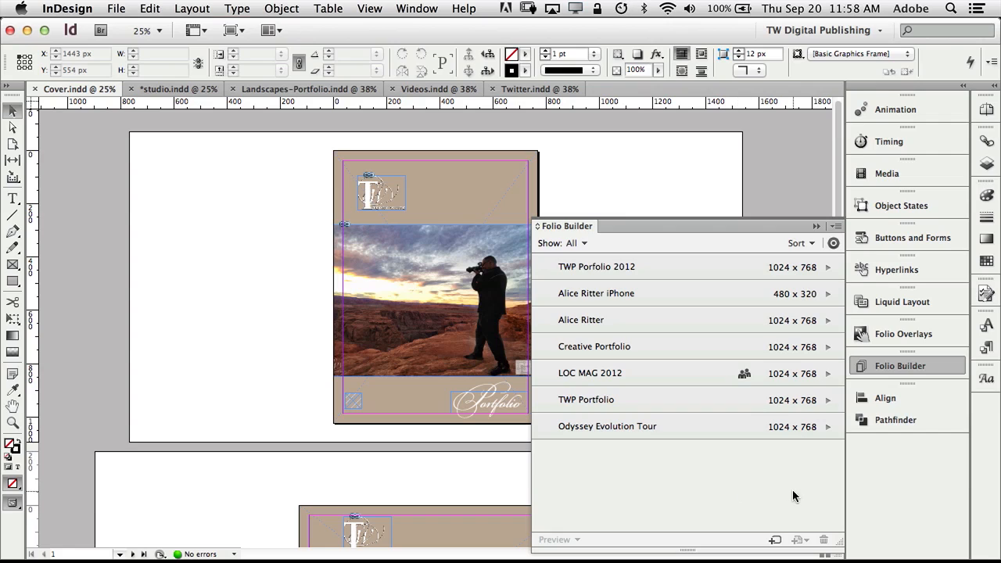
click(836, 227)
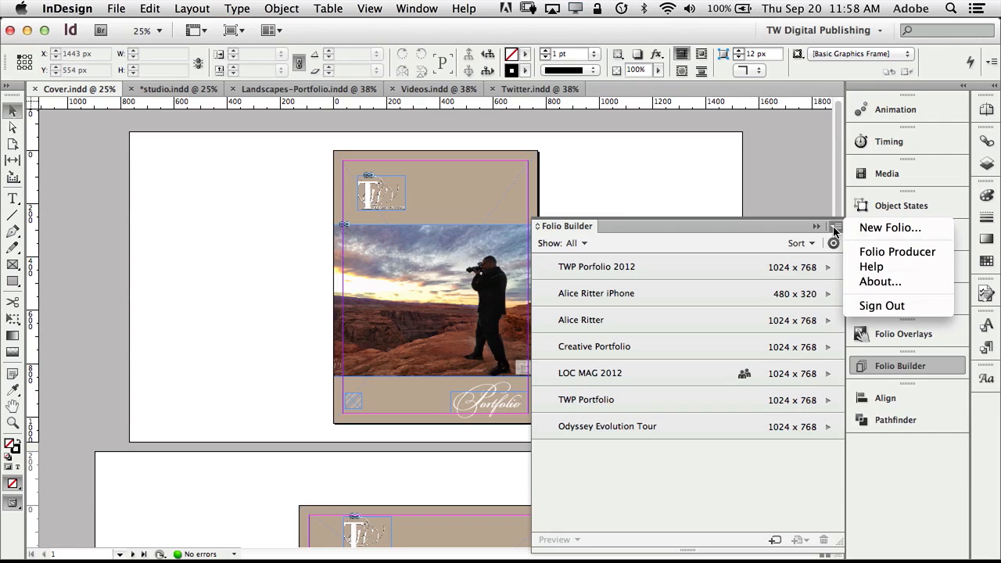
click(867, 306)
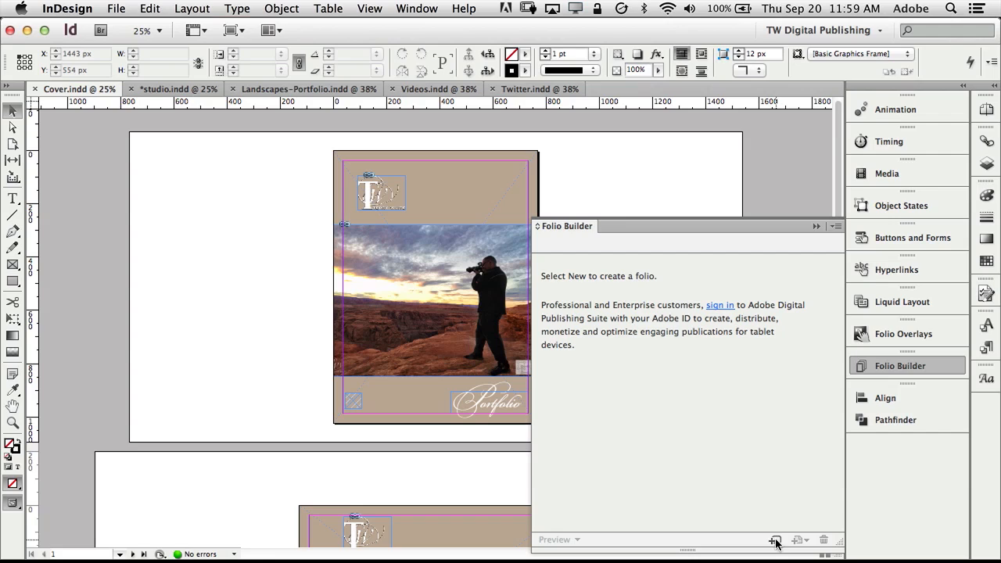
Create a 1024×768 Apple iPad folio named 'TWP Portfolio' with PDF as the default format.
click(775, 541)
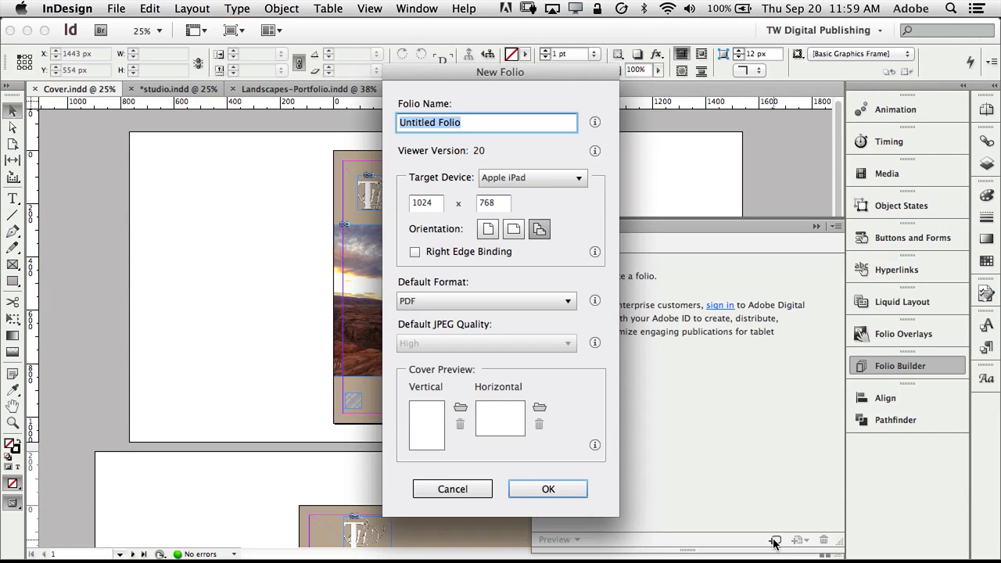
text(TW)
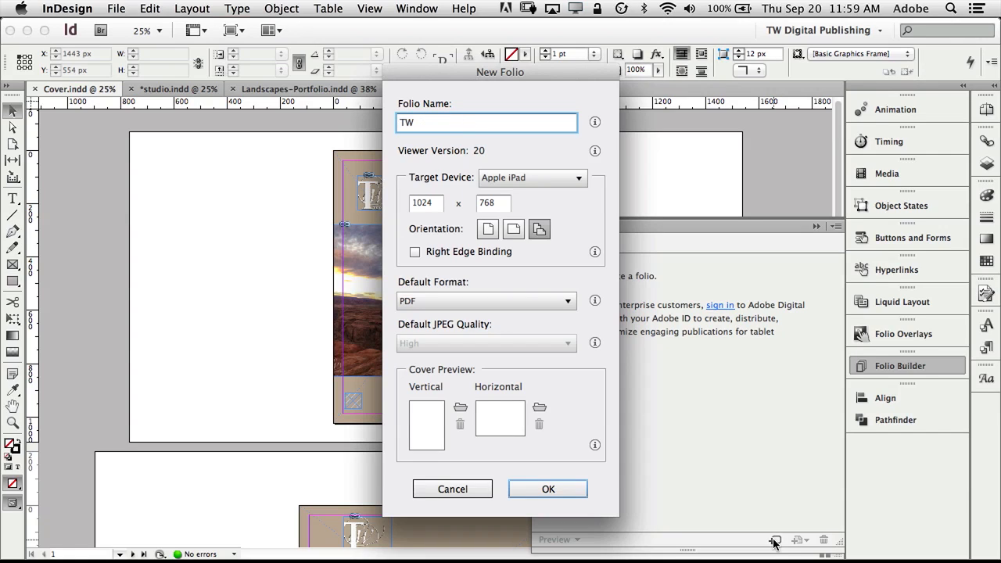
text(P Portfolio)
click(546, 306)
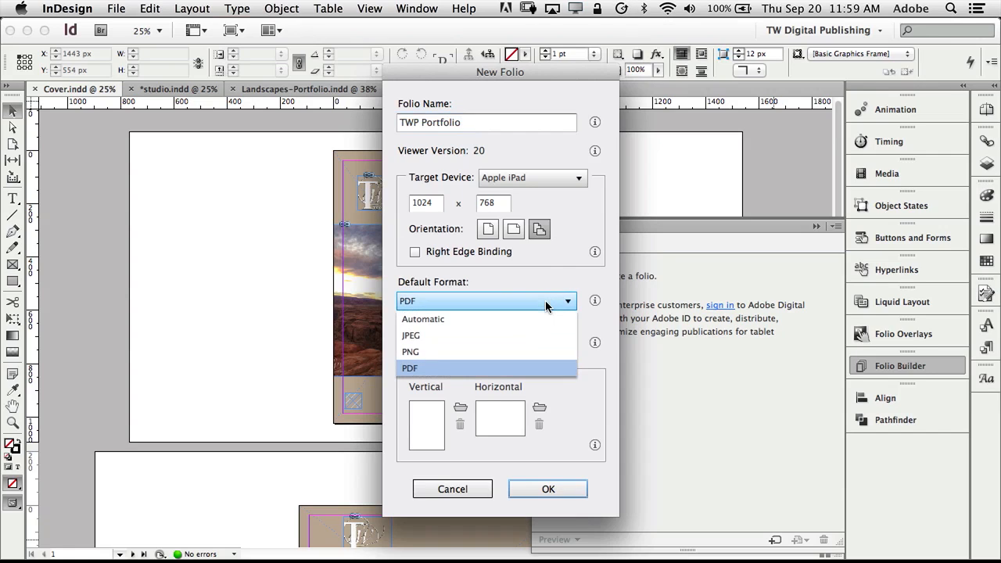
click(567, 285)
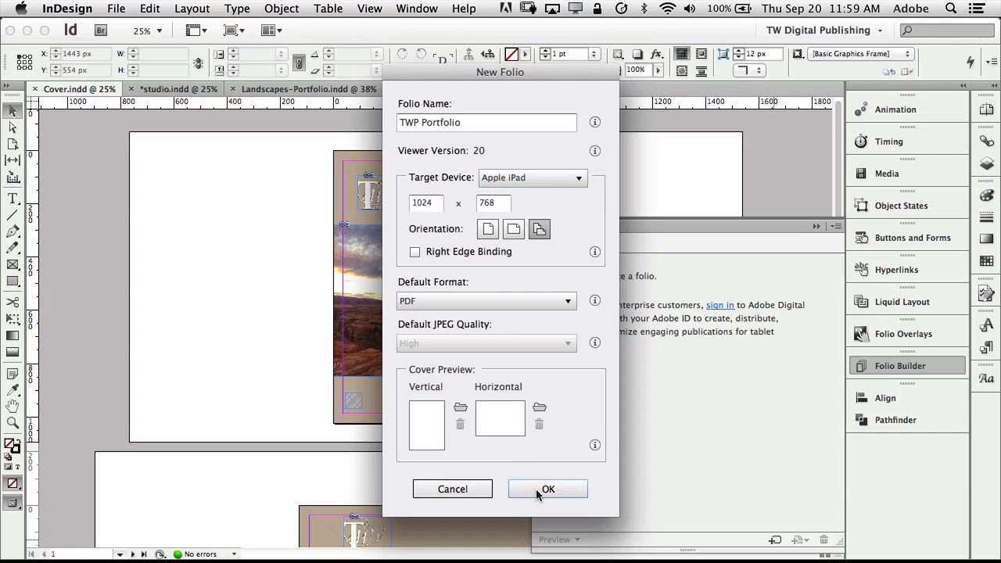
click(548, 489)
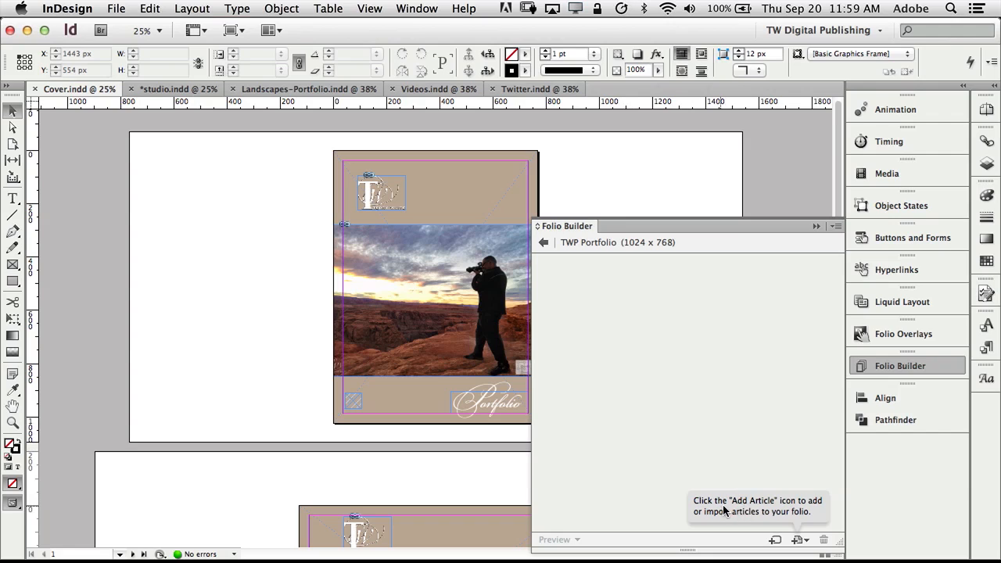
Add the open Cover.indd to the folio as article 'Cover', then bring studio.indd to the front.
click(800, 542)
click(802, 530)
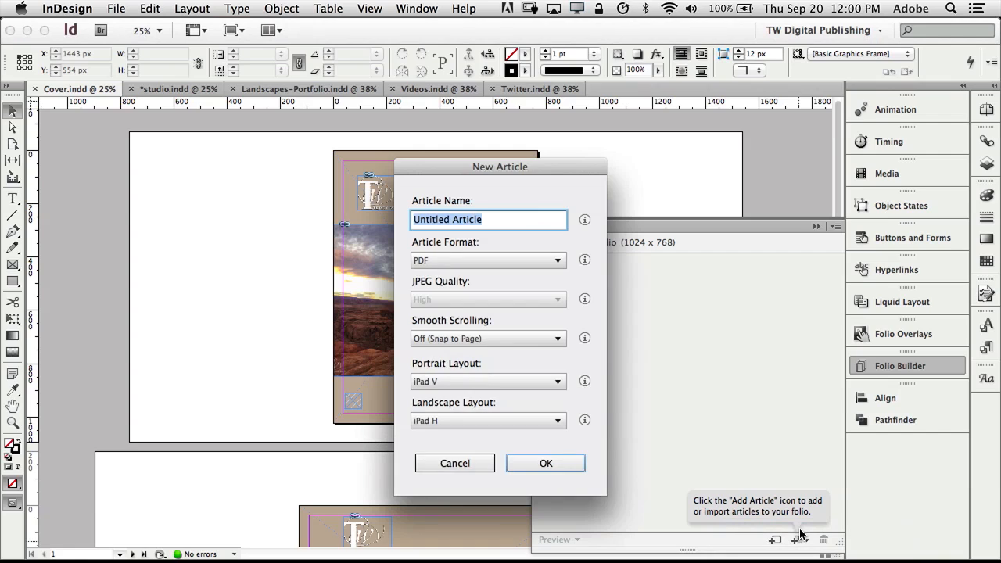
text(Cover)
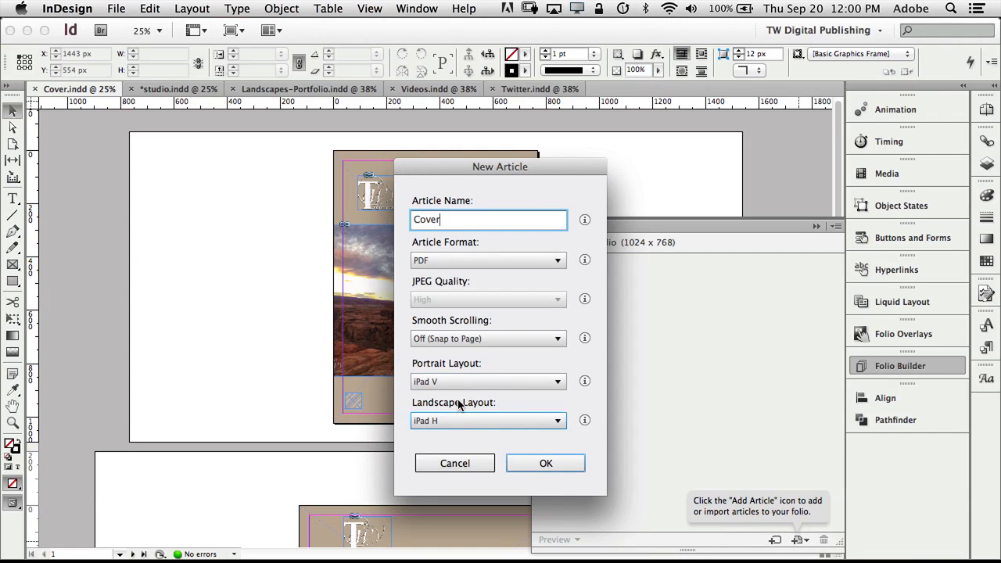
click(546, 462)
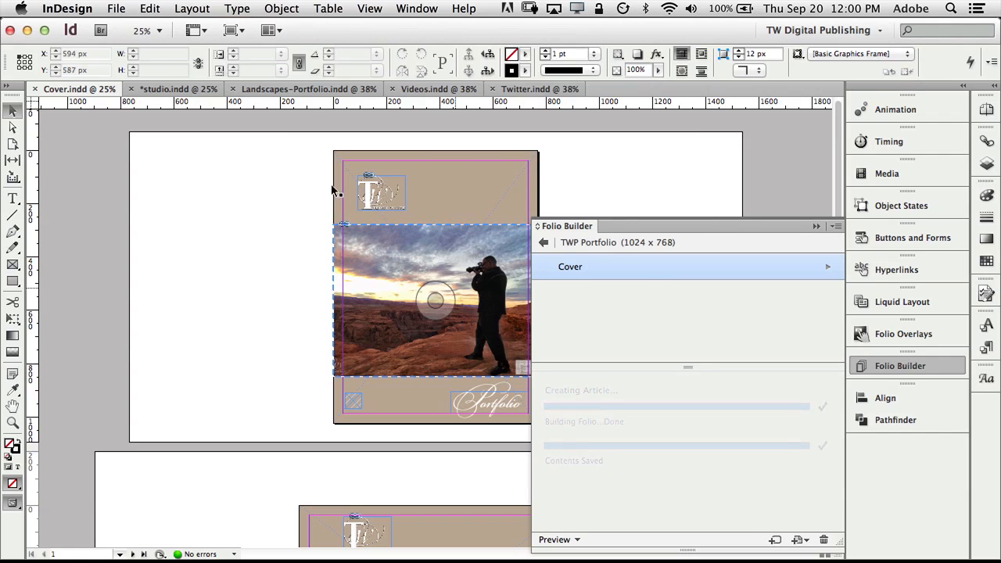
click(179, 89)
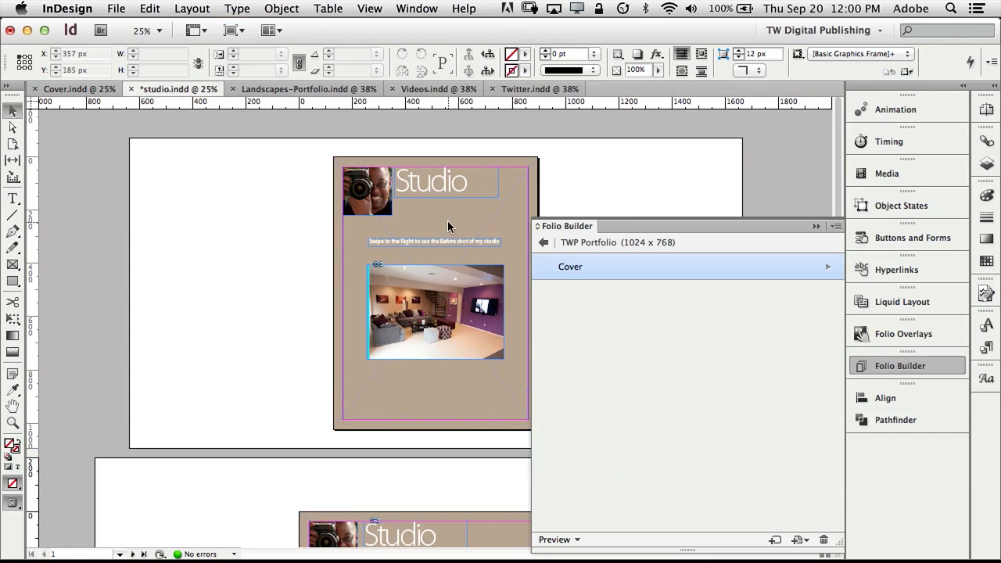
Add studio.indd to the folio as article 'Studio', saving the document when prompted.
click(800, 540)
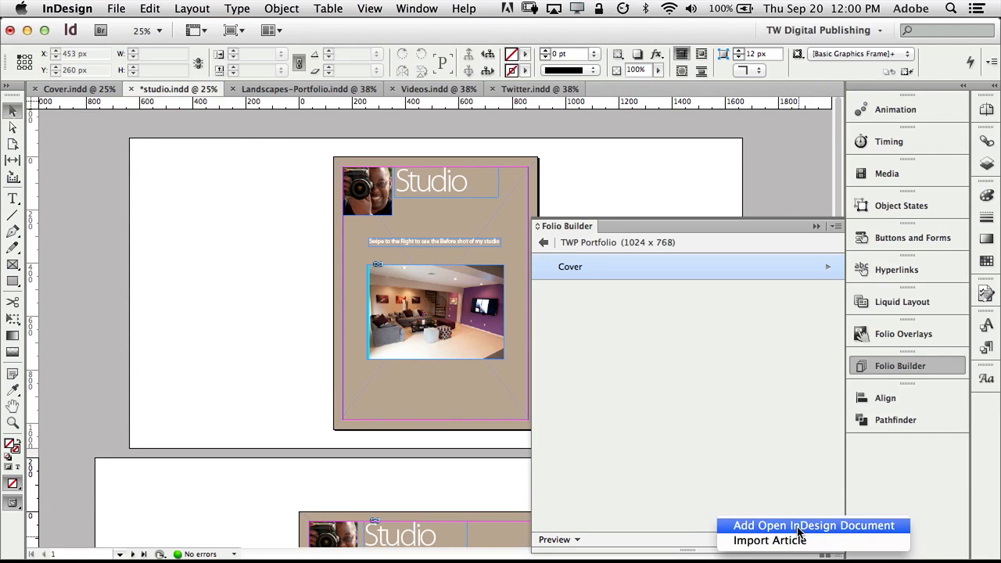
click(798, 527)
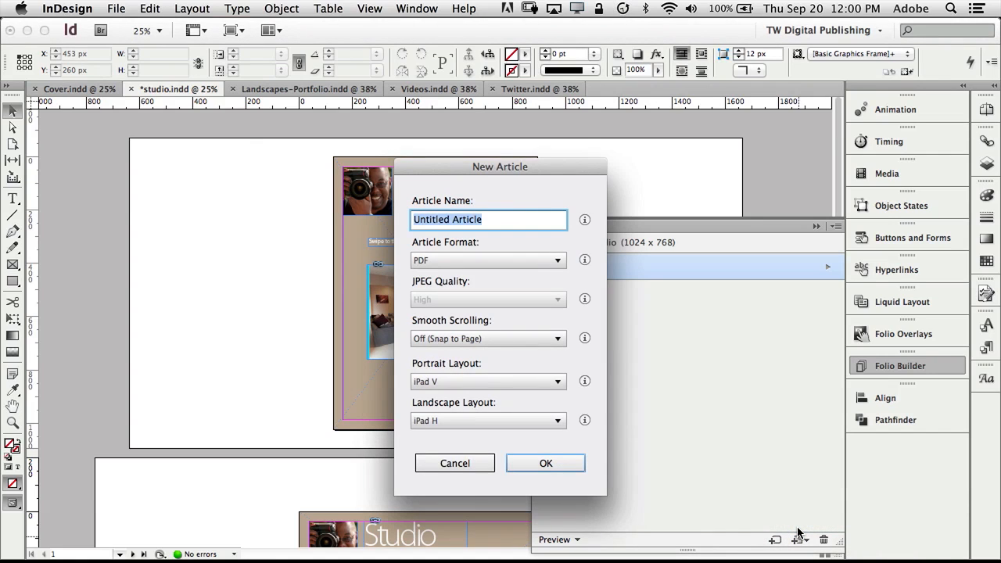
text(Studio)
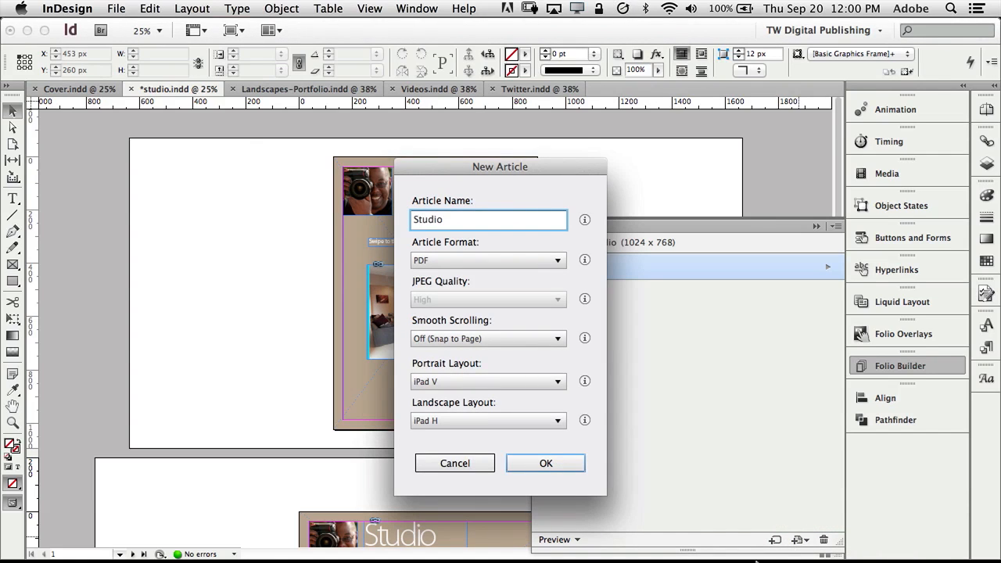
click(563, 464)
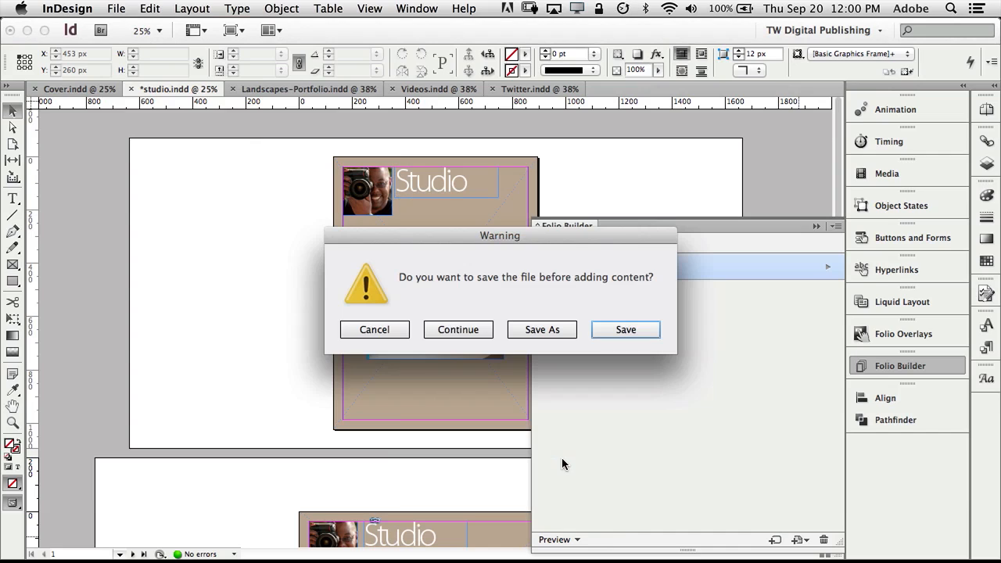
click(613, 331)
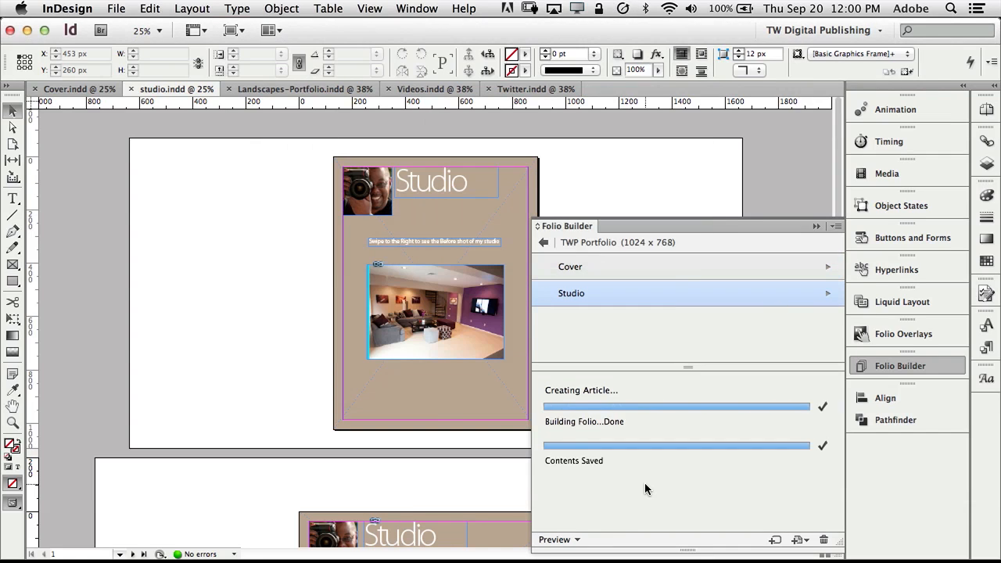
Add Landscapes-Portfolio as article 'Portfolios', then bring Videos.indd to the front.
click(286, 89)
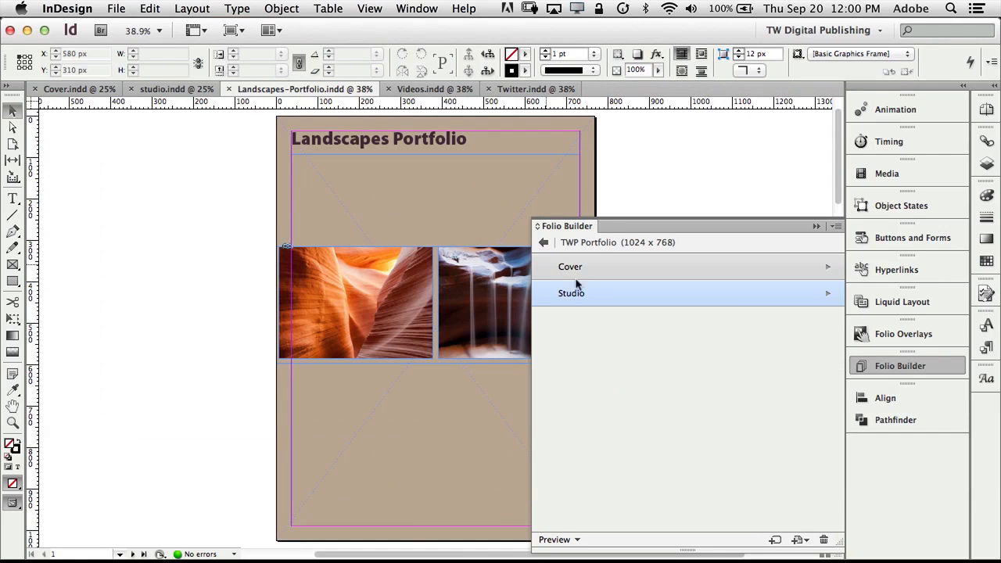
click(799, 541)
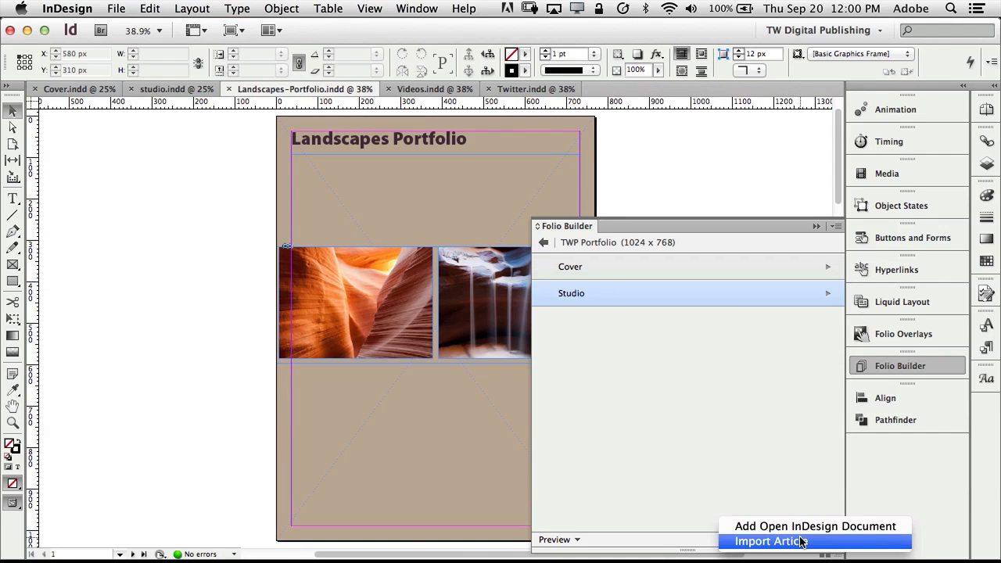
click(800, 530)
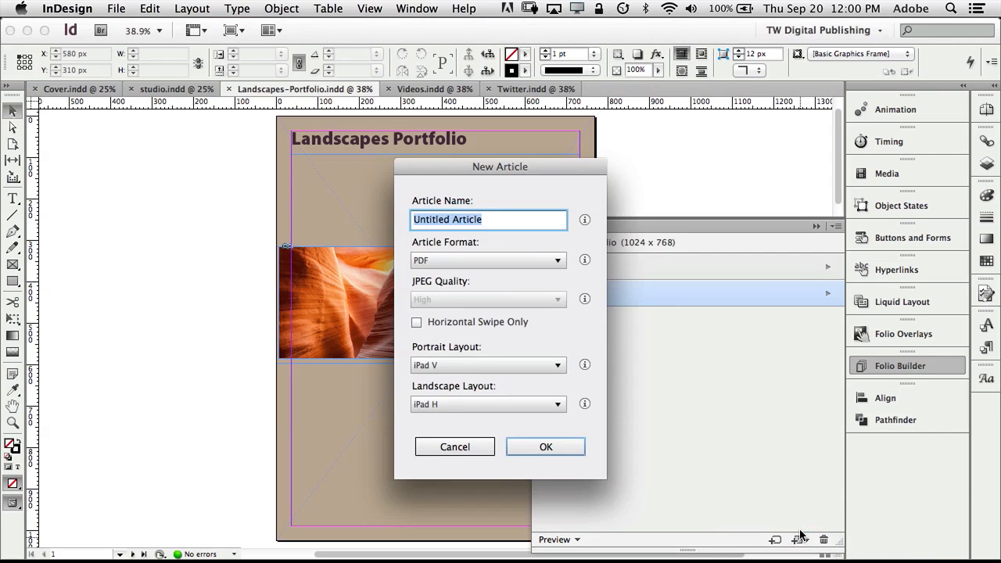
text(Portfolios)
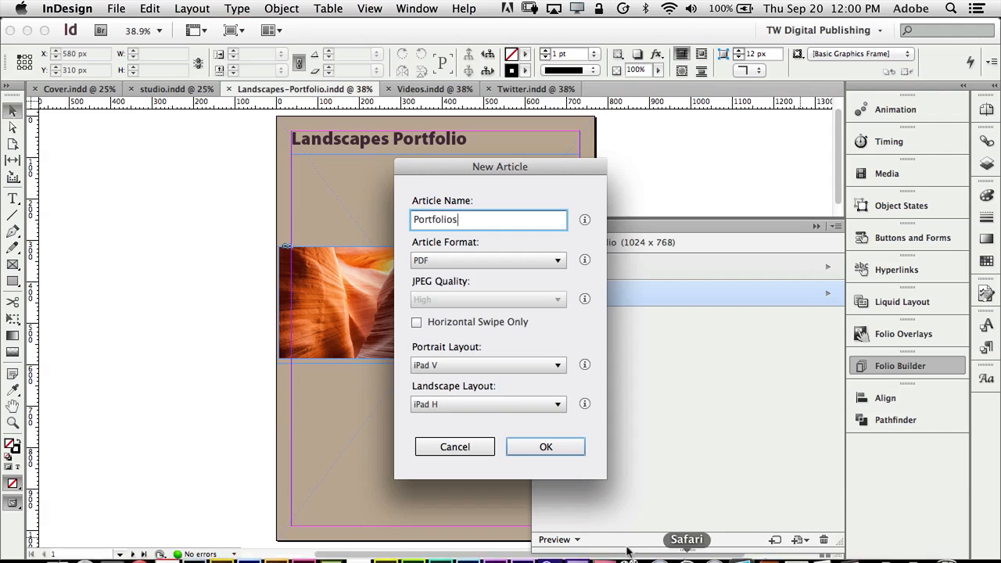
click(546, 447)
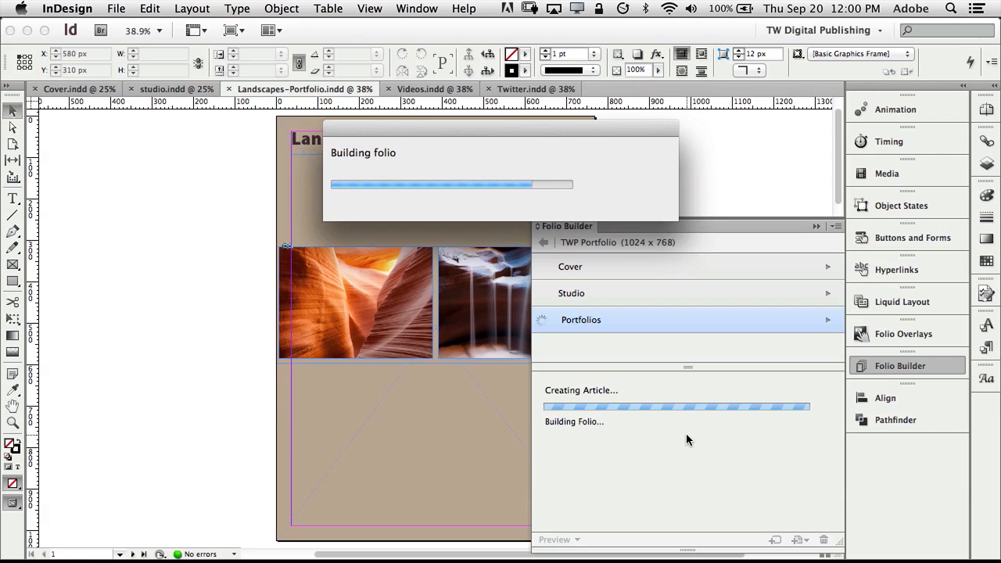
click(438, 90)
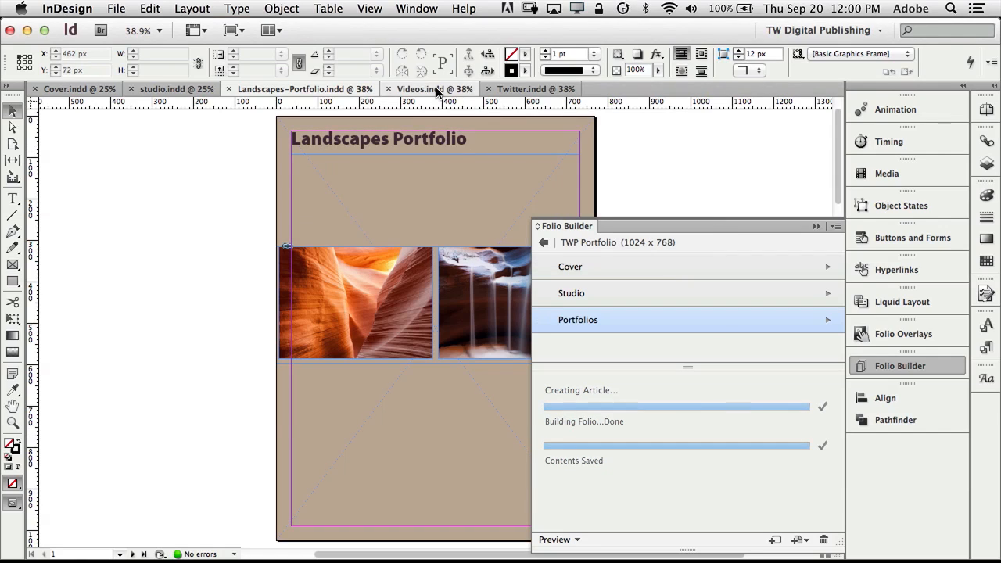
Add the open Videos.indd document to the folio as an article named Videos.
click(798, 540)
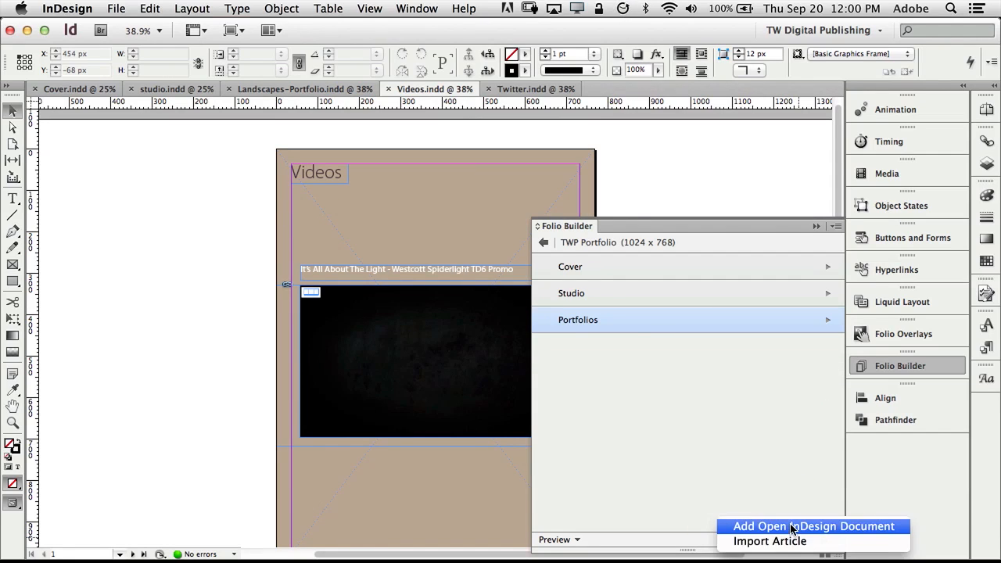
click(793, 527)
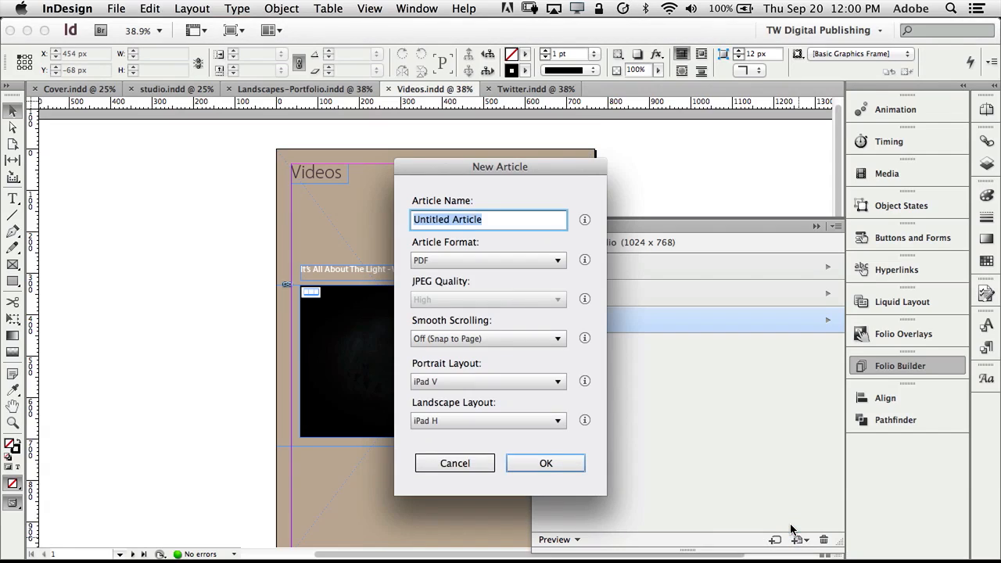
text(Videos)
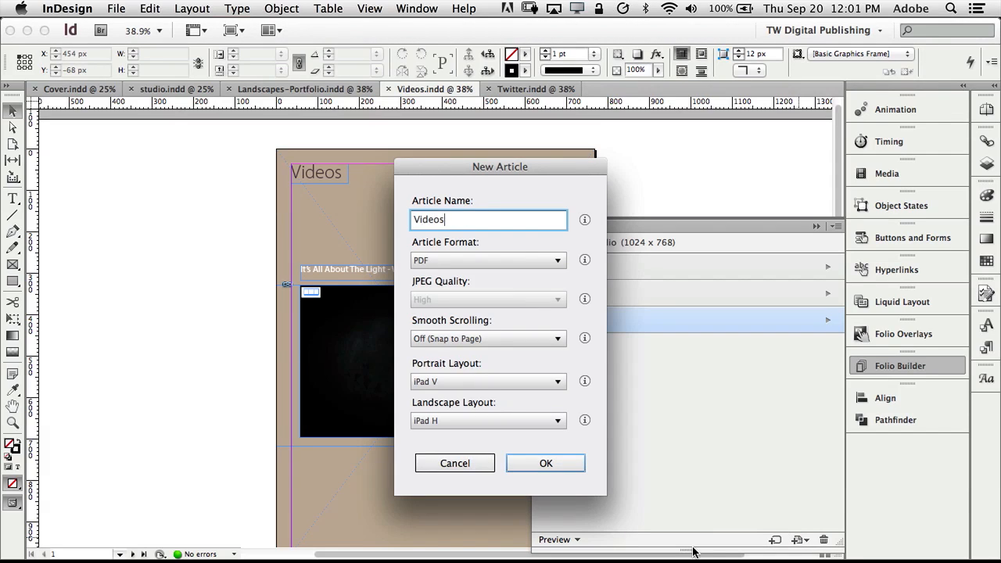
click(559, 465)
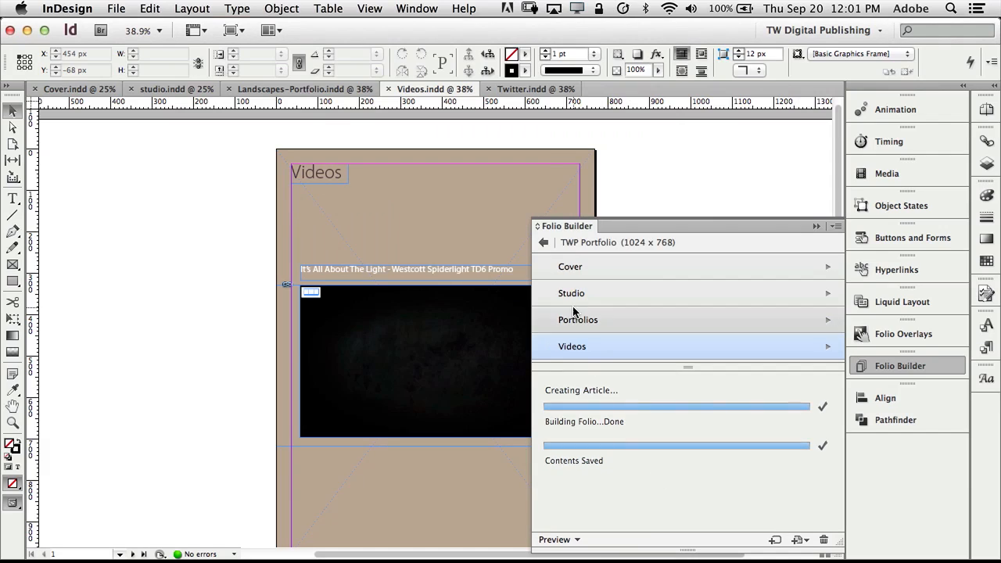
Add Twitter.indd as the Twitter Feed article, then return to the folio list.
click(535, 90)
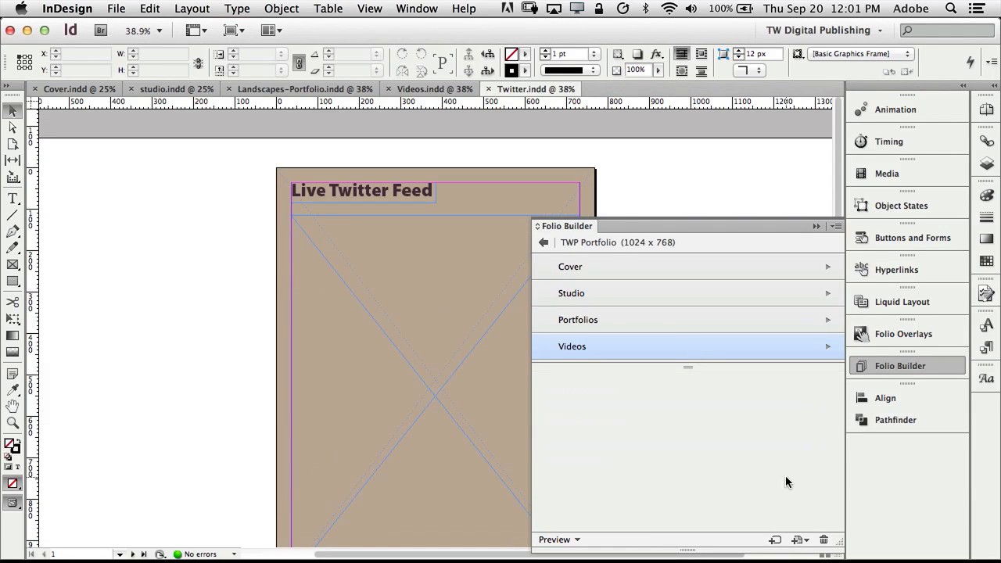
click(800, 540)
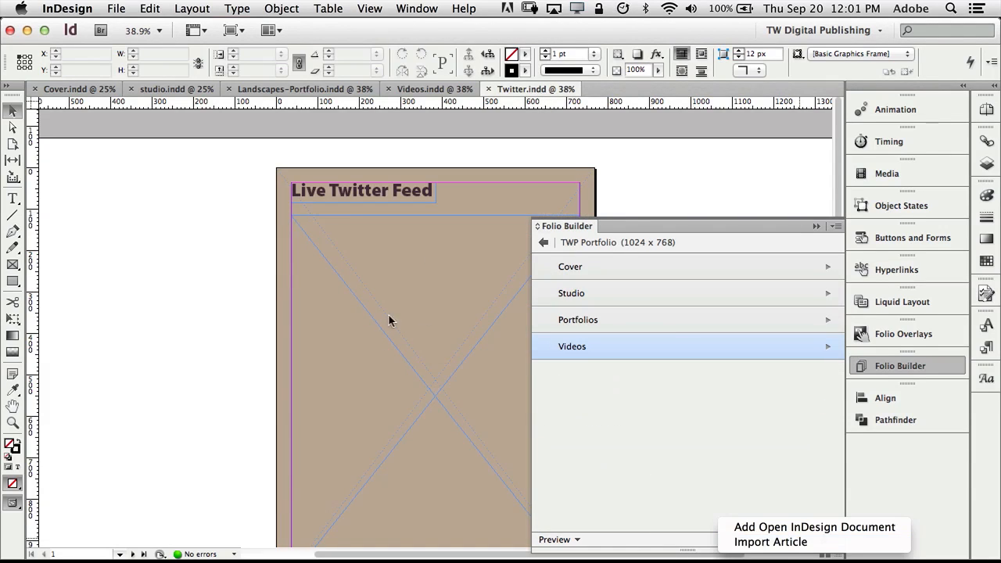
click(770, 528)
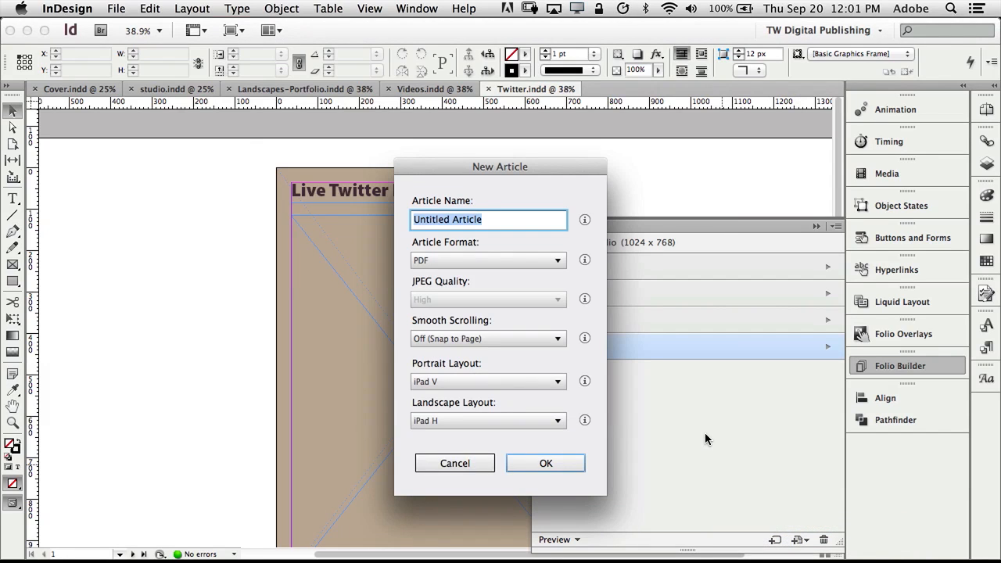
text(Twitter)
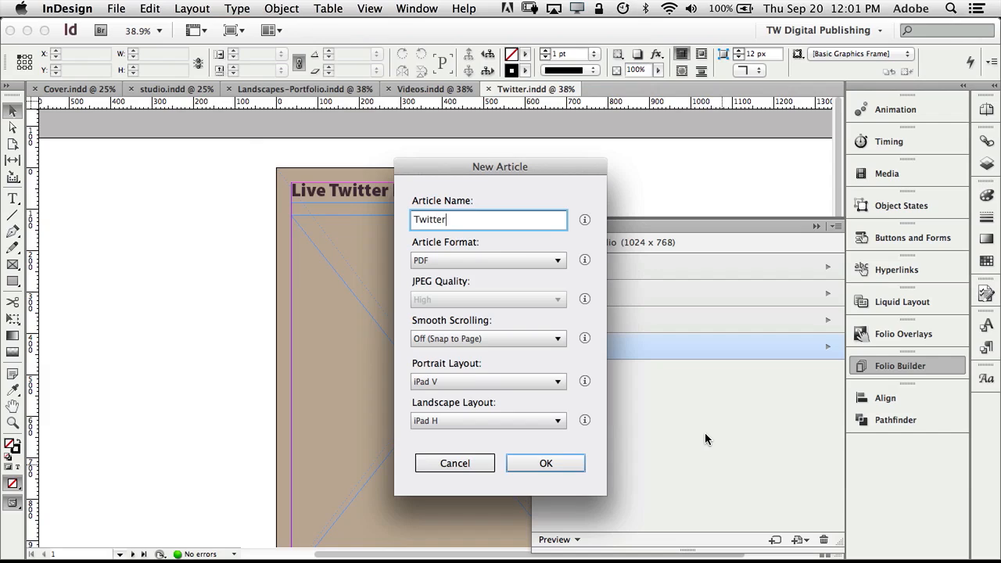
text( Feed)
click(565, 464)
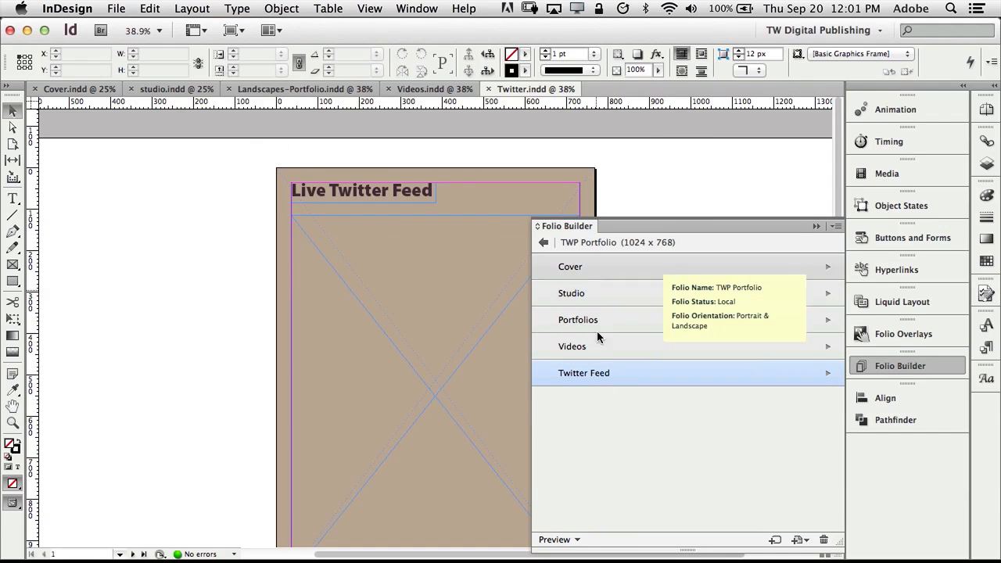
click(544, 244)
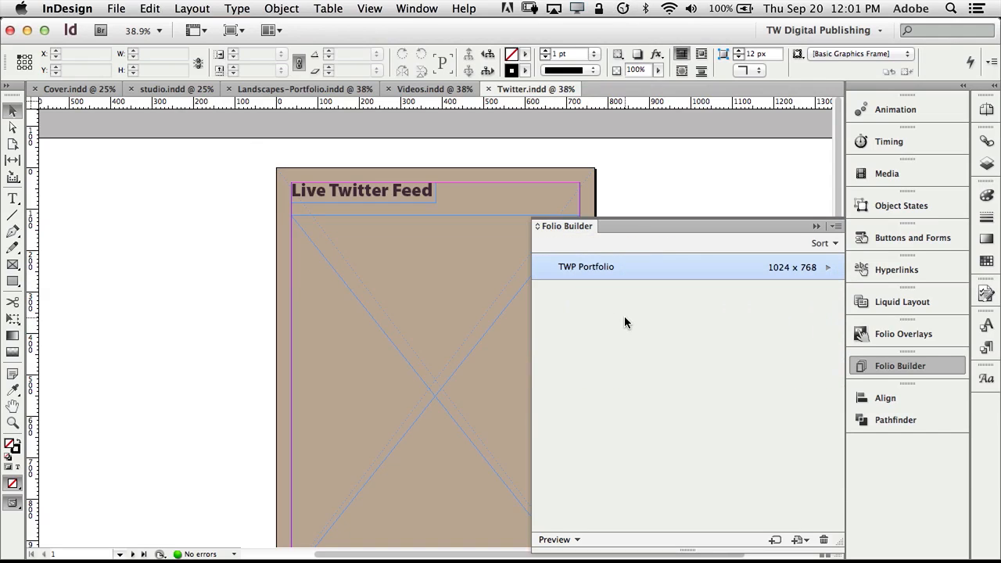
Choose Create App from the Folio Builder panel menu to launch DPS App Builder.
mouse_move(672, 277)
click(835, 227)
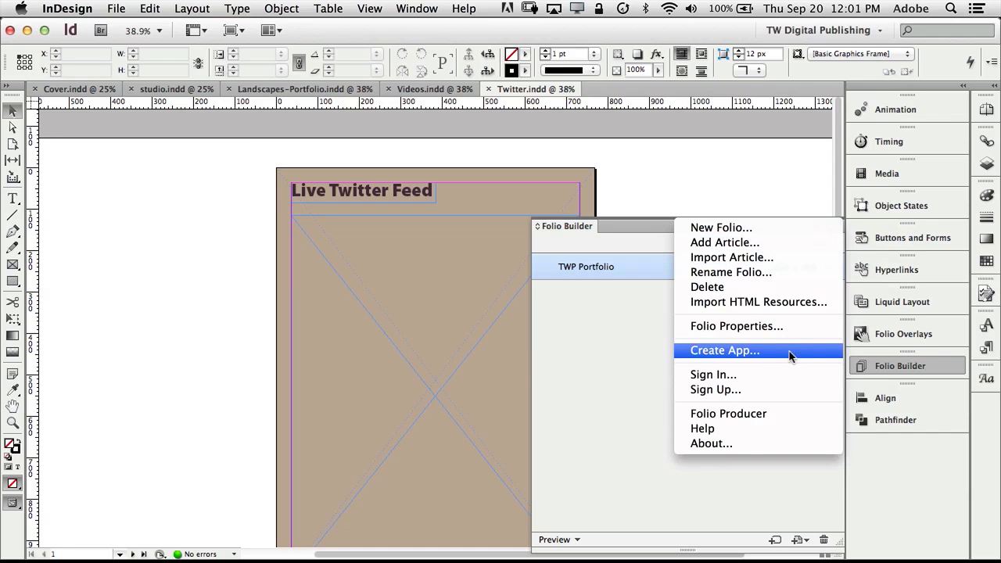
click(738, 353)
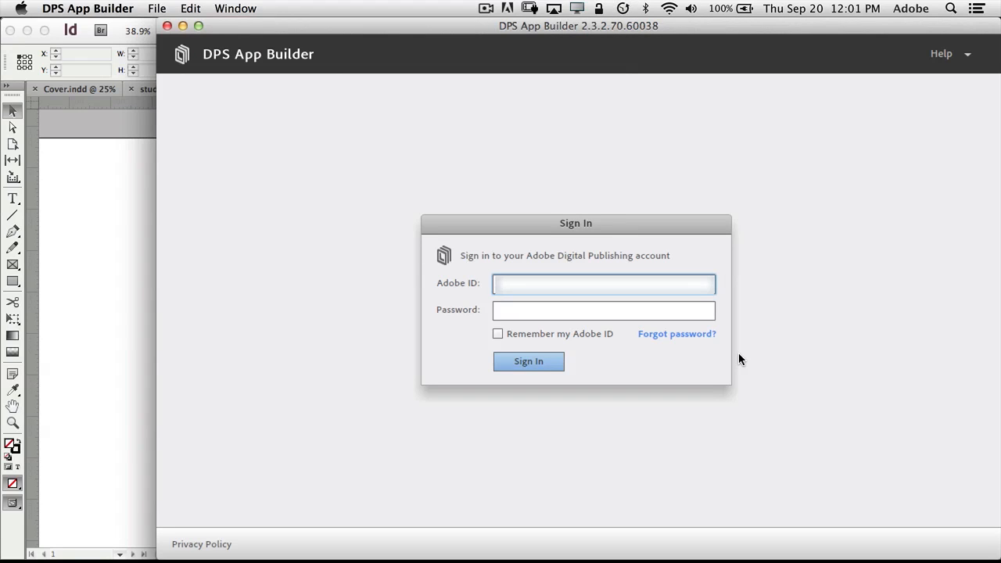
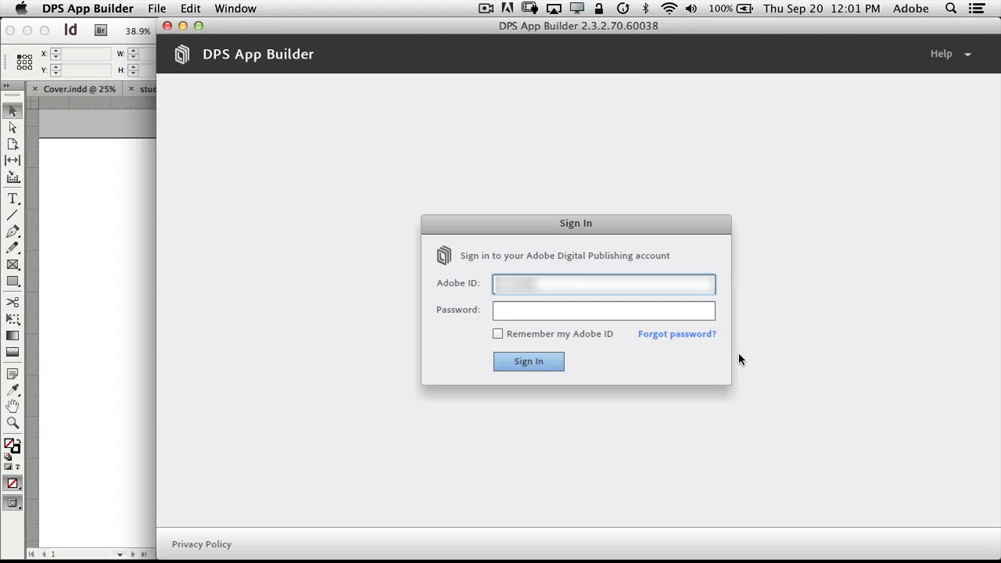
Enter the Adobe ID e-mail and account password, and tick Remember my Adobe ID.
key(Tab)
text(••)
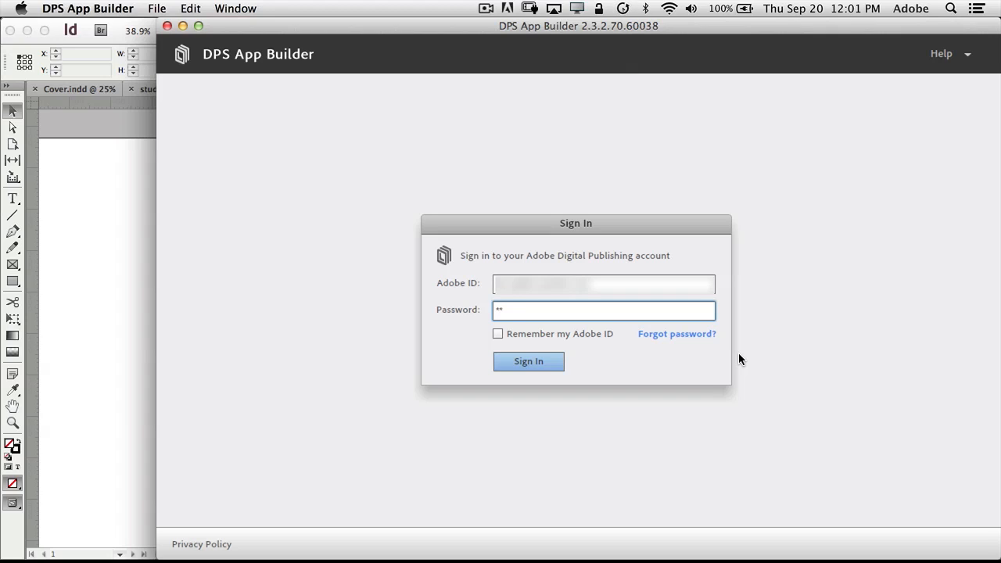
text(•••••••)
click(498, 334)
Sign in to DPS App Builder and continue past the Welcome requirements page.
click(532, 365)
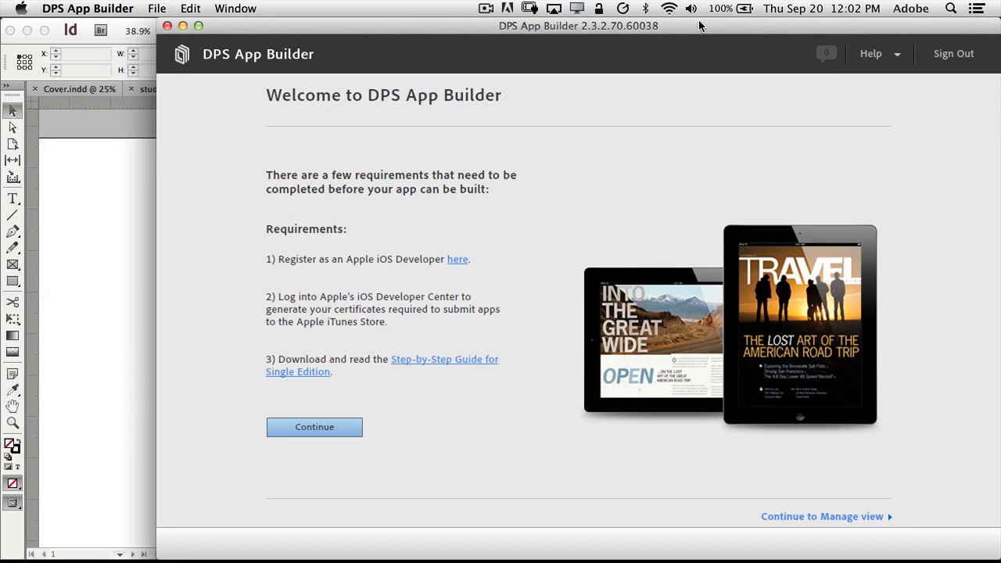
drag(702, 27, 638, 27)
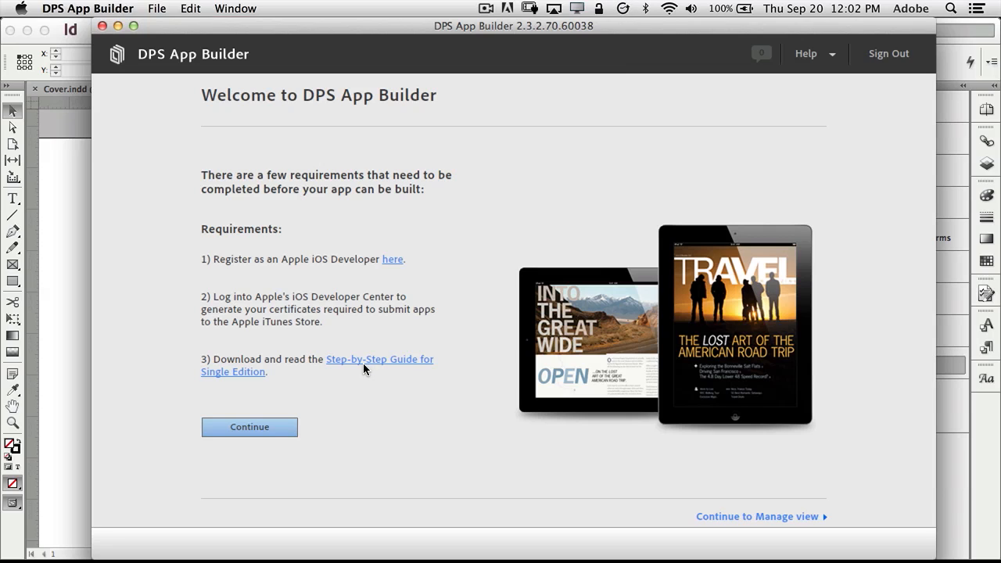
click(270, 429)
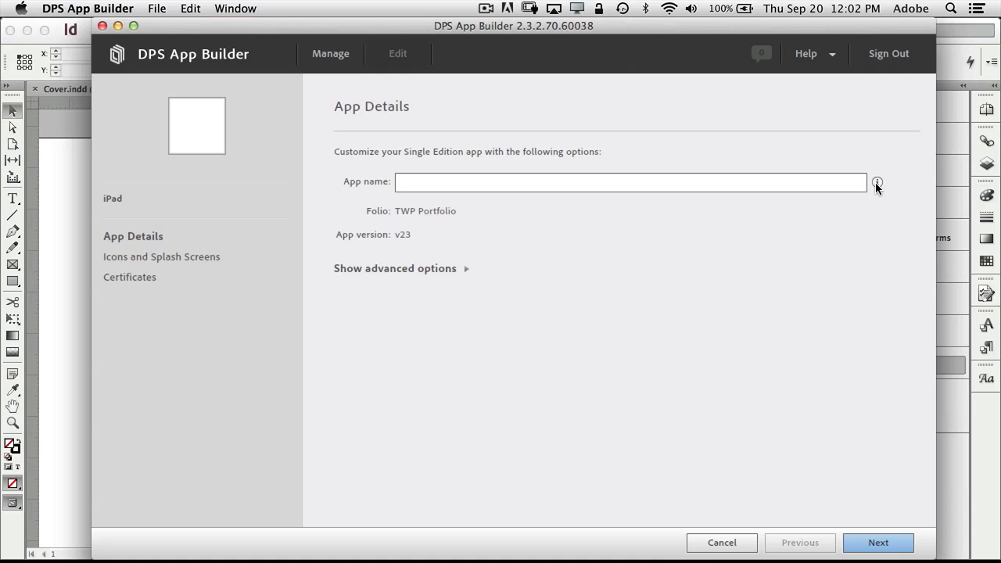
Enter 'TWP Portfolio' as the app name.
mouse_move(877, 182)
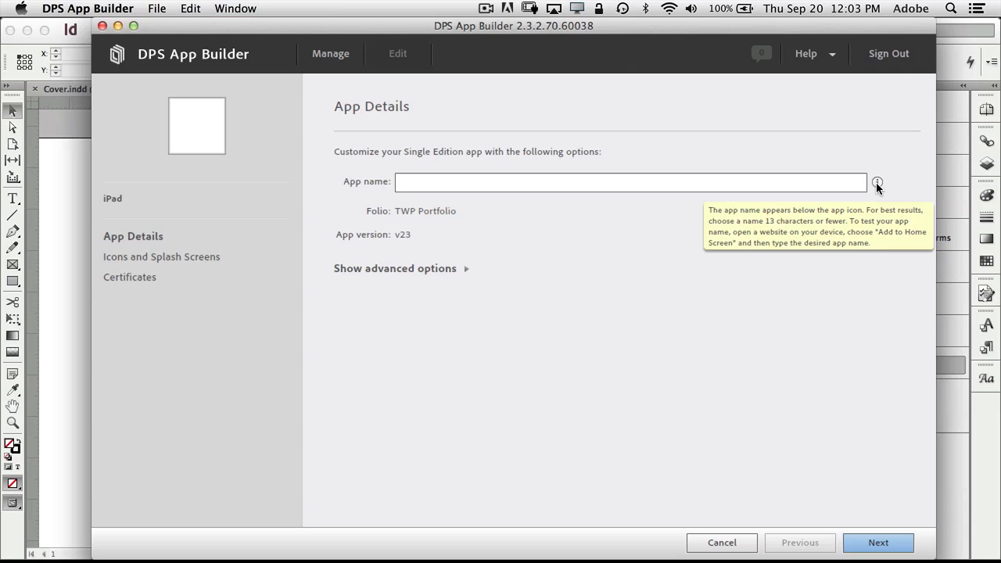
click(818, 182)
text(TWP P)
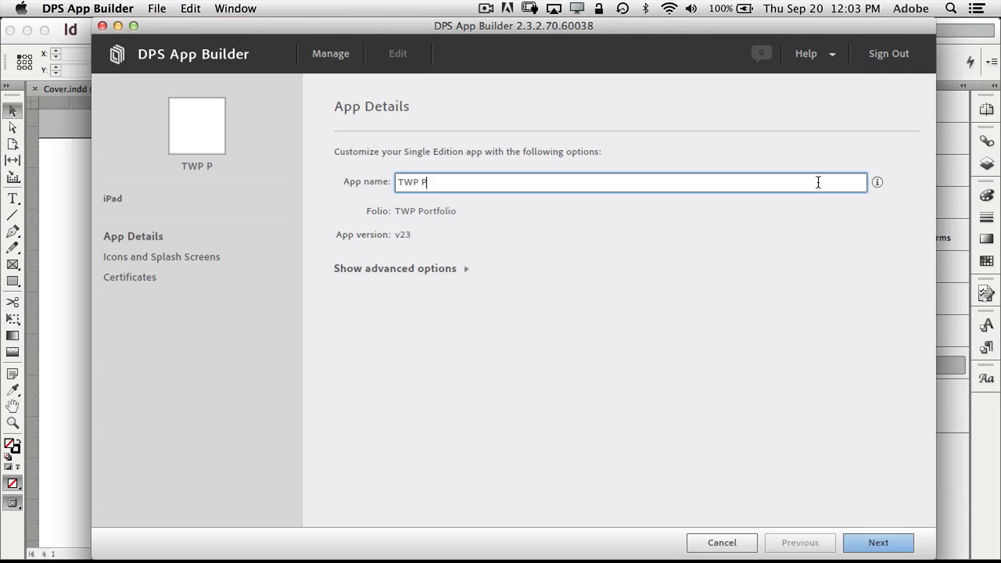
text(ortfolio)
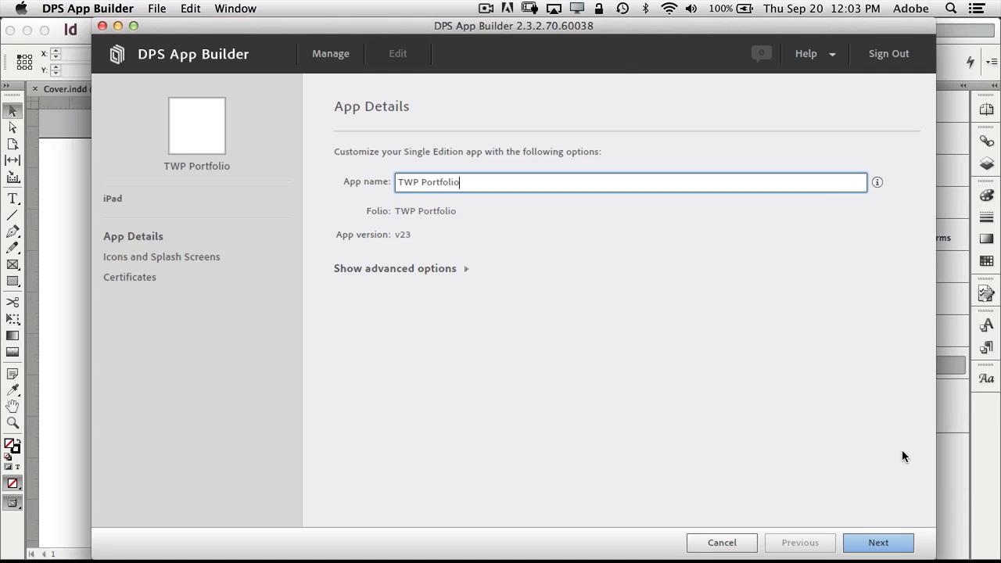
Fill all six iPad SD icon and splash screen fields with the SD folder PNG images.
click(890, 542)
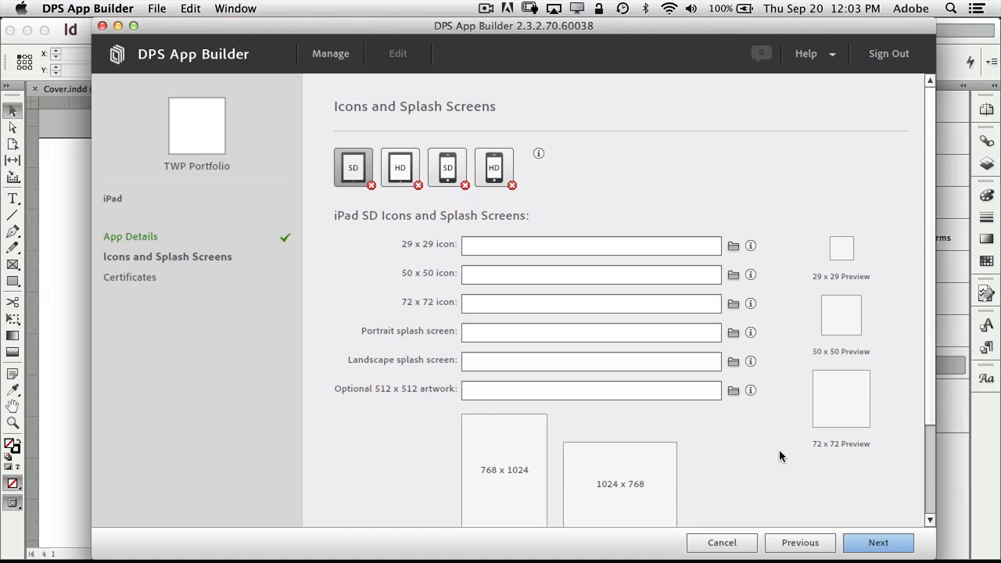
mouse_move(567, 543)
click(47, 540)
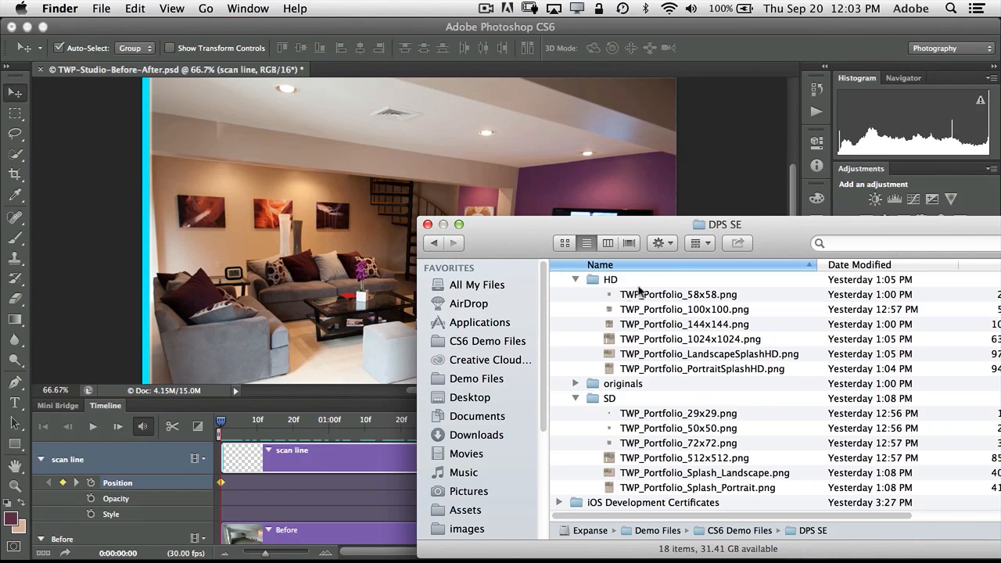
drag(804, 227, 1, 283)
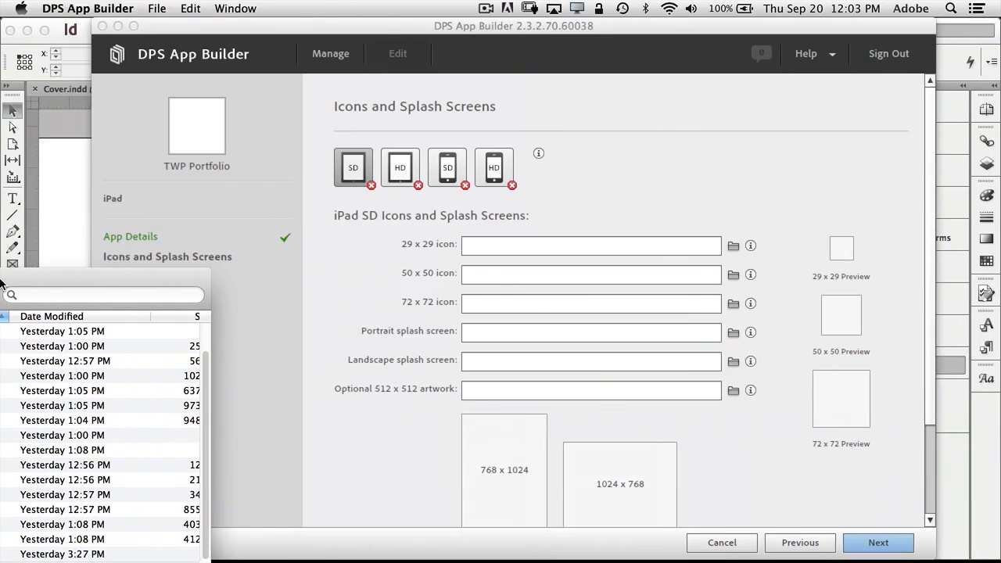
drag(2, 283, 870, 246)
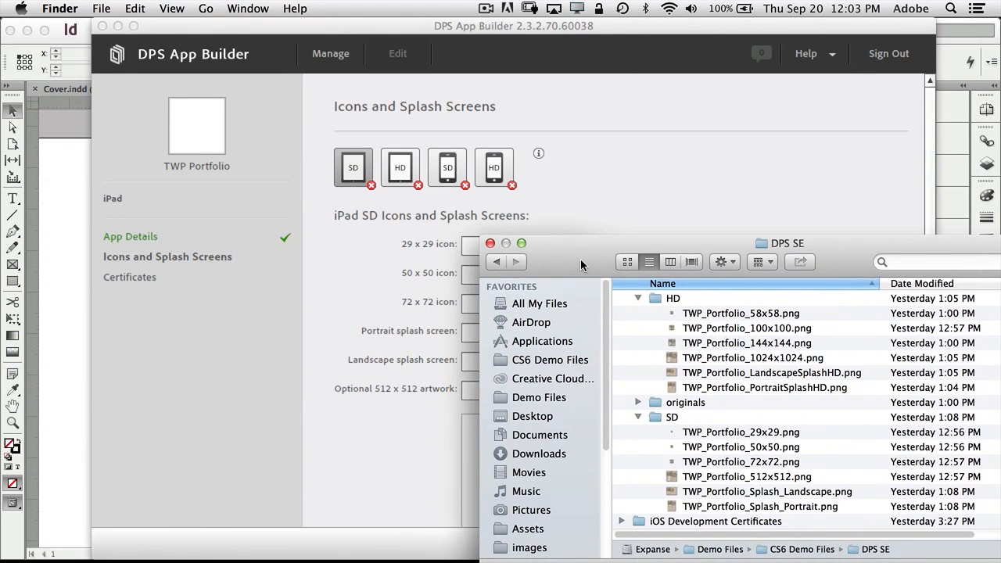
drag(564, 269, 704, 137)
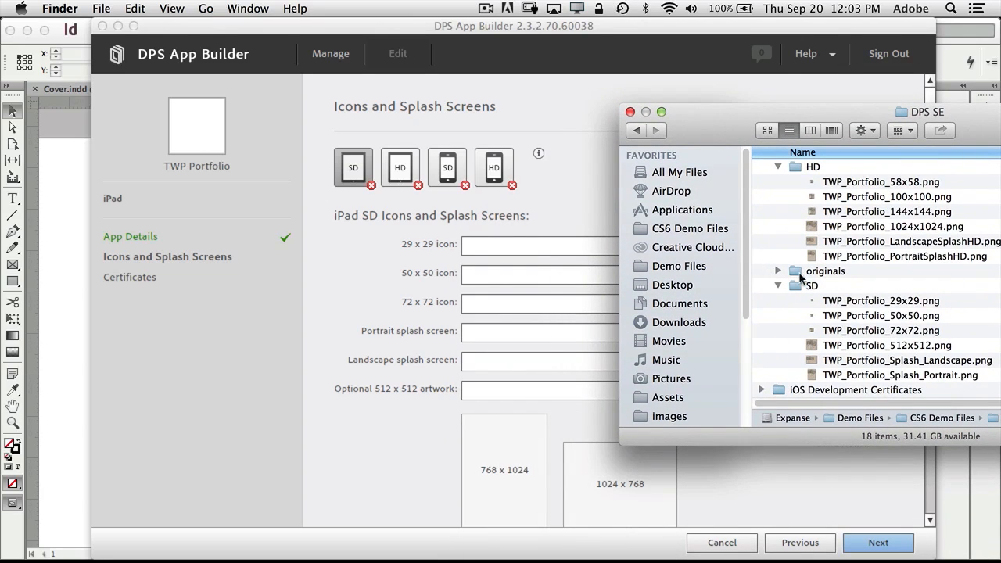
click(827, 305)
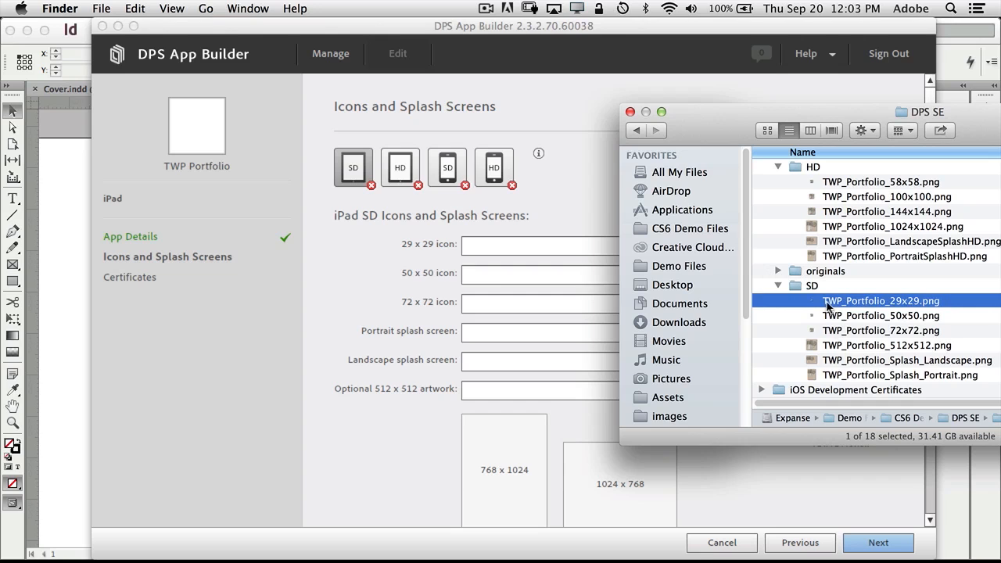
shift+click(858, 377)
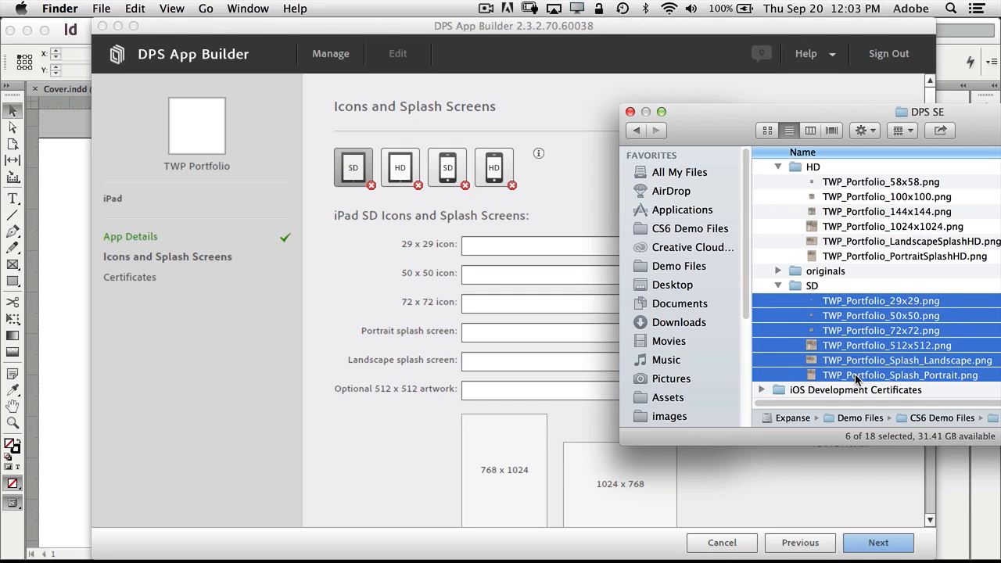
drag(857, 378, 509, 375)
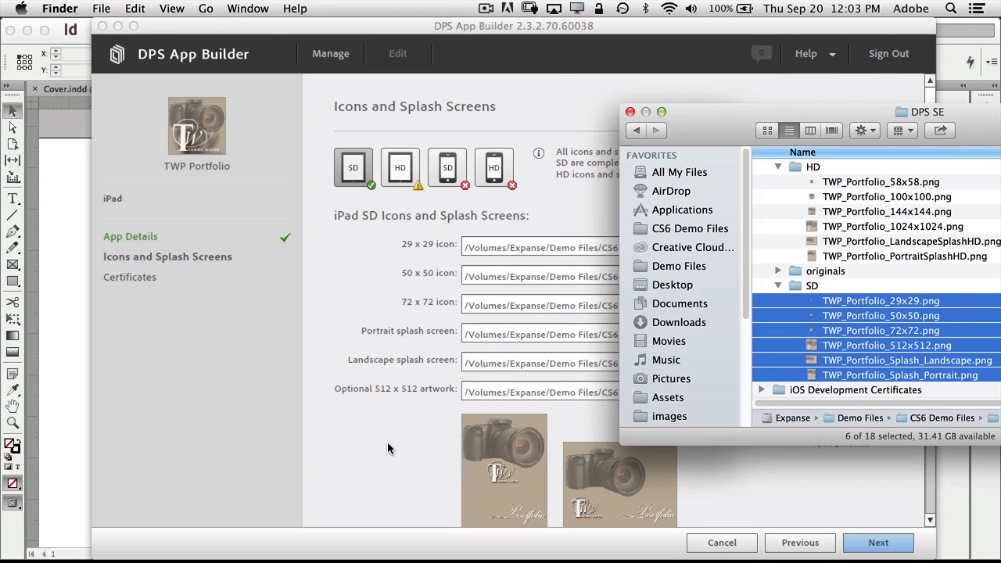
click(388, 442)
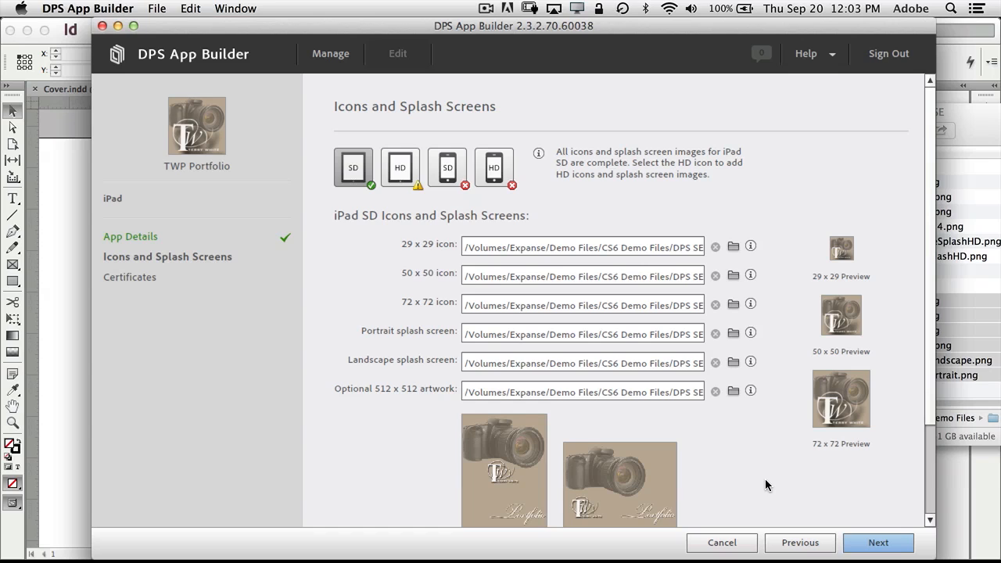
Fill the six iPad HD icon and splash fields with the HD PNGs, from TWP_Portfolio_58x58.png onward.
click(397, 170)
click(989, 130)
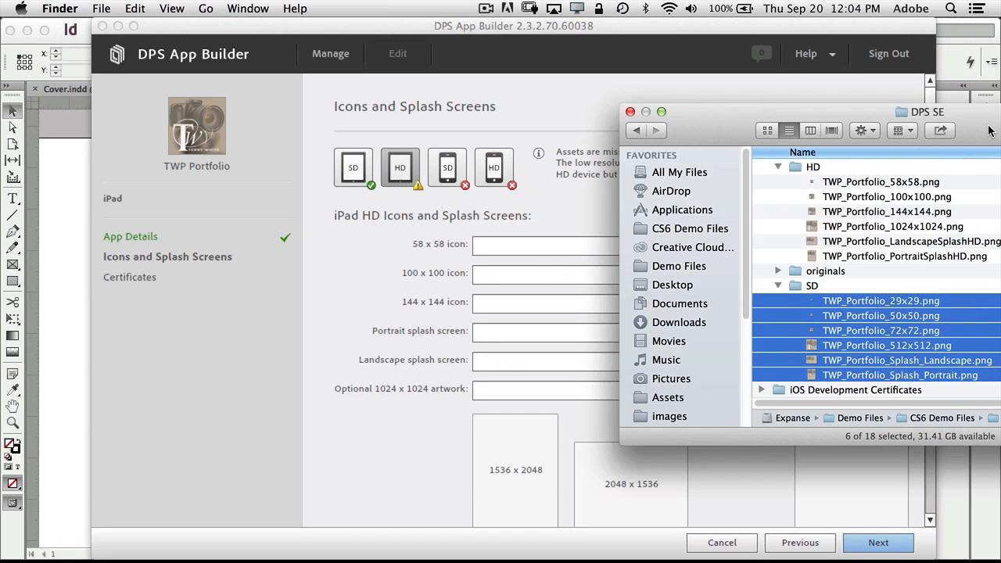
click(856, 184)
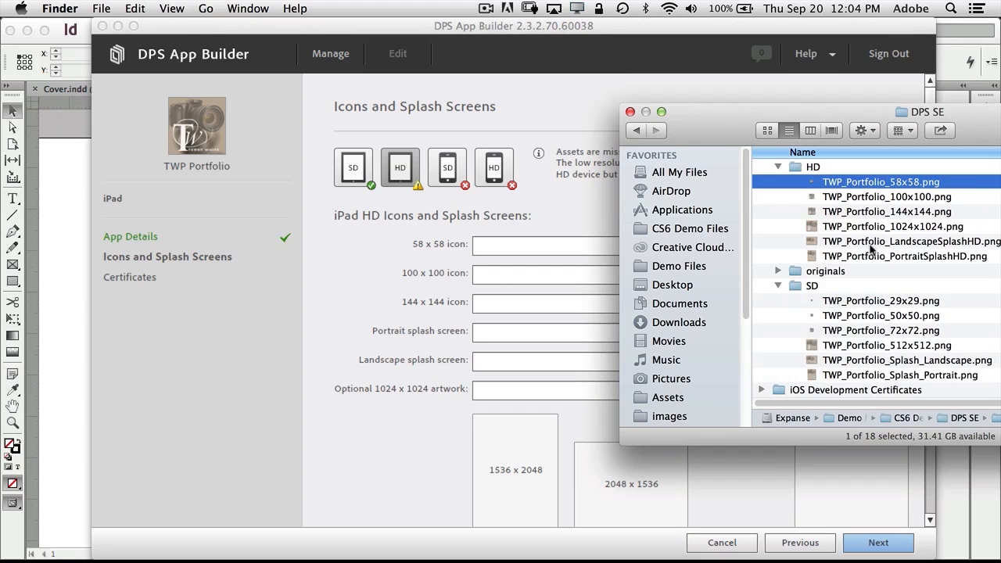
shift+click(874, 256)
drag(873, 256, 487, 320)
click(330, 317)
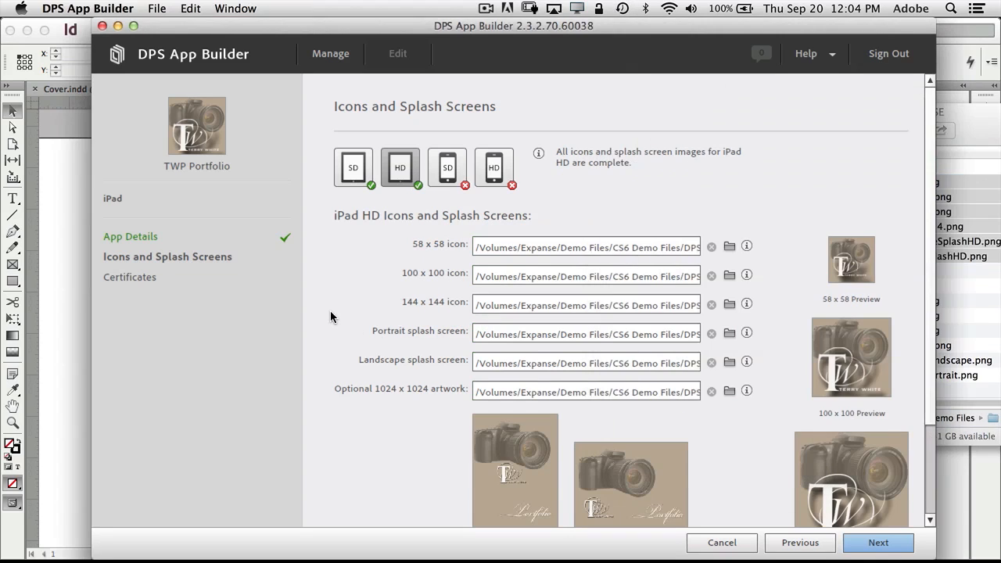
Set the Portfolio developer and distribution .mobileprovision files under Certificates, then advance to the final page.
mouse_move(890, 503)
click(890, 541)
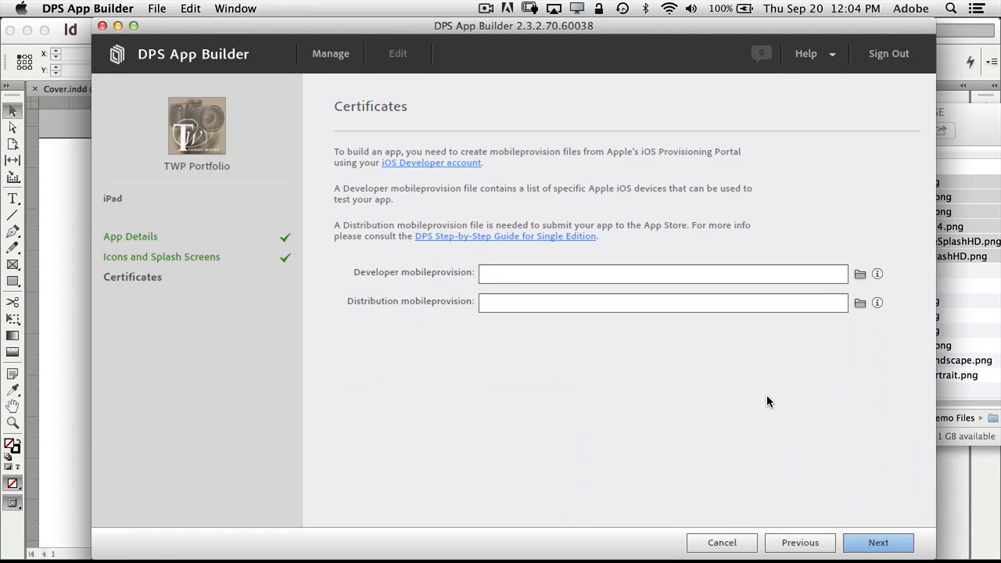
drag(747, 37, 659, 35)
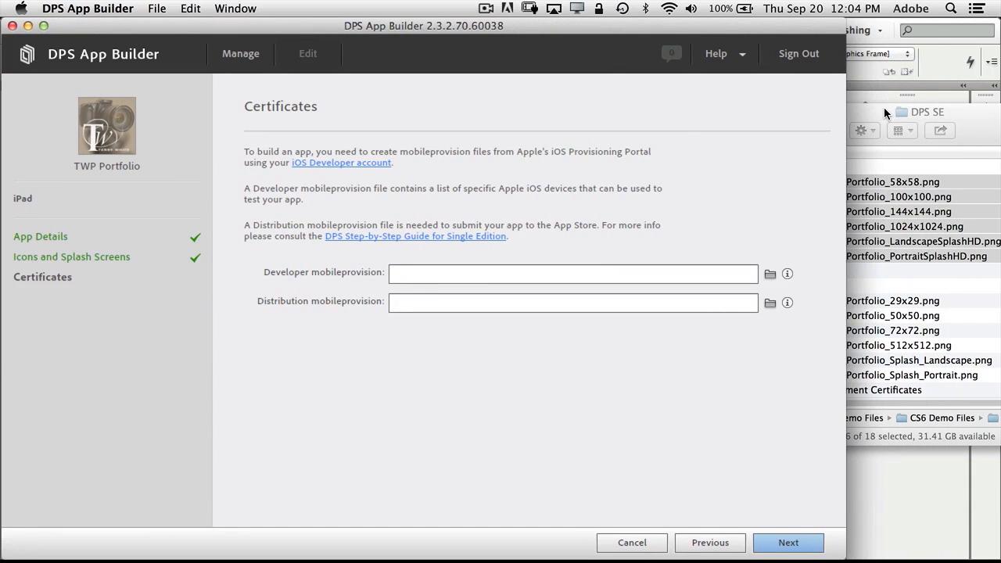
click(884, 116)
scroll(867, 227, down, 1)
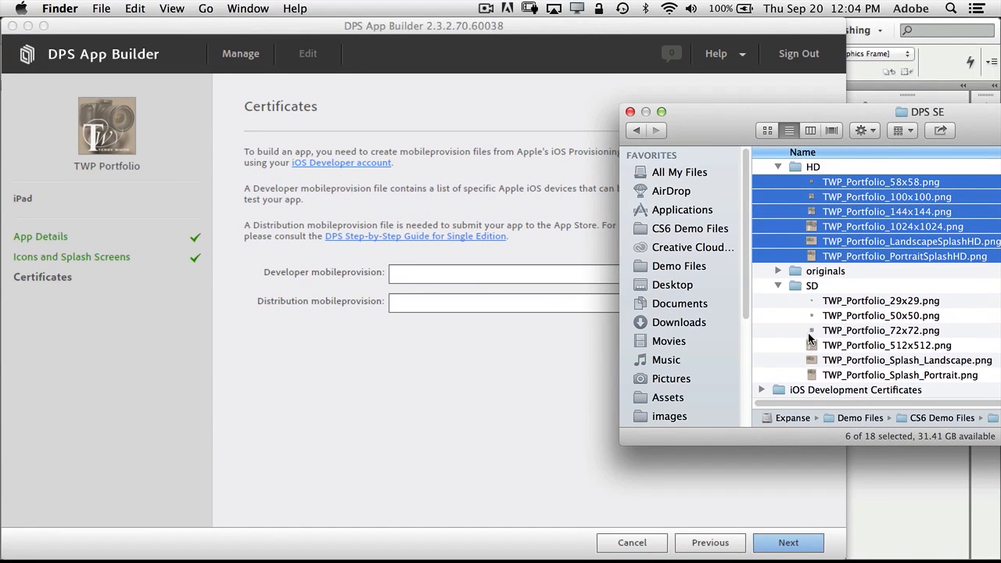
double_click(778, 390)
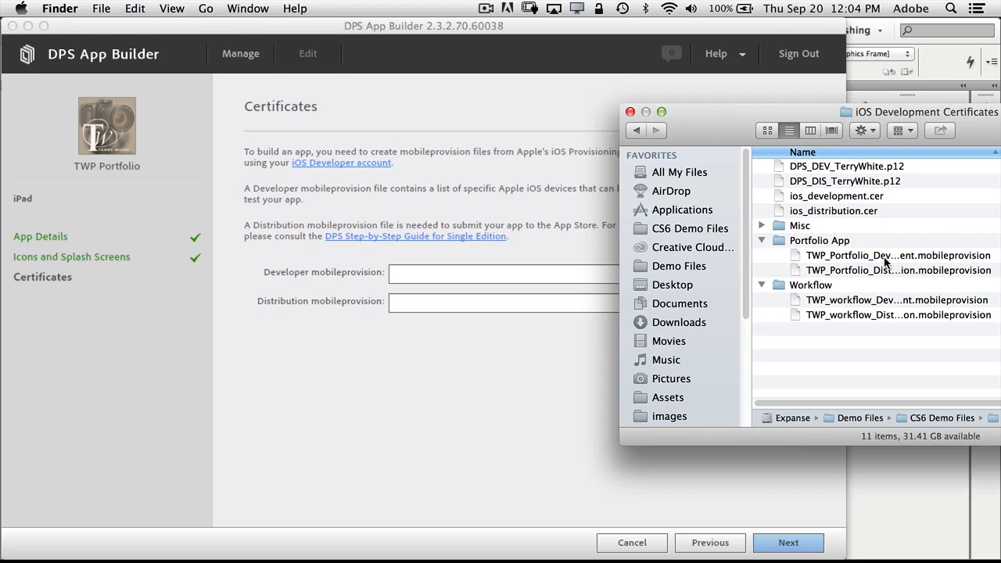
drag(884, 260, 529, 282)
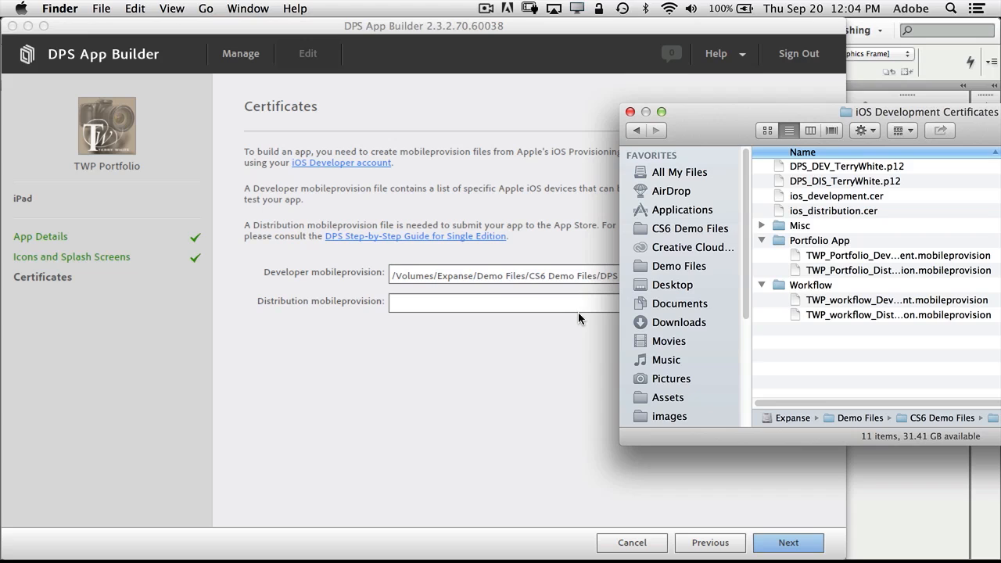
drag(855, 272, 513, 311)
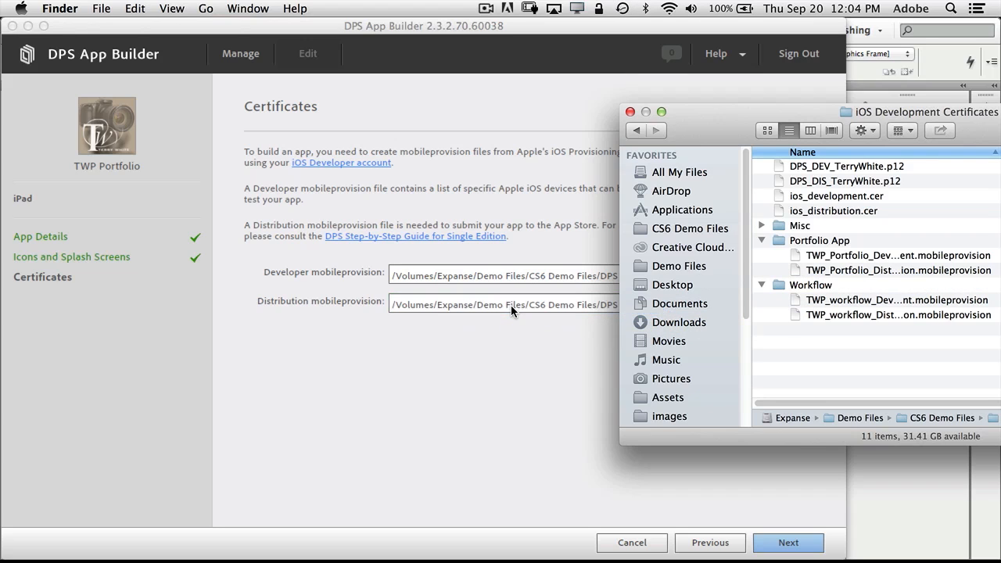
click(532, 372)
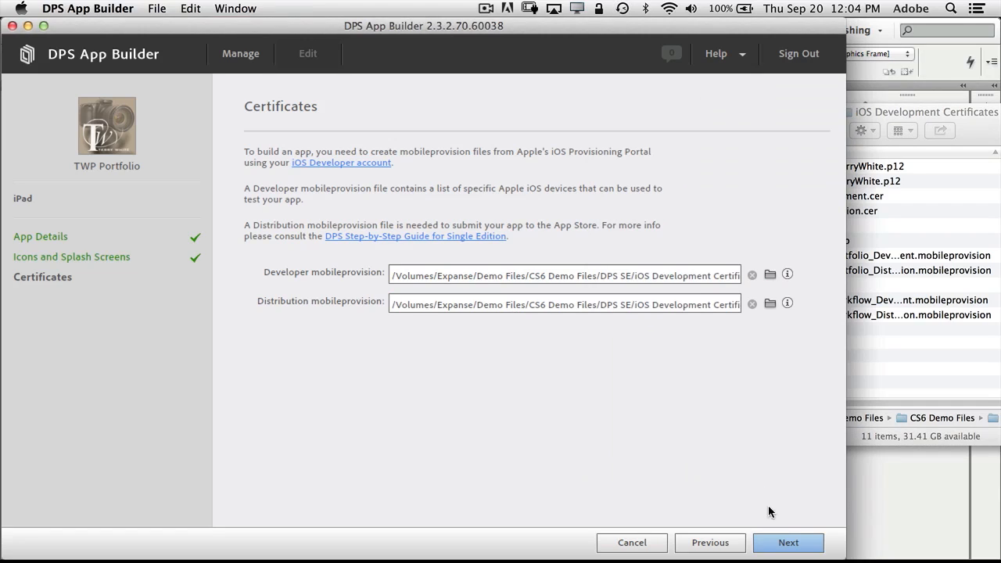
click(788, 541)
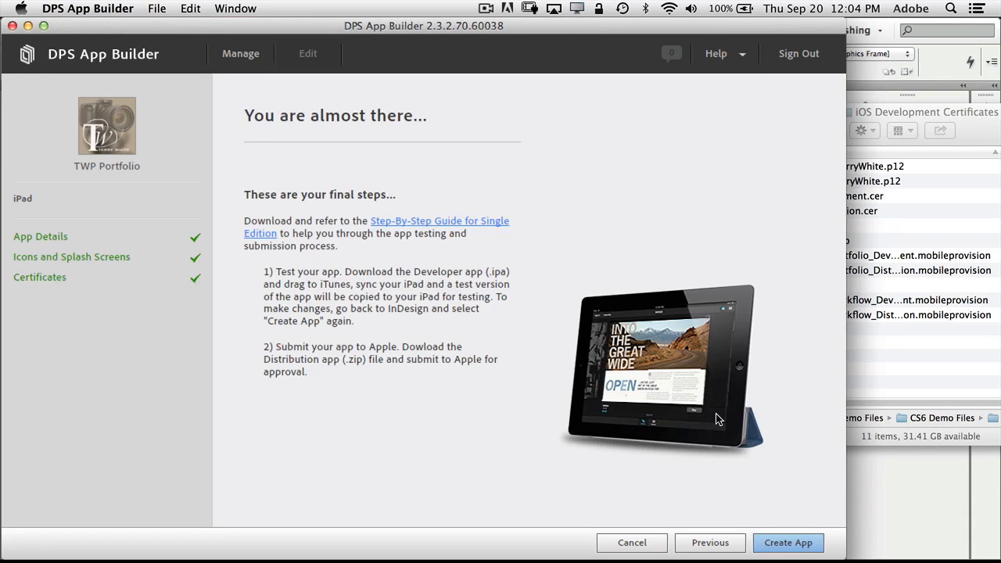
Create the TWP Portfolio app and finish the wizard back at the app list.
click(802, 544)
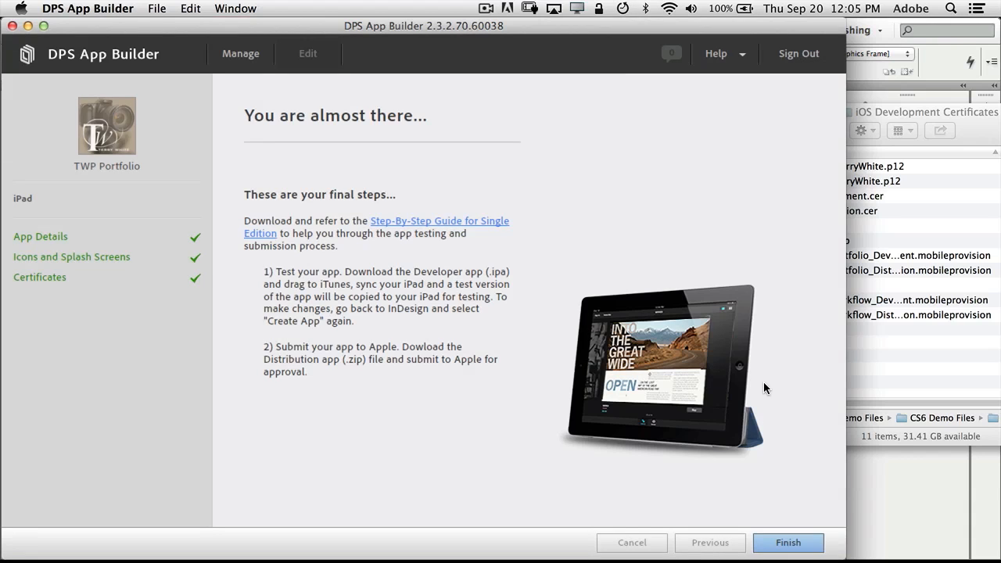
click(789, 542)
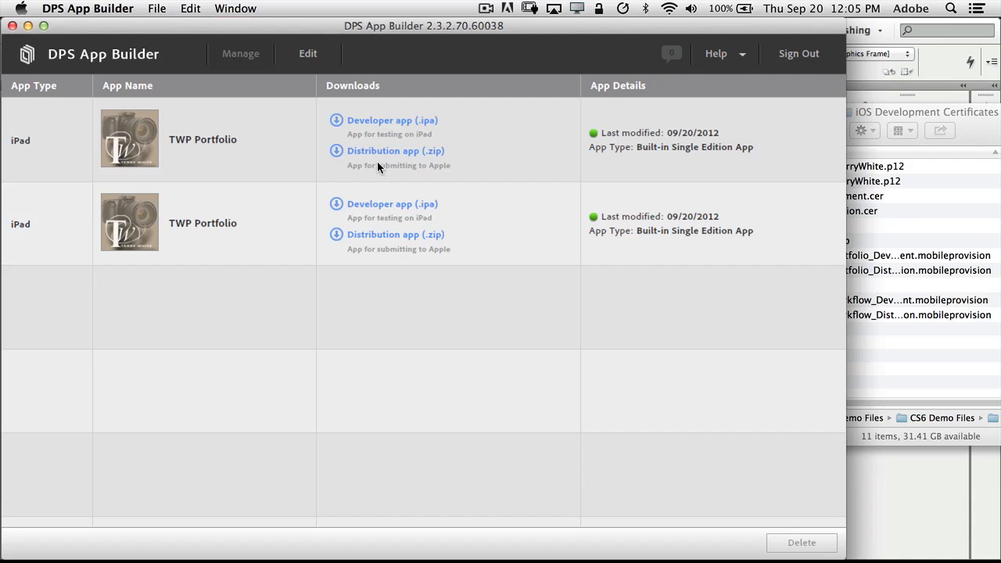
Sign and download the developer .ipa using the developer P12 certificate and its password.
click(388, 123)
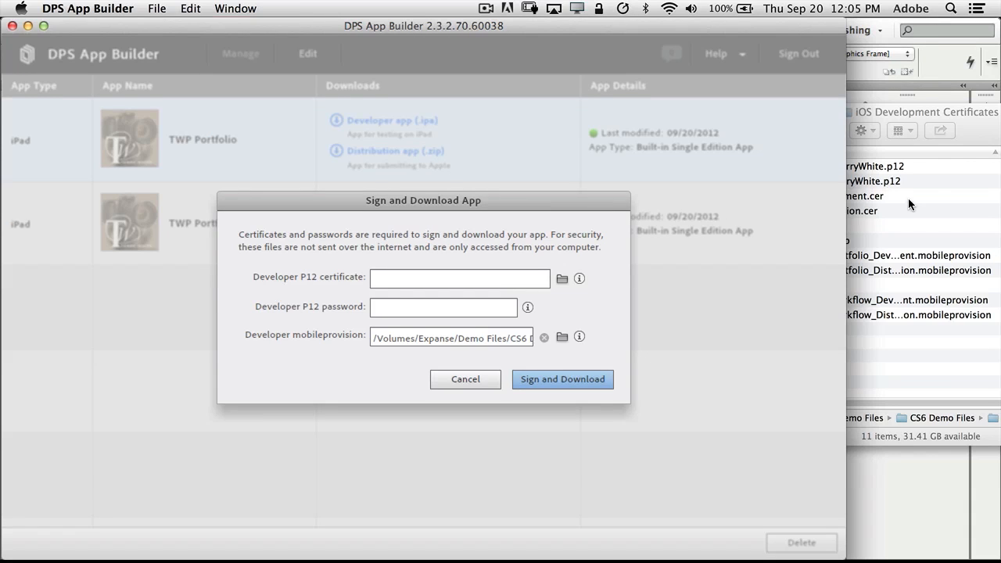
click(973, 137)
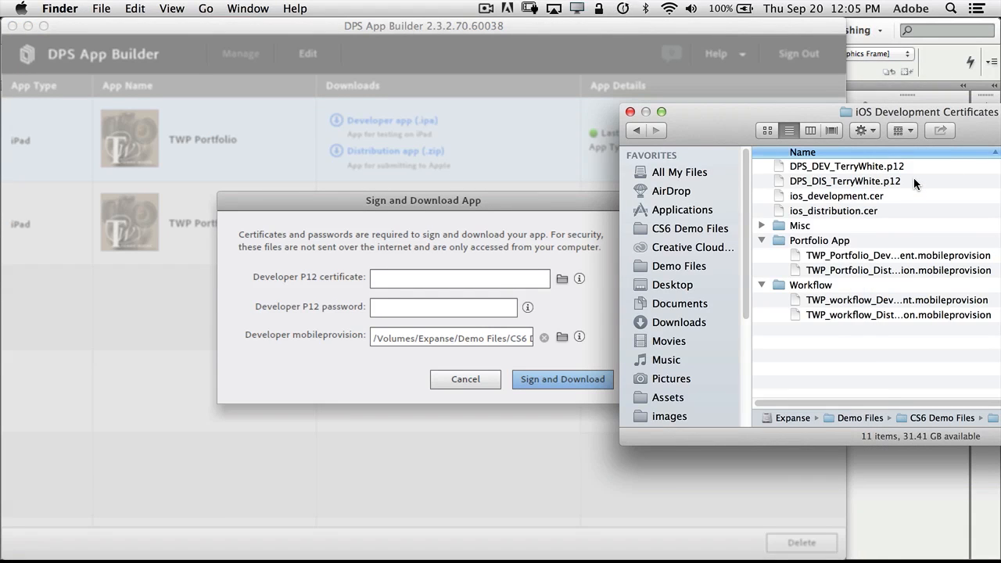
drag(864, 167, 505, 285)
click(473, 307)
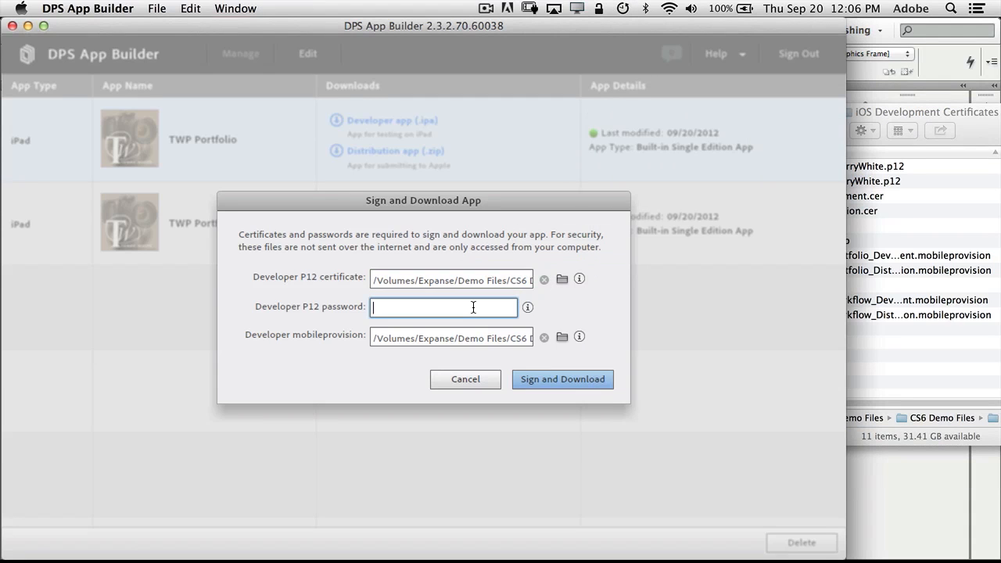
text(************)
click(543, 378)
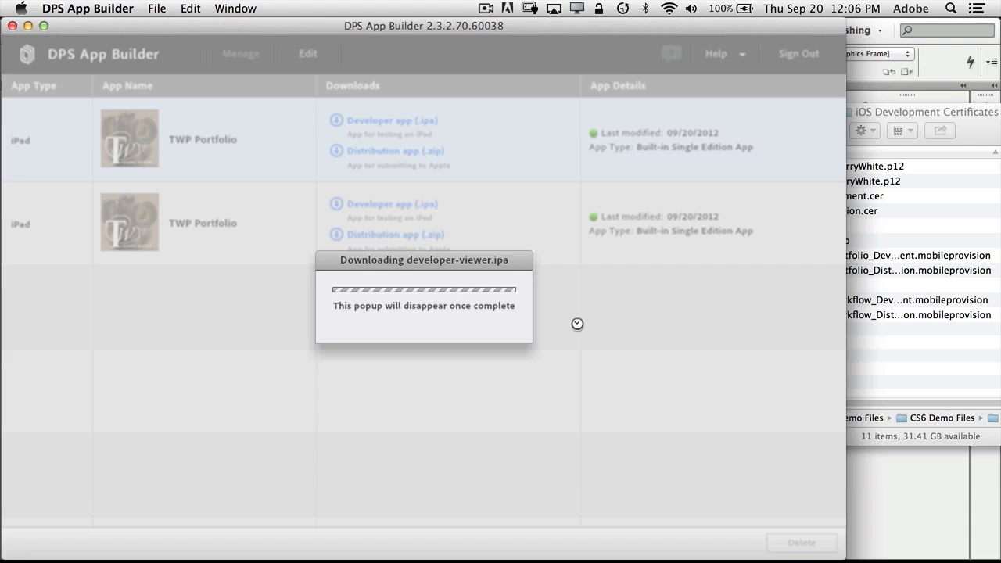
Launch iTunes and accept its licence agreement, then dismiss the download-complete message.
mouse_move(558, 561)
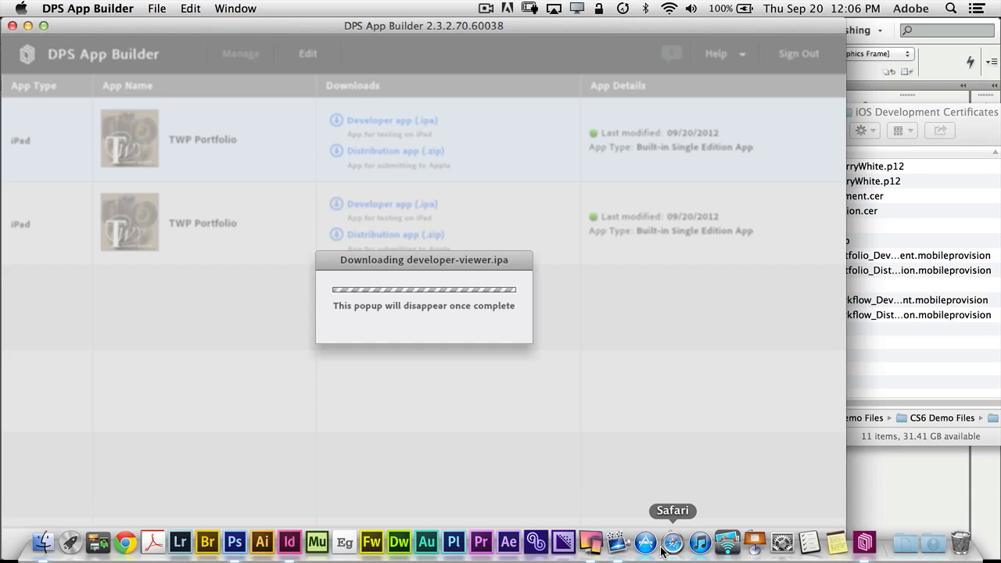
click(700, 542)
click(691, 378)
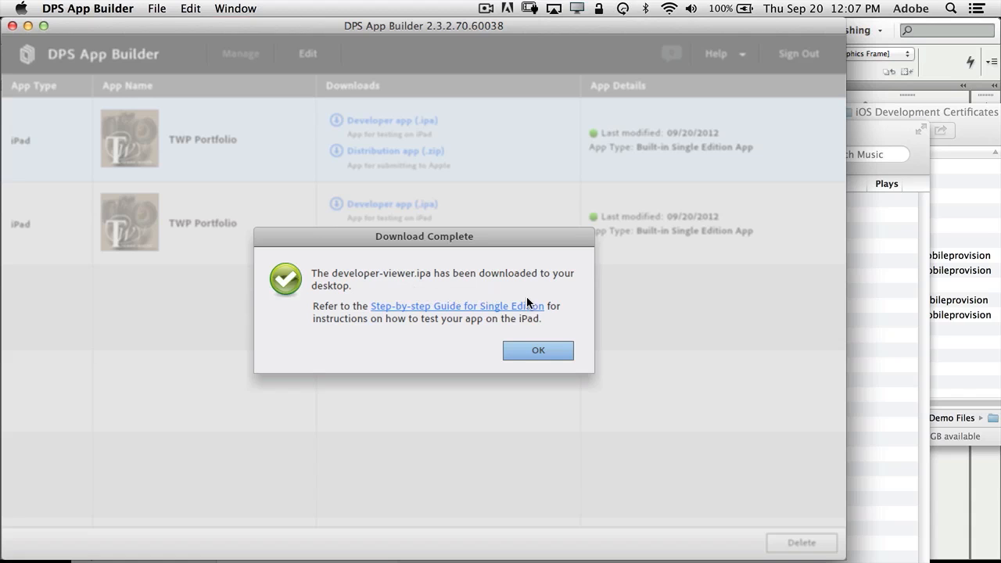
click(549, 347)
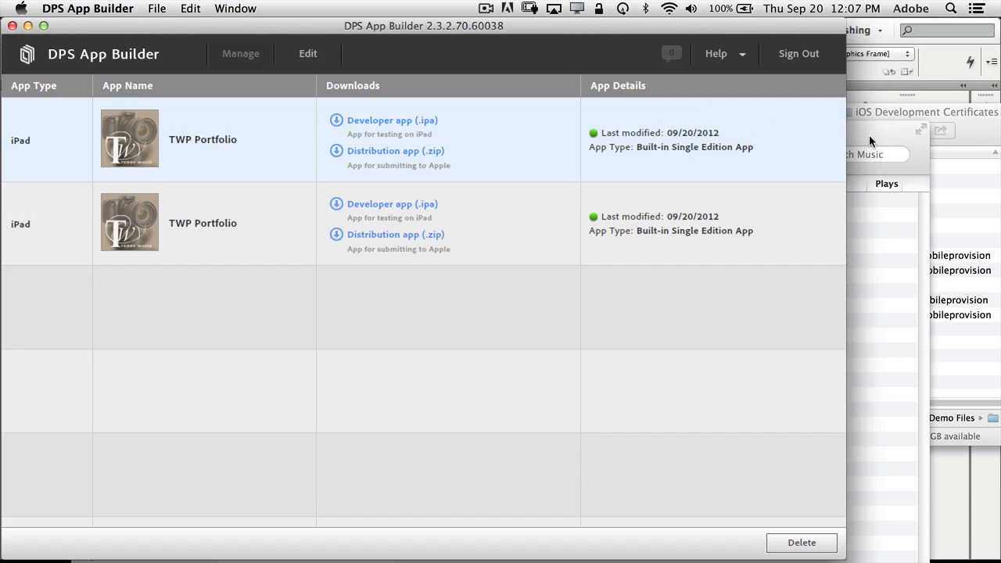
Add developer-viewer.ipa from the Desktop to the iTunes library and view it under Apps.
click(971, 129)
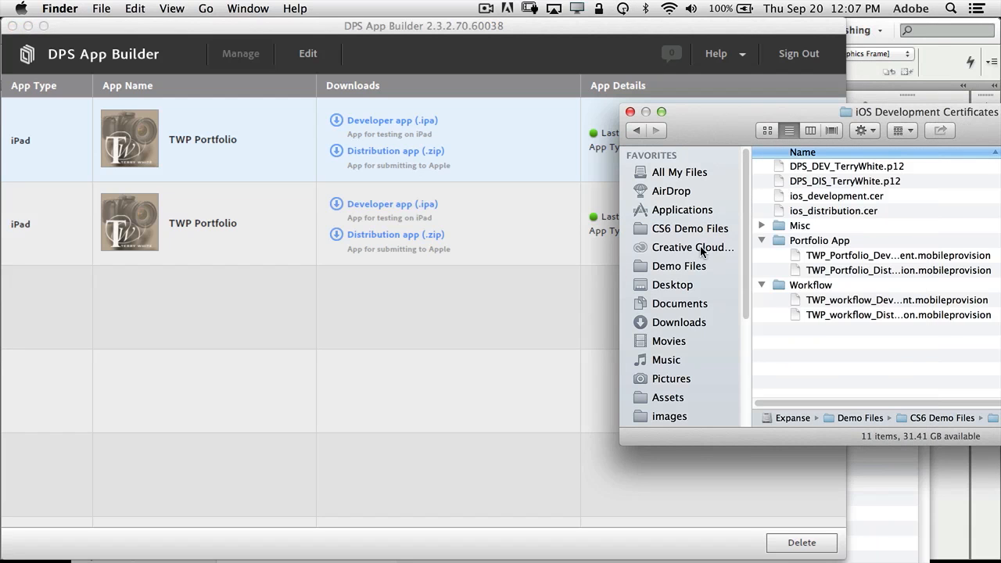
click(682, 284)
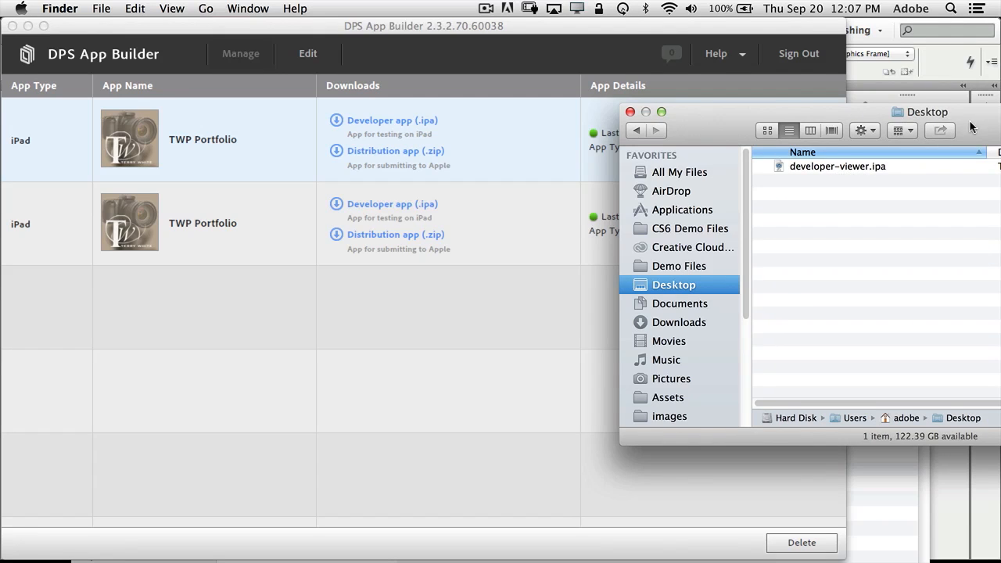
drag(974, 125, 453, 160)
click(902, 239)
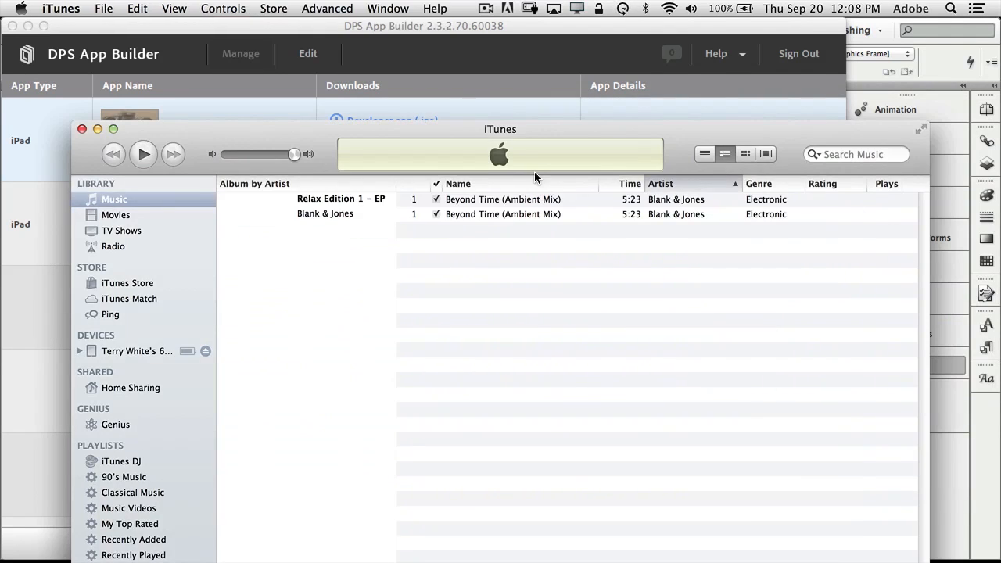
drag(263, 137, 521, 35)
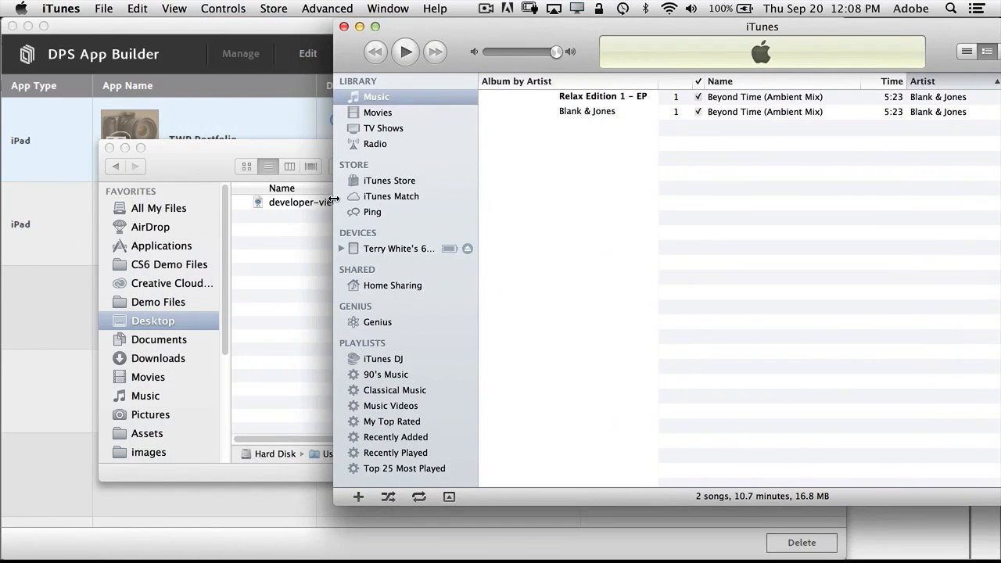
drag(297, 204, 379, 138)
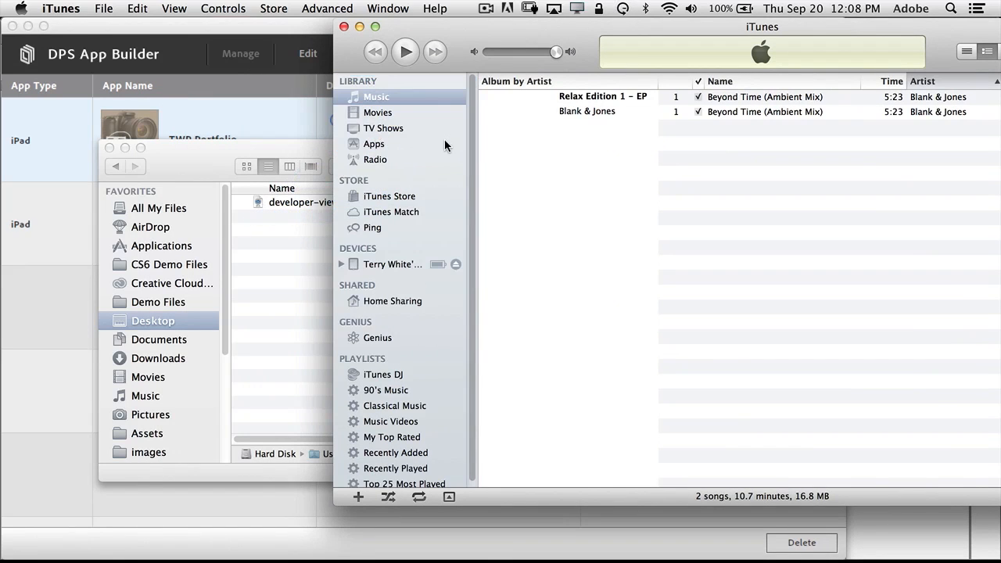
click(377, 145)
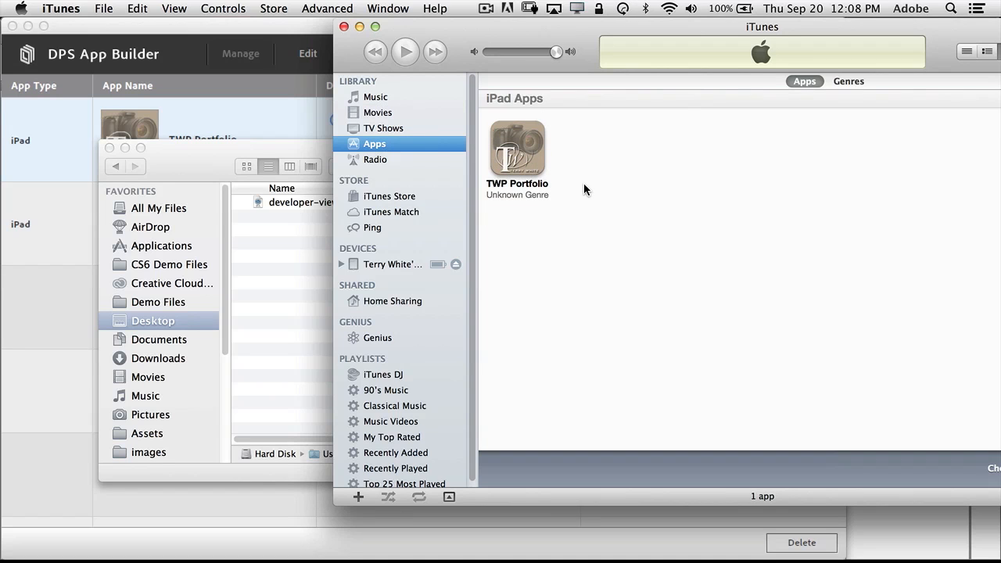
drag(583, 30, 305, 47)
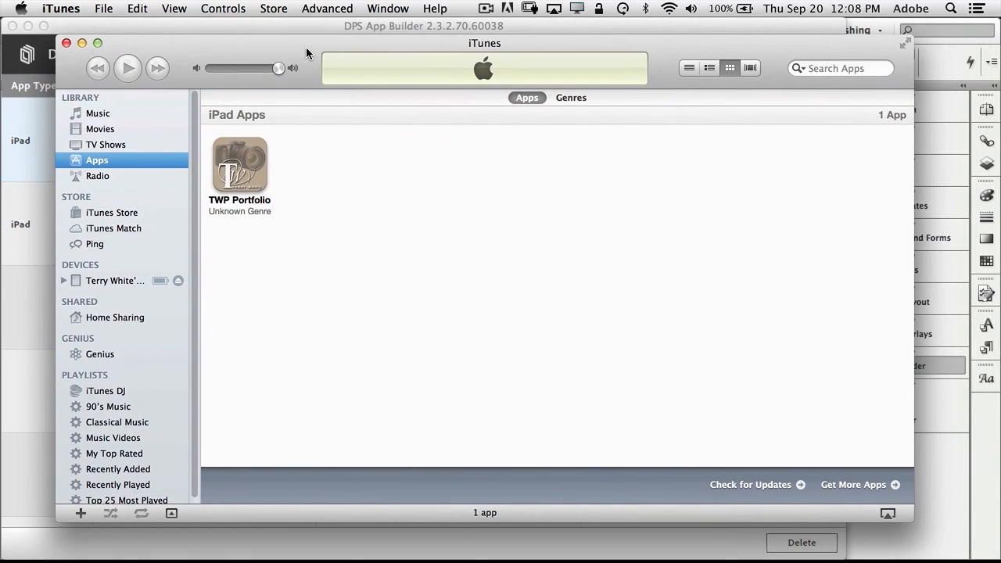